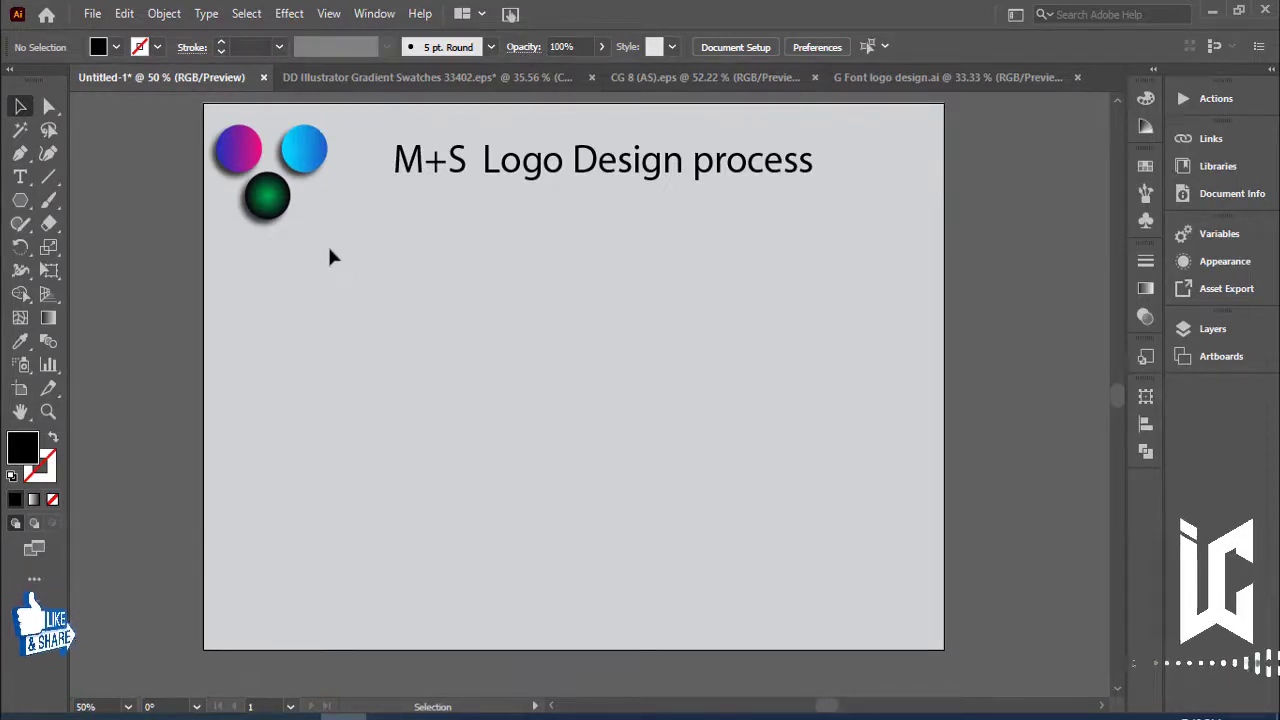
Step: Remove the grey background and draw a 1 pt vertical line on the artboard's right
{"action": "left_click", "coordinate": [490, 562]}
{"action": "left_click", "coordinate": [502, 537]}
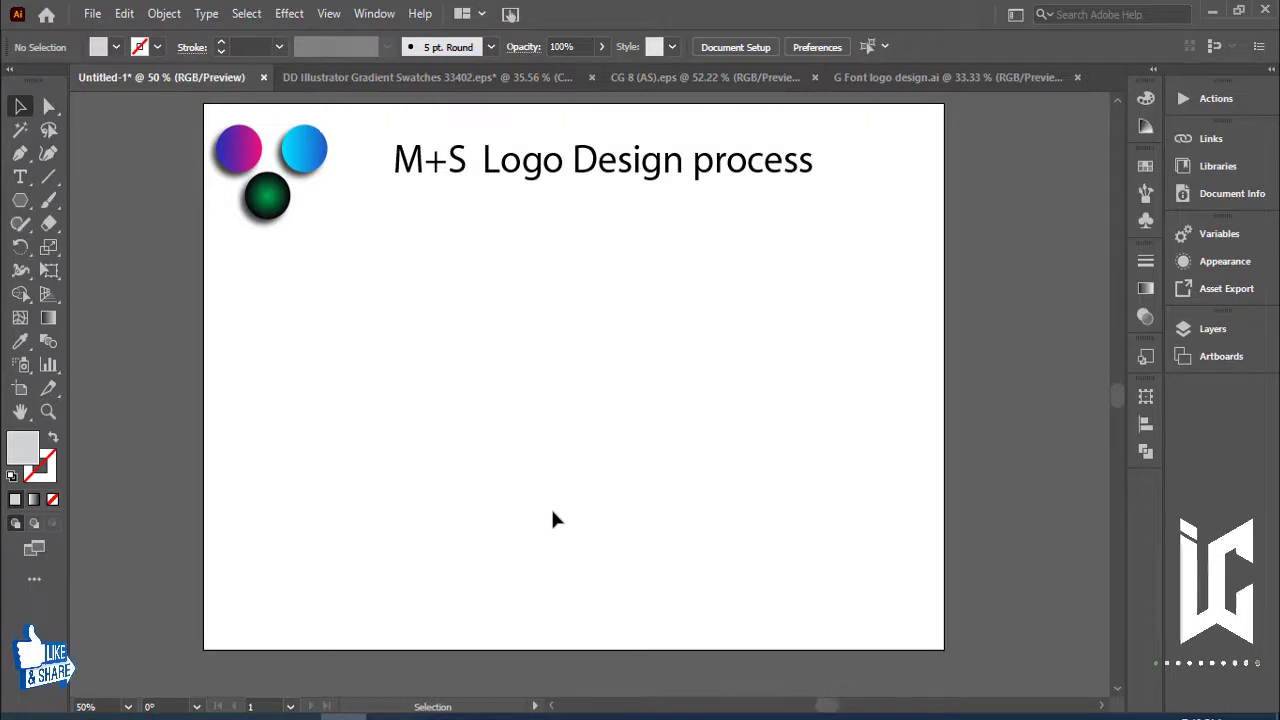
{"action": "left_click", "coordinate": [48, 176]}
{"action": "left_click_drag", "start_coordinate": [764, 260], "coordinate": [783, 505]}
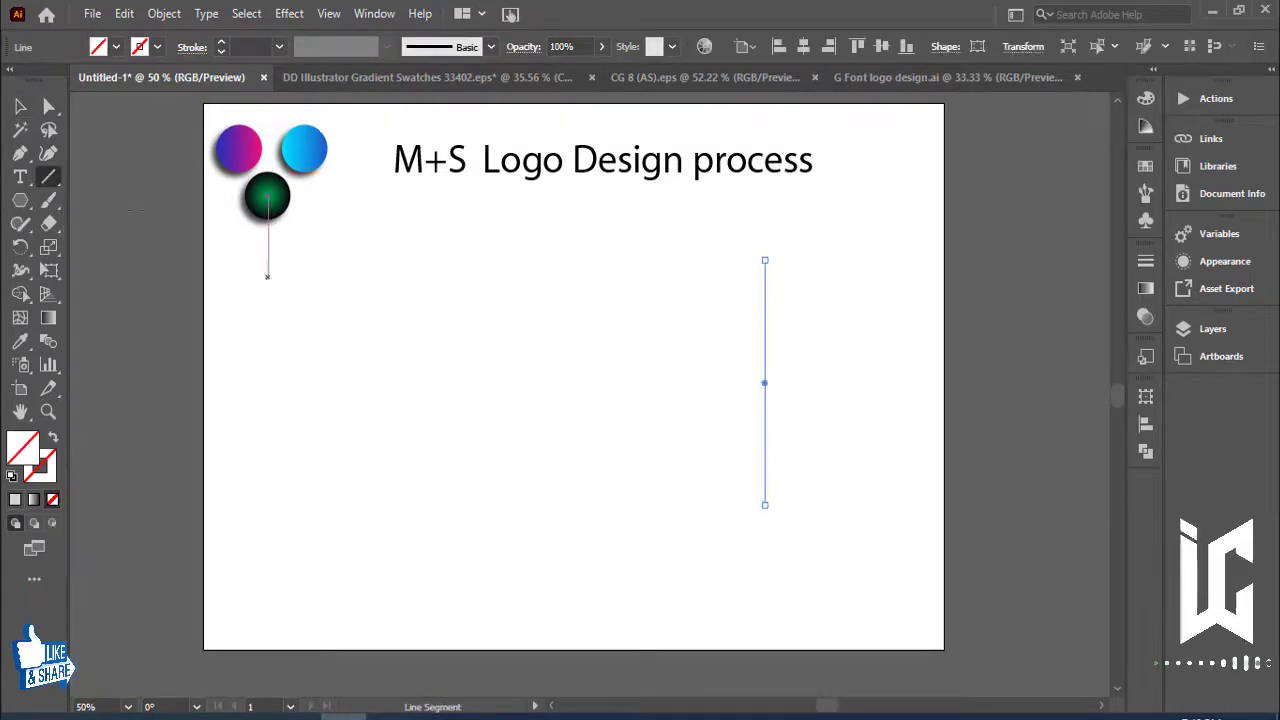
{"action": "left_click", "coordinate": [22, 106]}
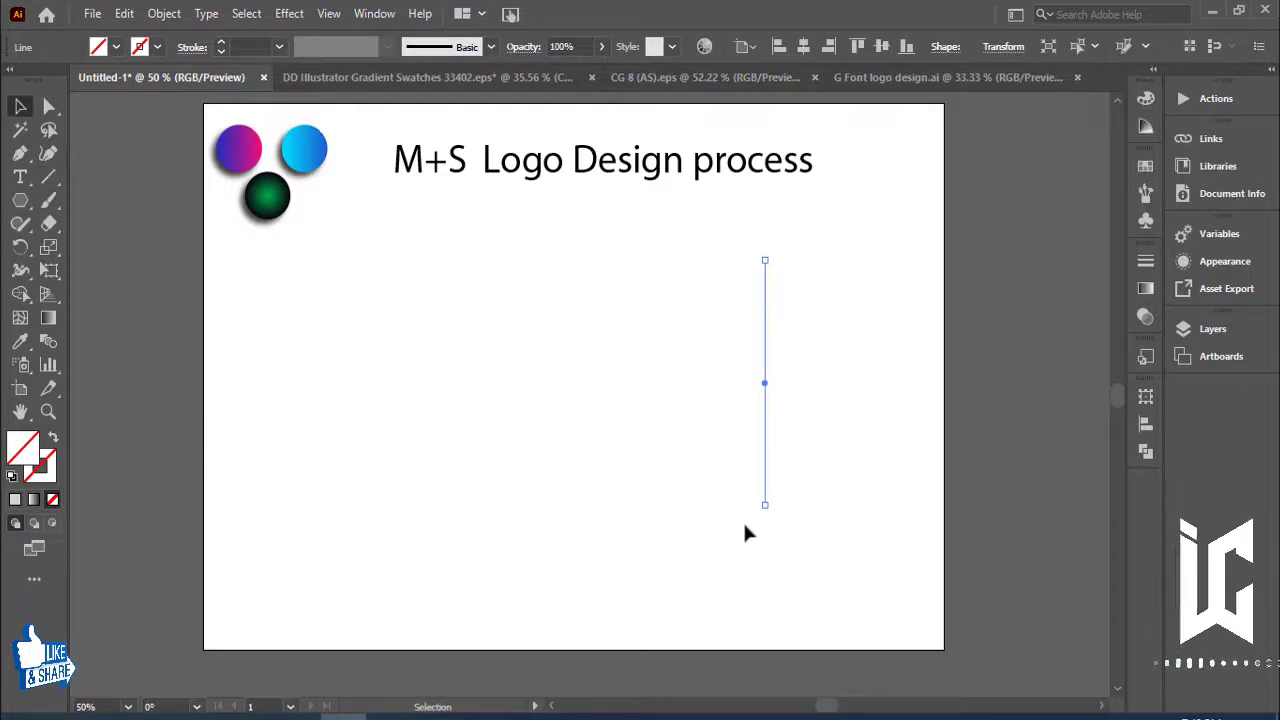
{"action": "left_click", "coordinate": [279, 47]}
{"action": "left_click", "coordinate": [300, 131]}
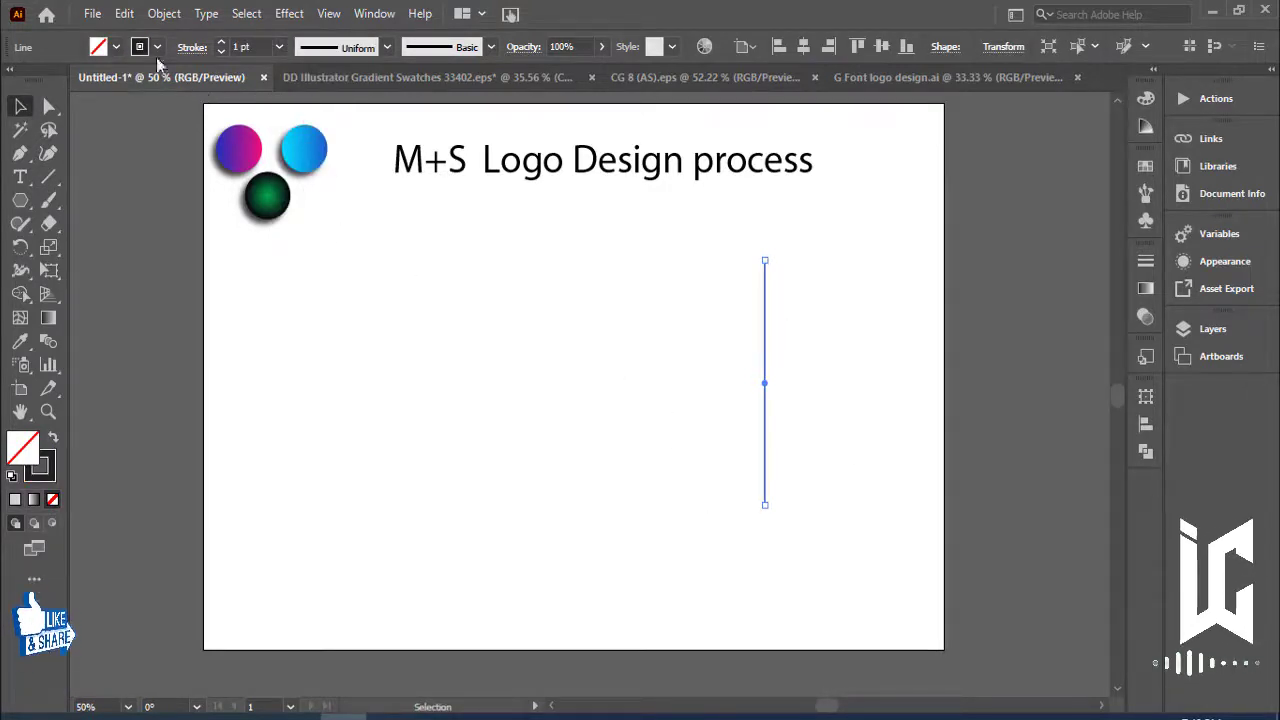
Step: Duplicate the line leftward with Ctrl+D into evenly spaced lines and group them
{"action": "left_click_drag", "start_coordinate": [765, 355], "coordinate": [754, 357]}
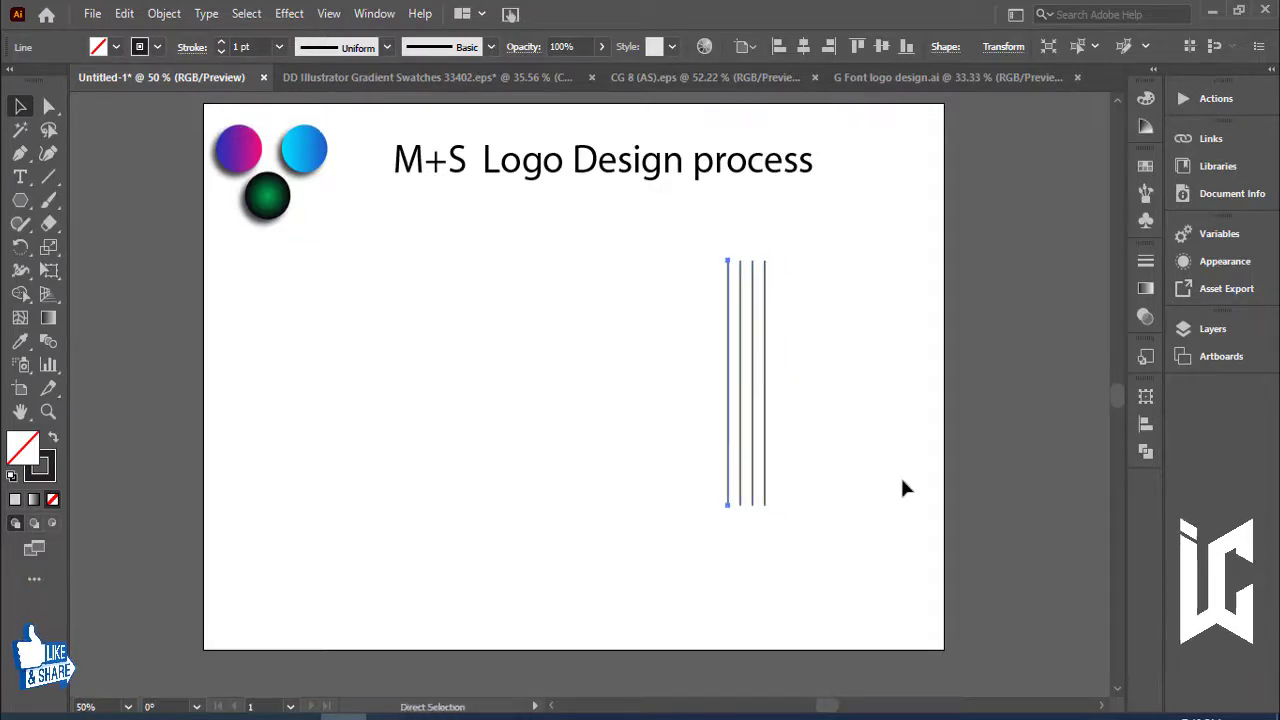
{"action": "key", "text": "ctrl+d"}
{"action": "key", "text": "ctrl+d"}
{"action": "key", "text": "ctrl+d"}
{"action": "key", "text": "ctrl+d"}
{"action": "key", "text": "ctrl+d"}
{"action": "key", "text": "ctrl+d"}
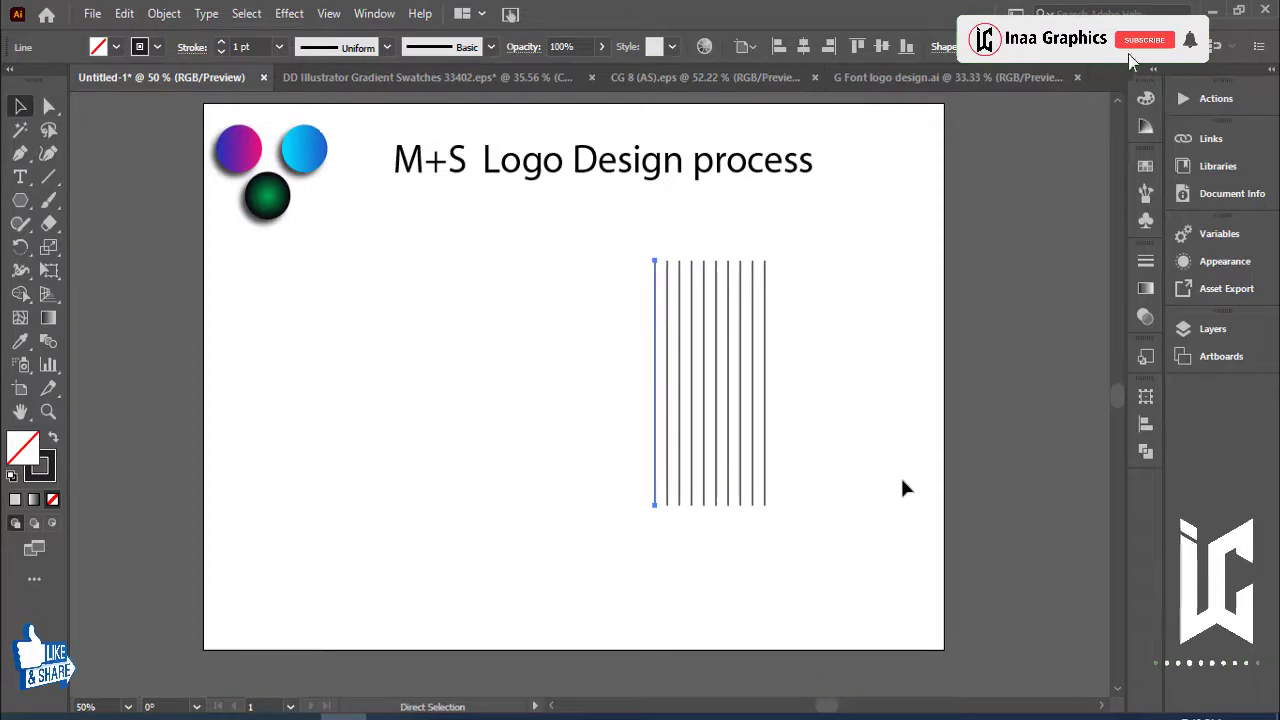
{"action": "left_click_drag", "start_coordinate": [563, 471], "coordinate": [838, 551]}
{"action": "key", "text": "ctrl+g"}
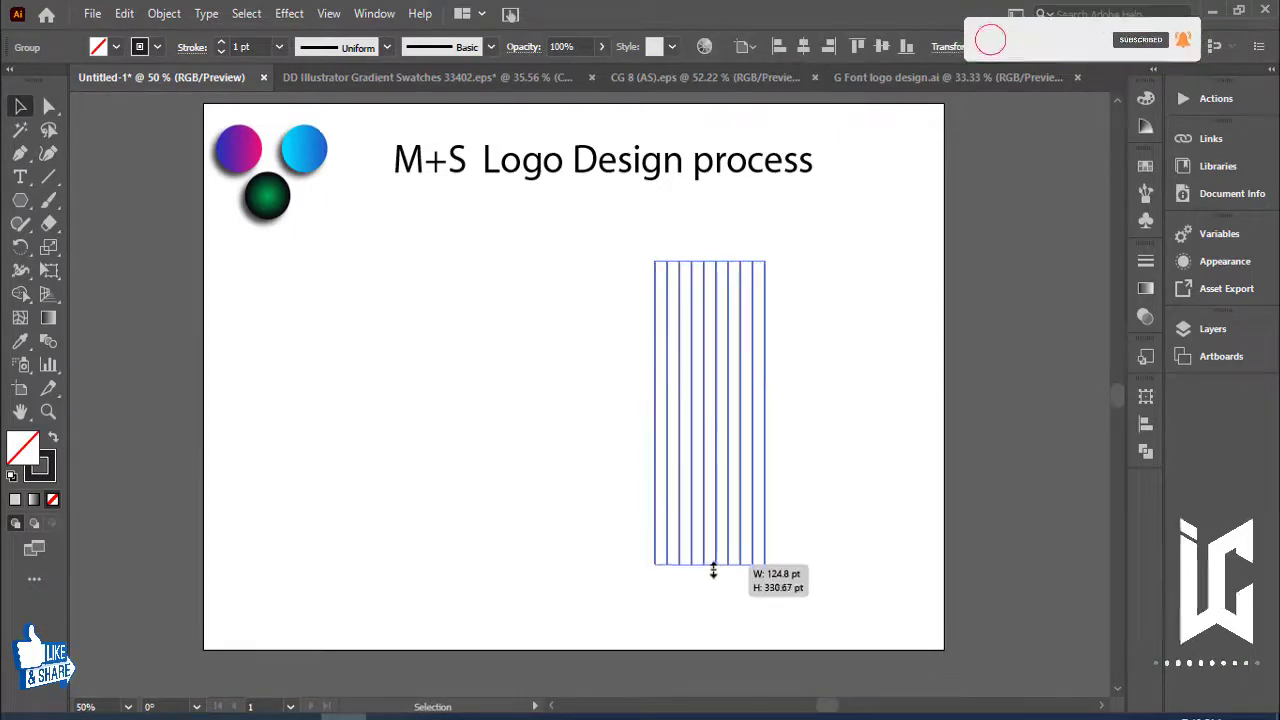
Step: Stretch the vertical line group taller
{"action": "left_click_drag", "start_coordinate": [712, 510], "coordinate": [712, 585]}
{"action": "left_click", "coordinate": [866, 394]}
{"action": "left_click_drag", "start_coordinate": [490, 392], "coordinate": [812, 477]}
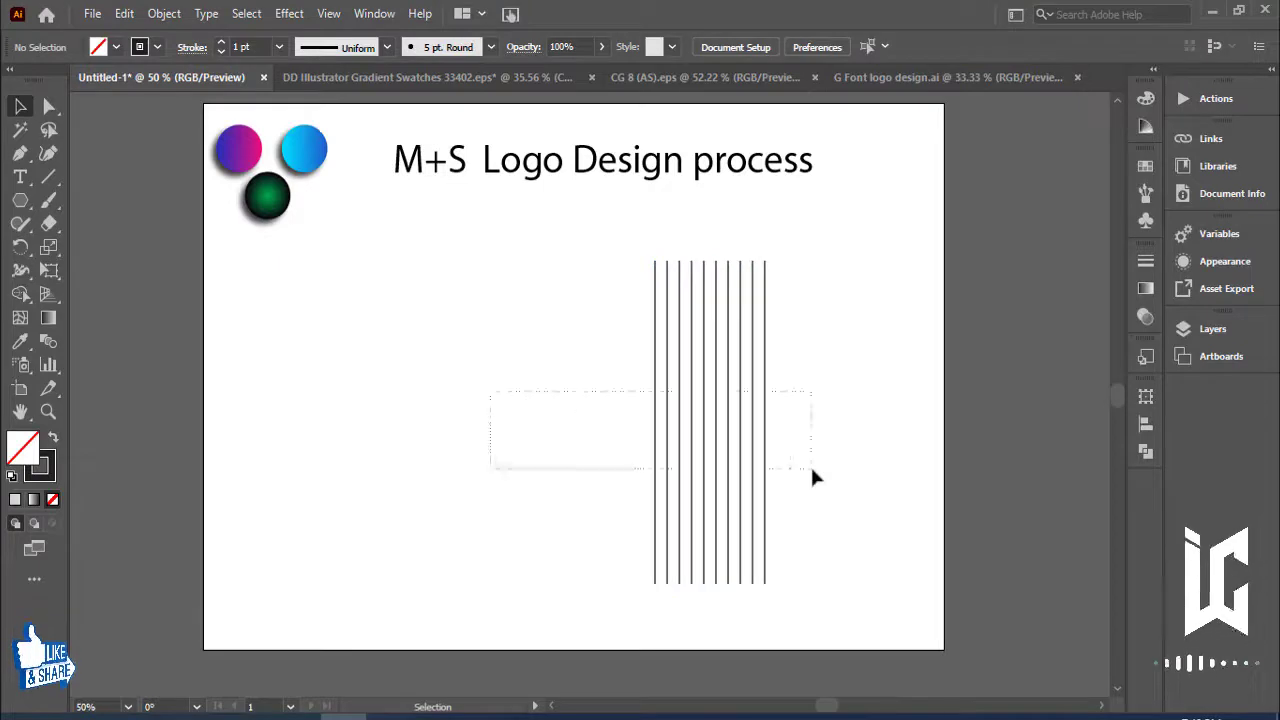
{"action": "left_click", "coordinate": [671, 366]}
{"action": "left_click", "coordinate": [20, 200]}
Step: Draw a hexagon left of the lines and rotate it upright in the Transform options
{"action": "left_click_drag", "start_coordinate": [467, 433], "coordinate": [540, 484]}
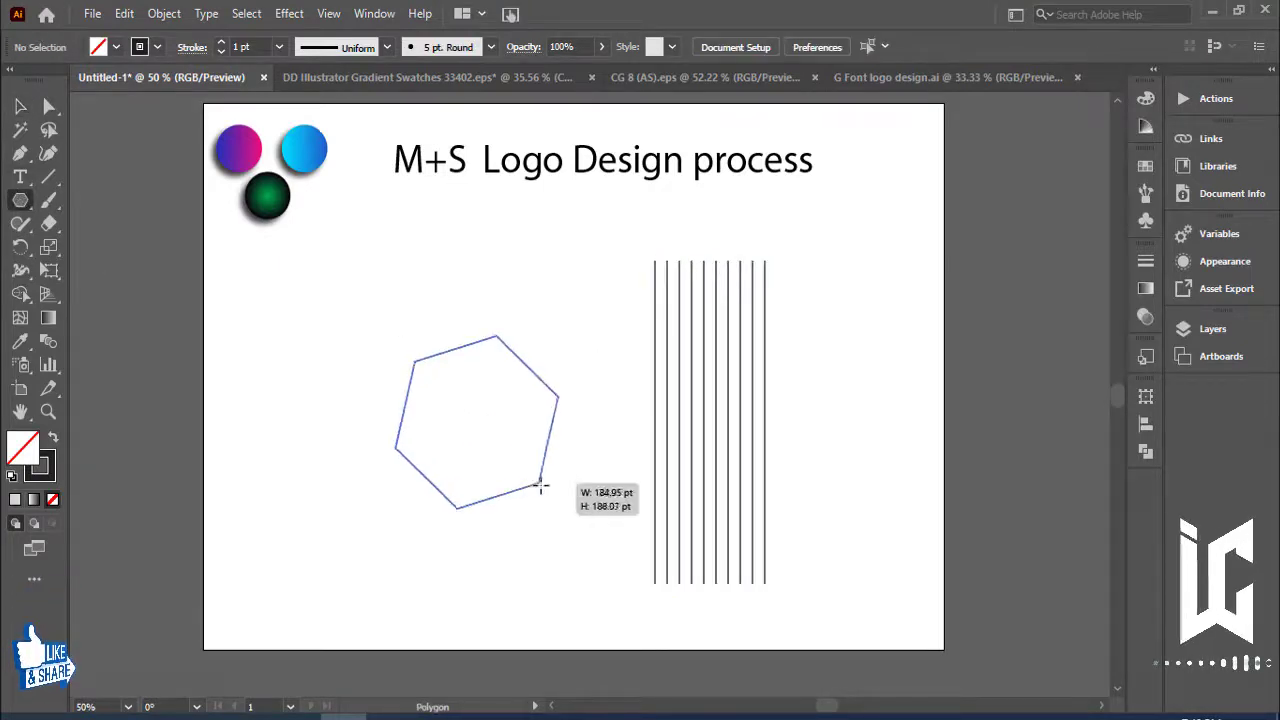
{"action": "key", "text": "v"}
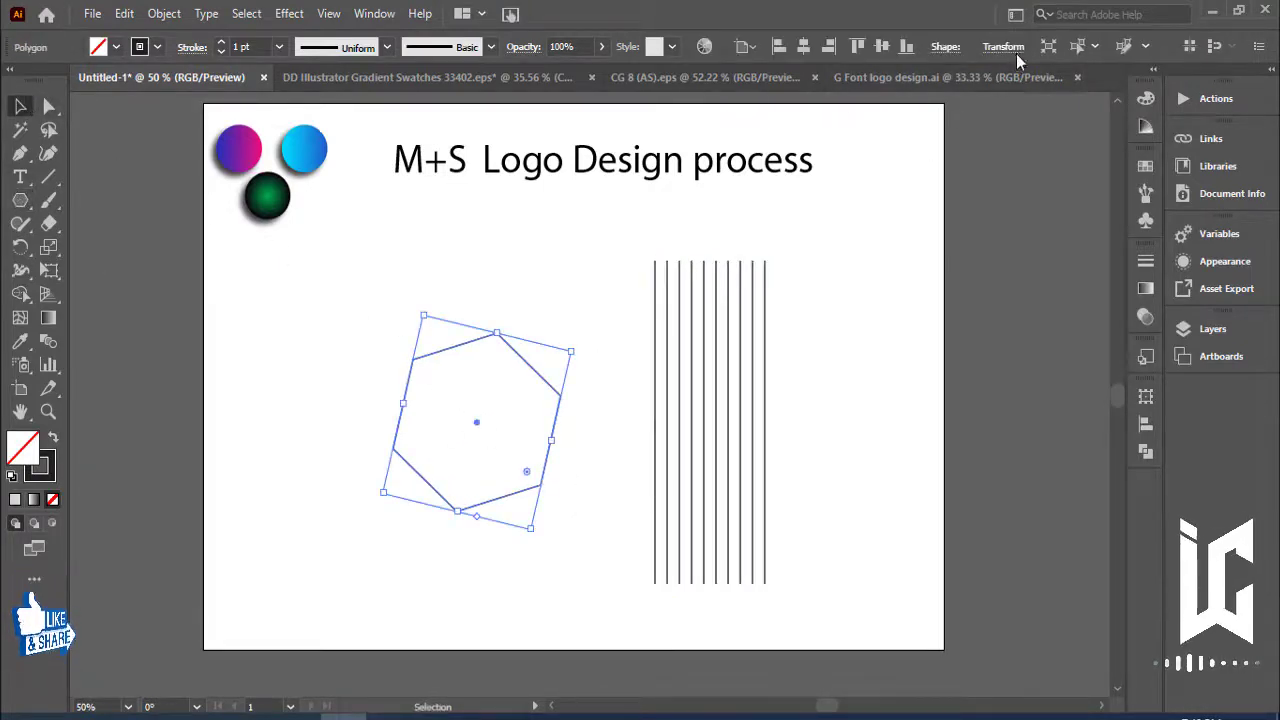
{"action": "left_click", "coordinate": [1006, 48]}
{"action": "left_click", "coordinate": [899, 132]}
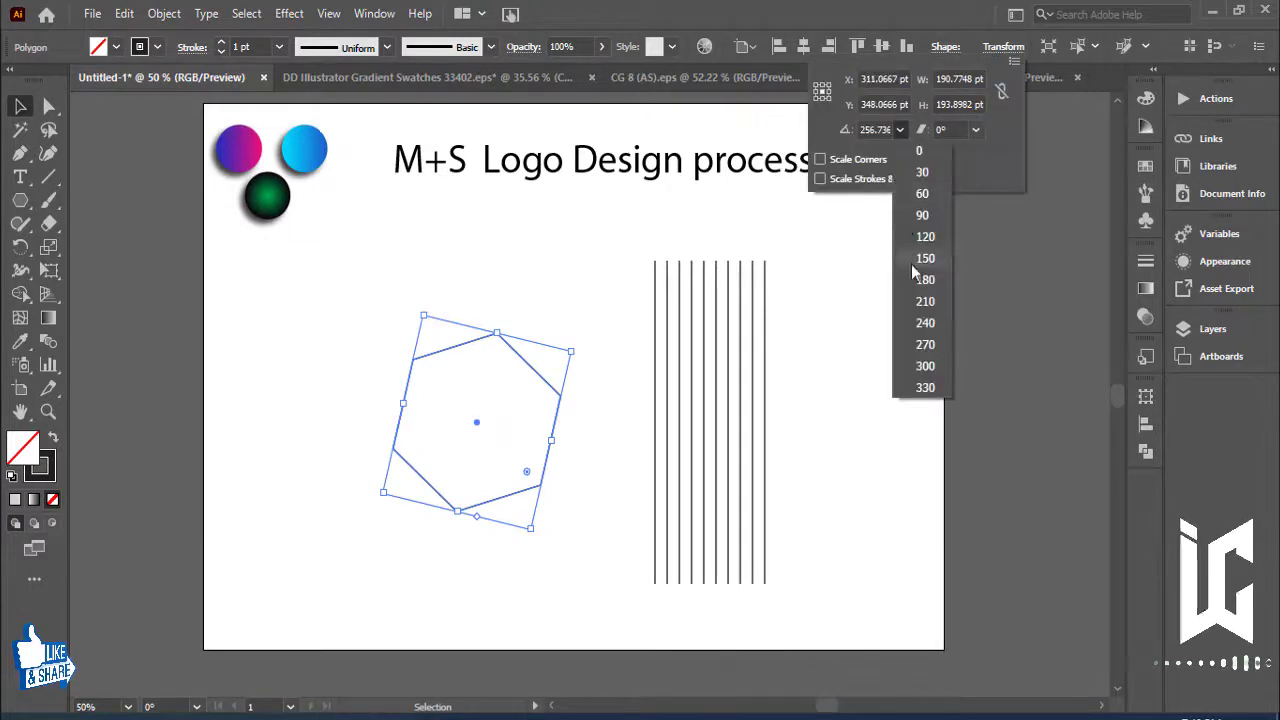
{"action": "left_click", "coordinate": [922, 223]}
Step: Centre the hexagon horizontally on the lines and scale it to their width
{"action": "left_click", "coordinate": [519, 455]}
{"action": "left_click_drag", "start_coordinate": [517, 430], "coordinate": [830, 514]}
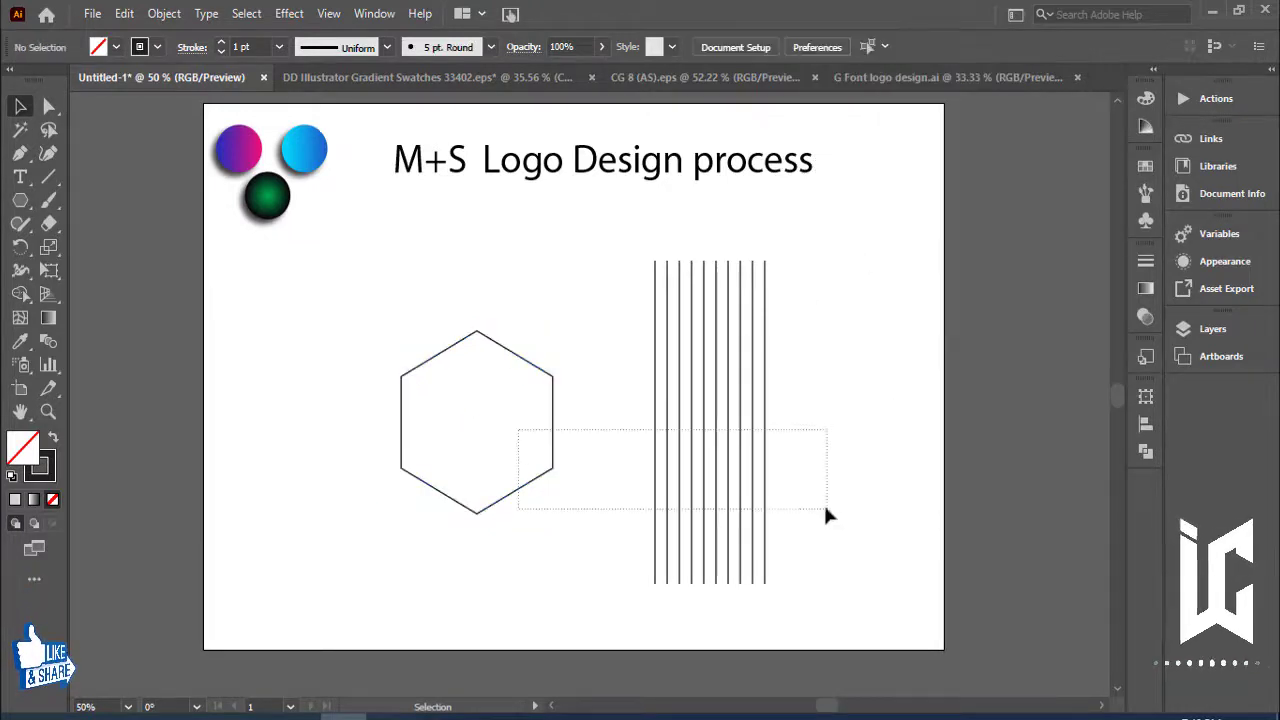
{"action": "left_click", "coordinate": [804, 47]}
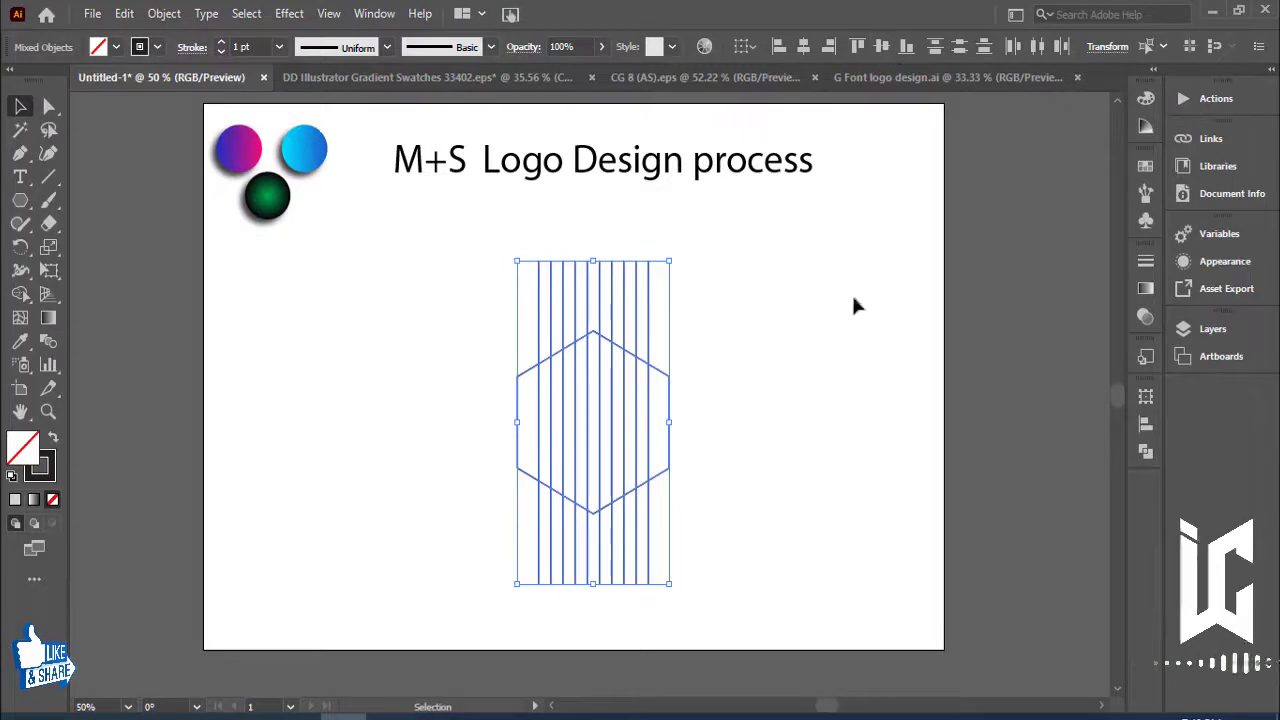
{"action": "left_click", "coordinate": [815, 427]}
{"action": "left_click", "coordinate": [667, 386]}
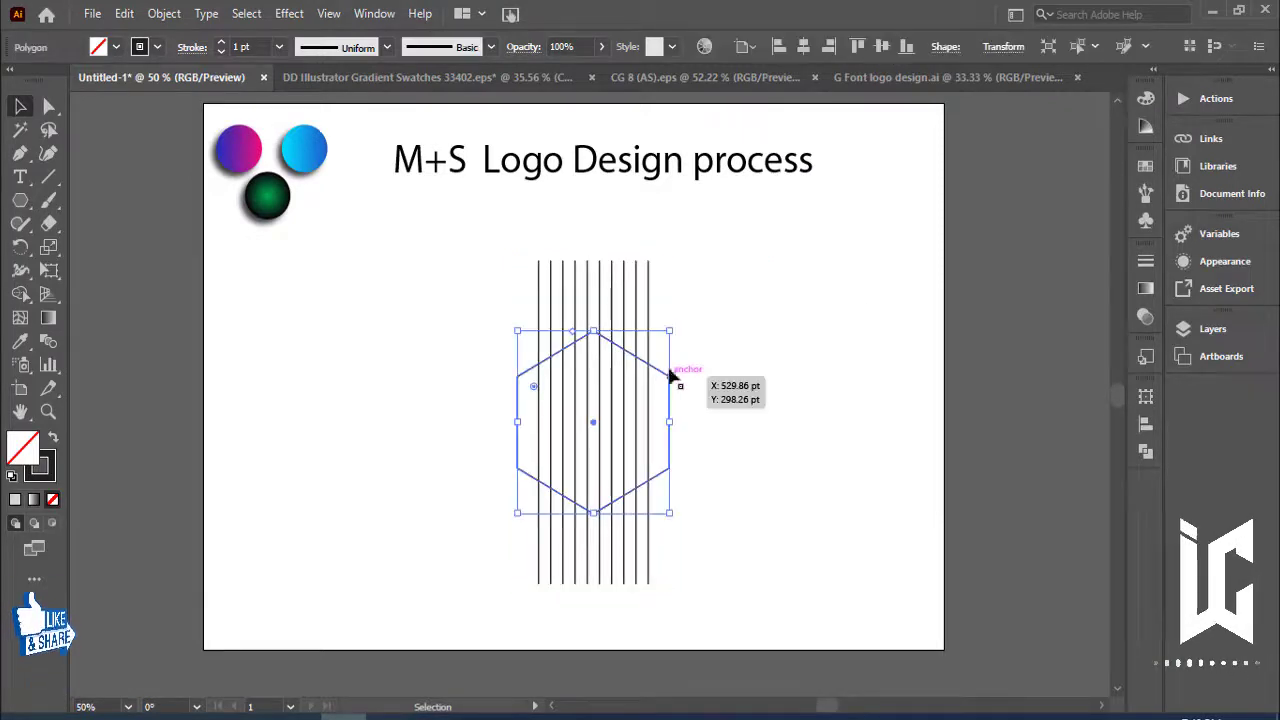
{"action": "left_click_drag", "start_coordinate": [672, 331], "coordinate": [652, 354]}
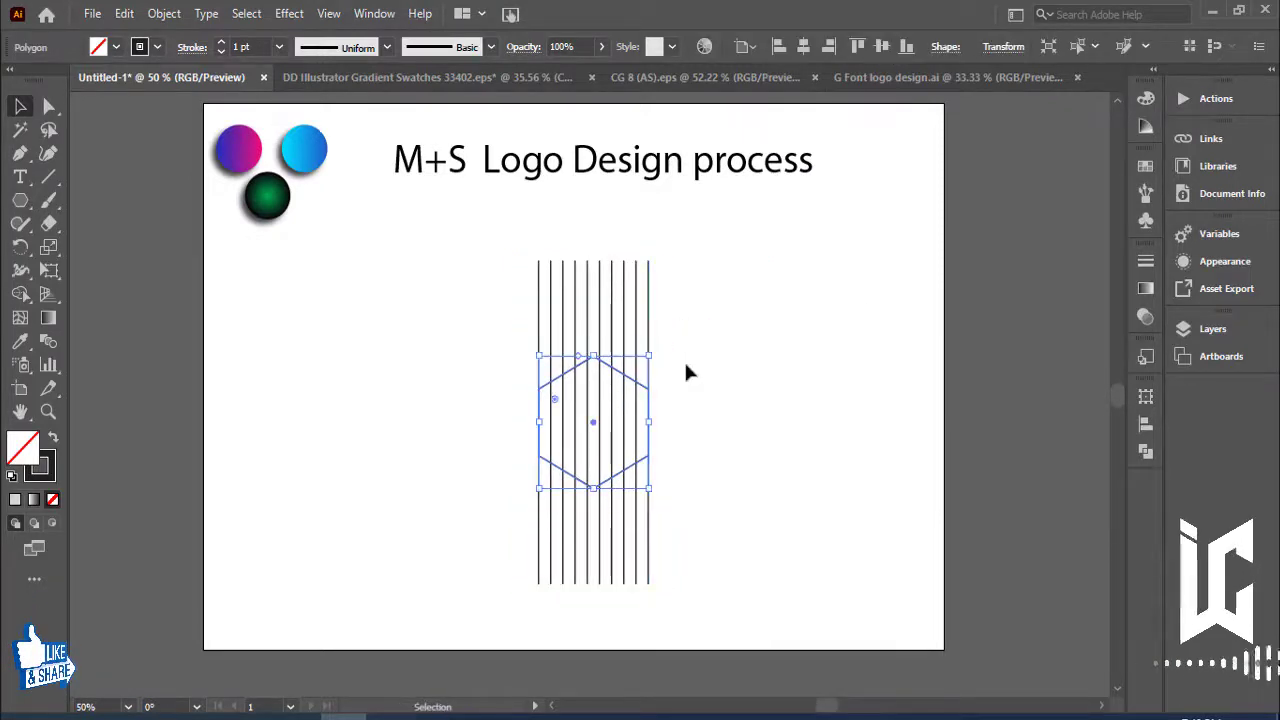
{"action": "left_click", "coordinate": [737, 367]}
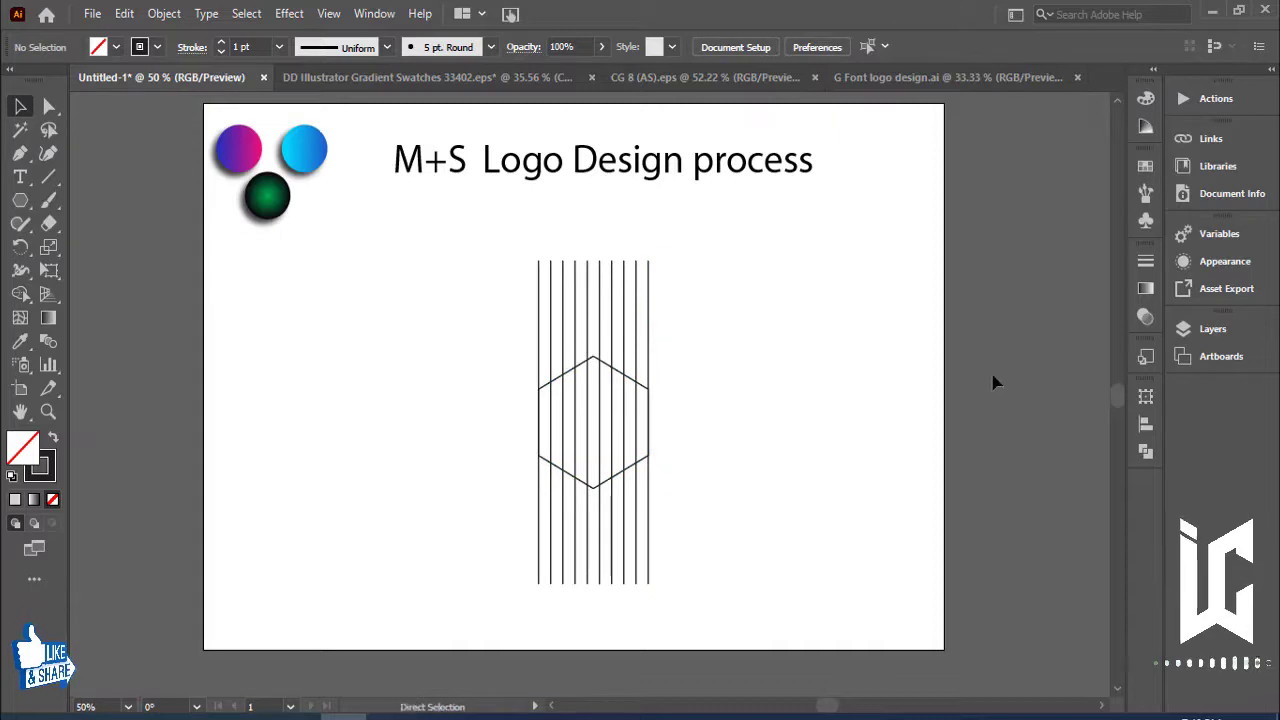
{"action": "key", "text": "ctrl+plus"}
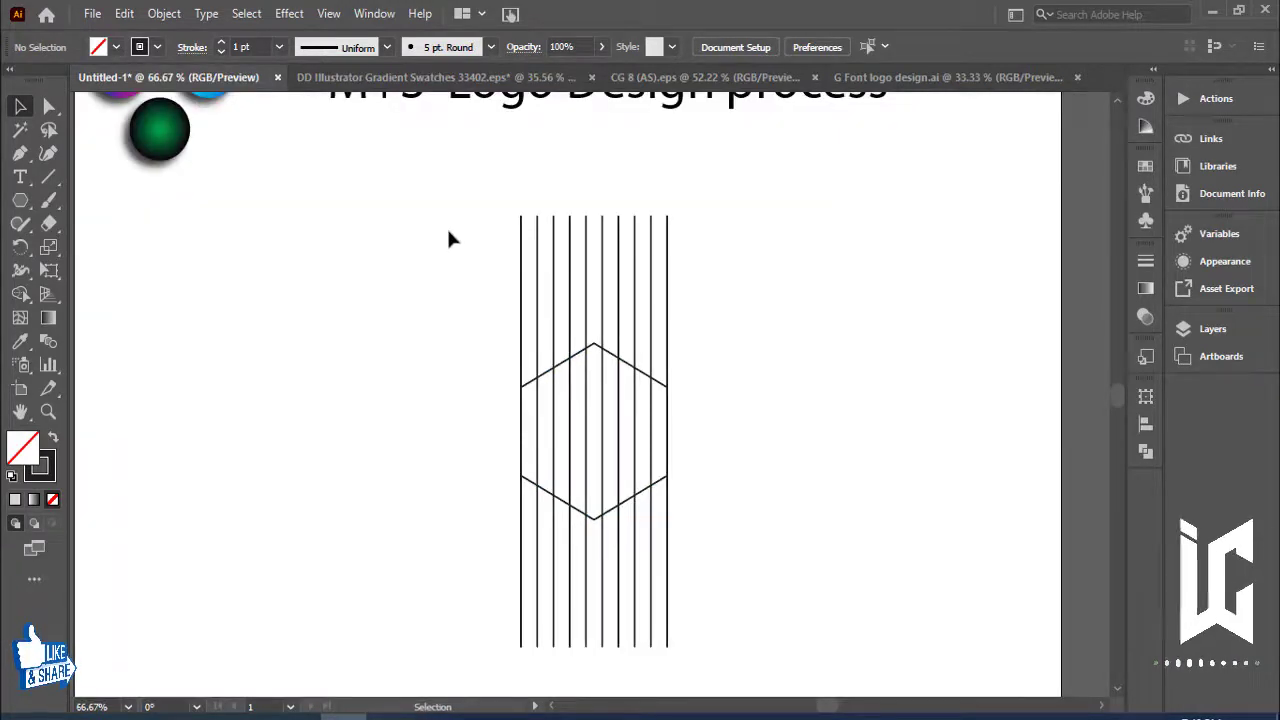
Step: Shorten the vertical lines from the top and align them vertically with the hexagon
{"action": "left_click", "coordinate": [604, 221]}
{"action": "left_click_drag", "start_coordinate": [596, 219], "coordinate": [596, 268]}
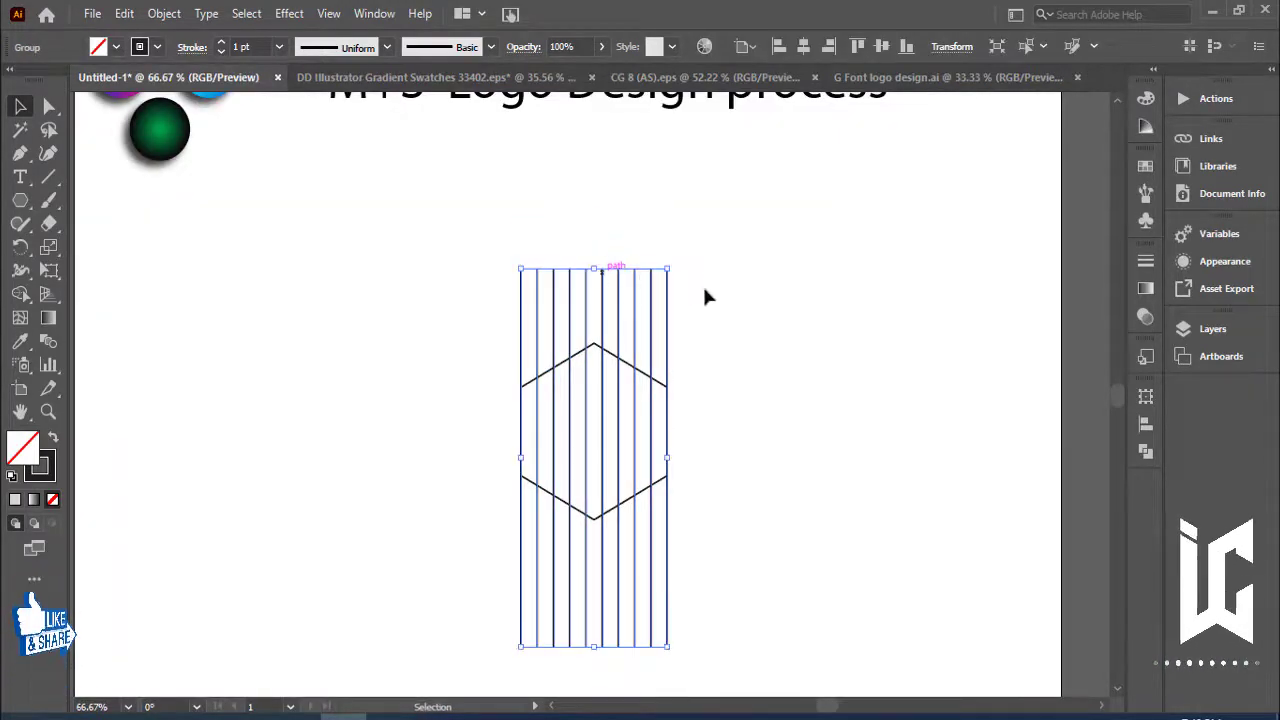
{"action": "left_click", "coordinate": [472, 325]}
{"action": "left_click_drag", "start_coordinate": [472, 325], "coordinate": [740, 320]}
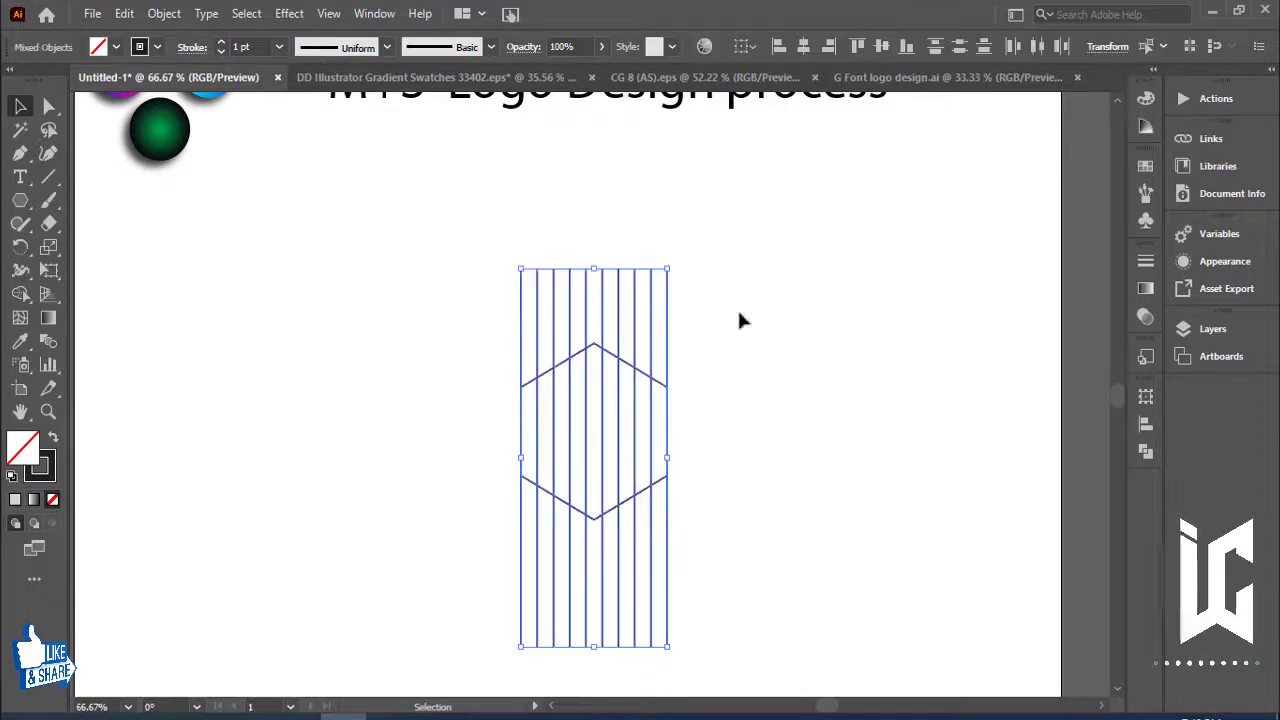
{"action": "left_click", "coordinate": [879, 47]}
{"action": "left_click", "coordinate": [789, 294]}
Step: Paste an in-place copy of the line group and rotate it 330°
{"action": "left_click", "coordinate": [555, 278]}
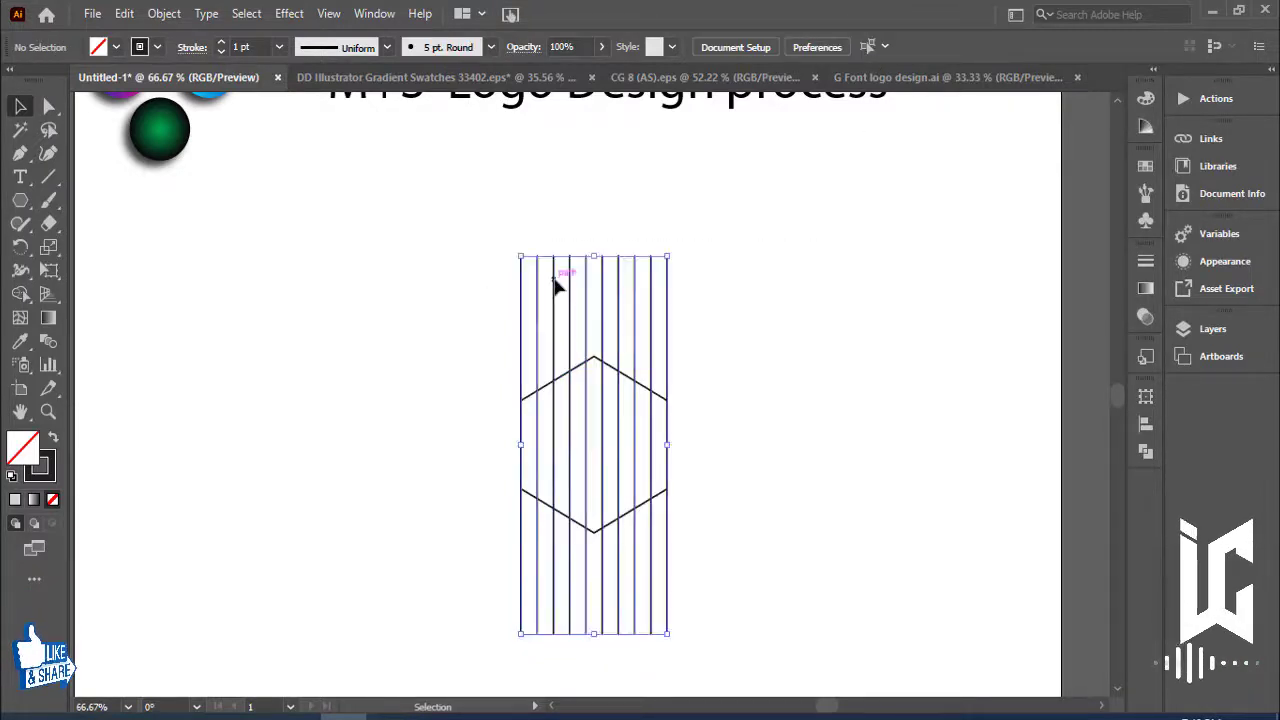
{"action": "left_click", "coordinate": [124, 13]}
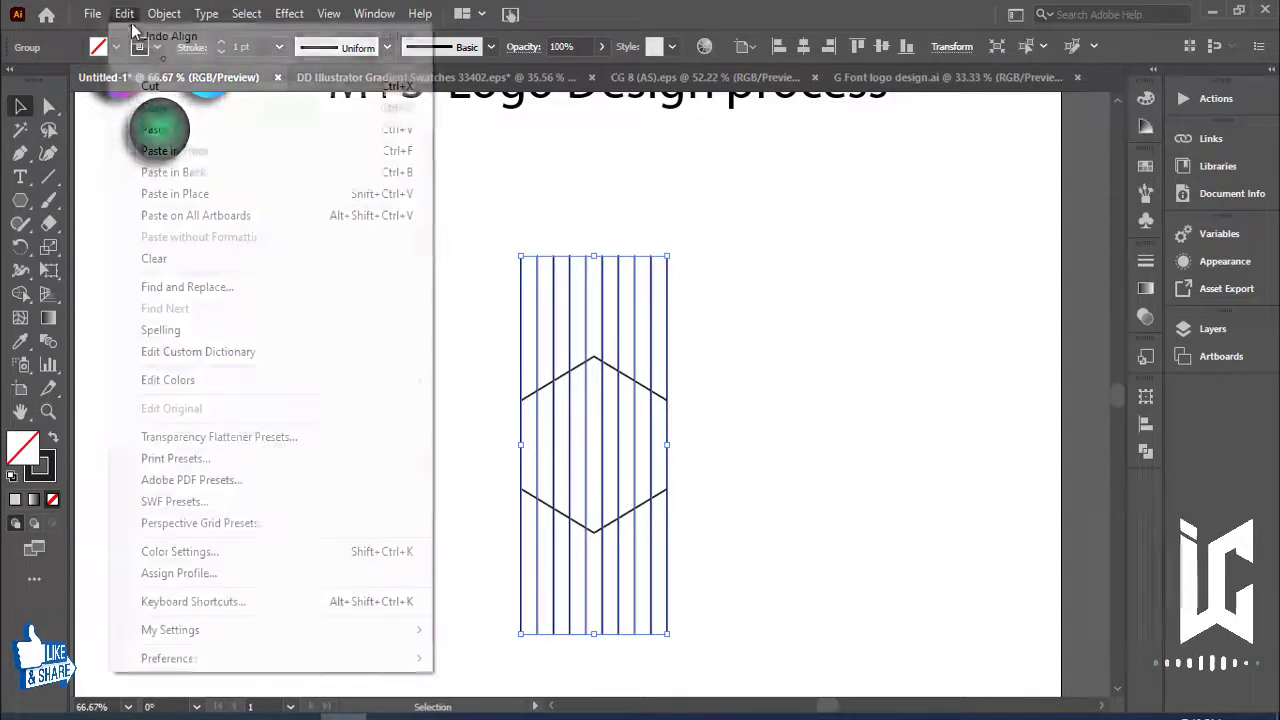
{"action": "left_click", "coordinate": [165, 150]}
{"action": "left_click", "coordinate": [124, 13]}
{"action": "left_click", "coordinate": [190, 194]}
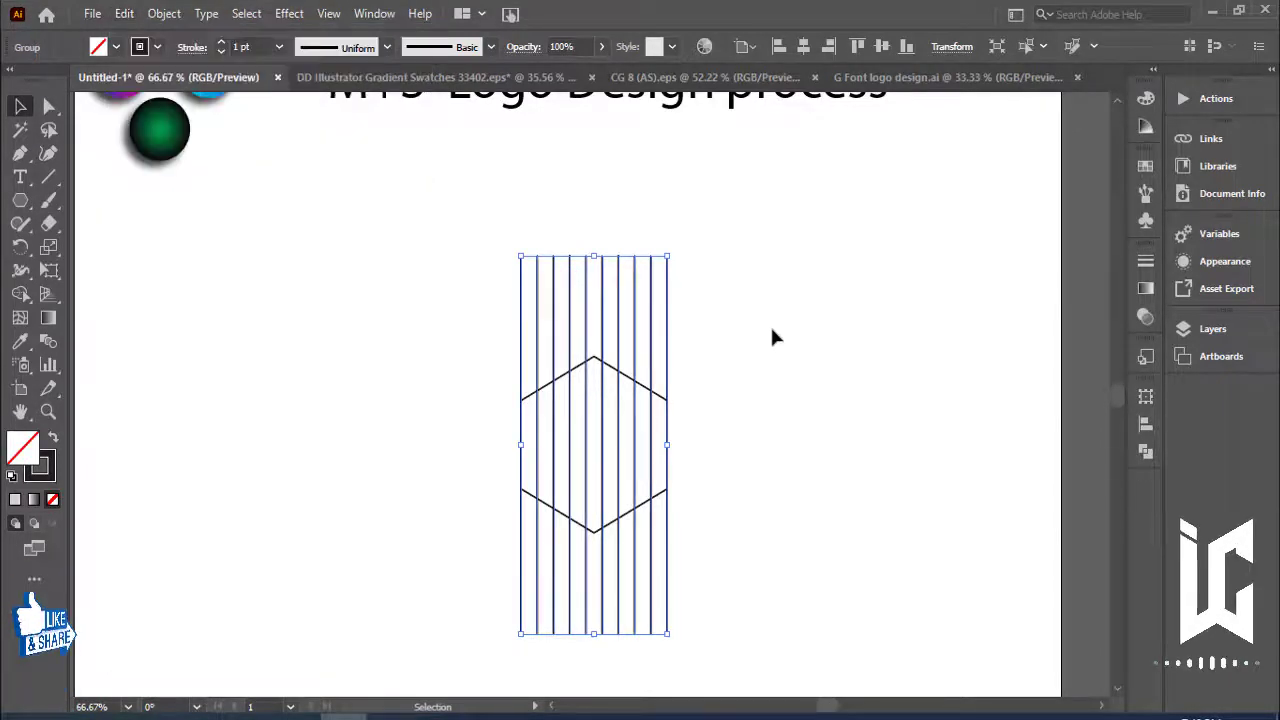
{"action": "left_click", "coordinate": [951, 46]}
{"action": "key", "text": "Tab"}
{"action": "key", "text": "Tab"}
{"action": "key", "text": "Tab"}
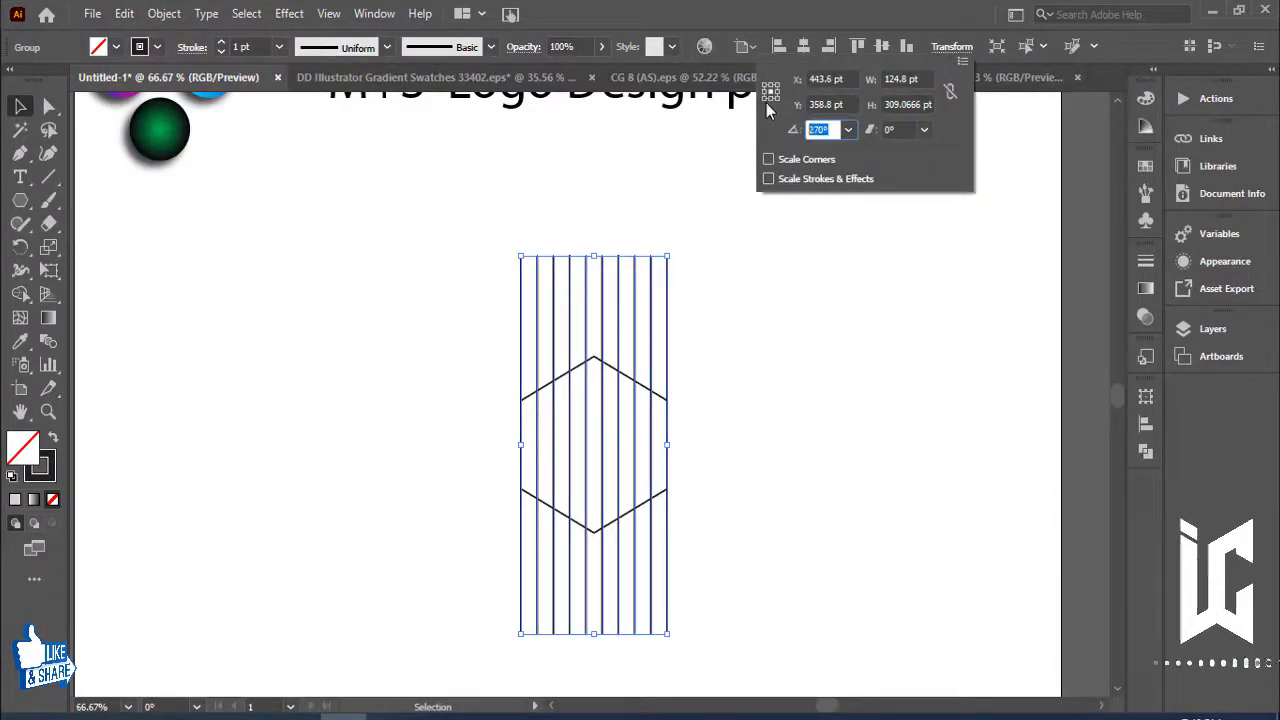
{"action": "type", "text": "330"}
{"action": "key", "text": "Return"}
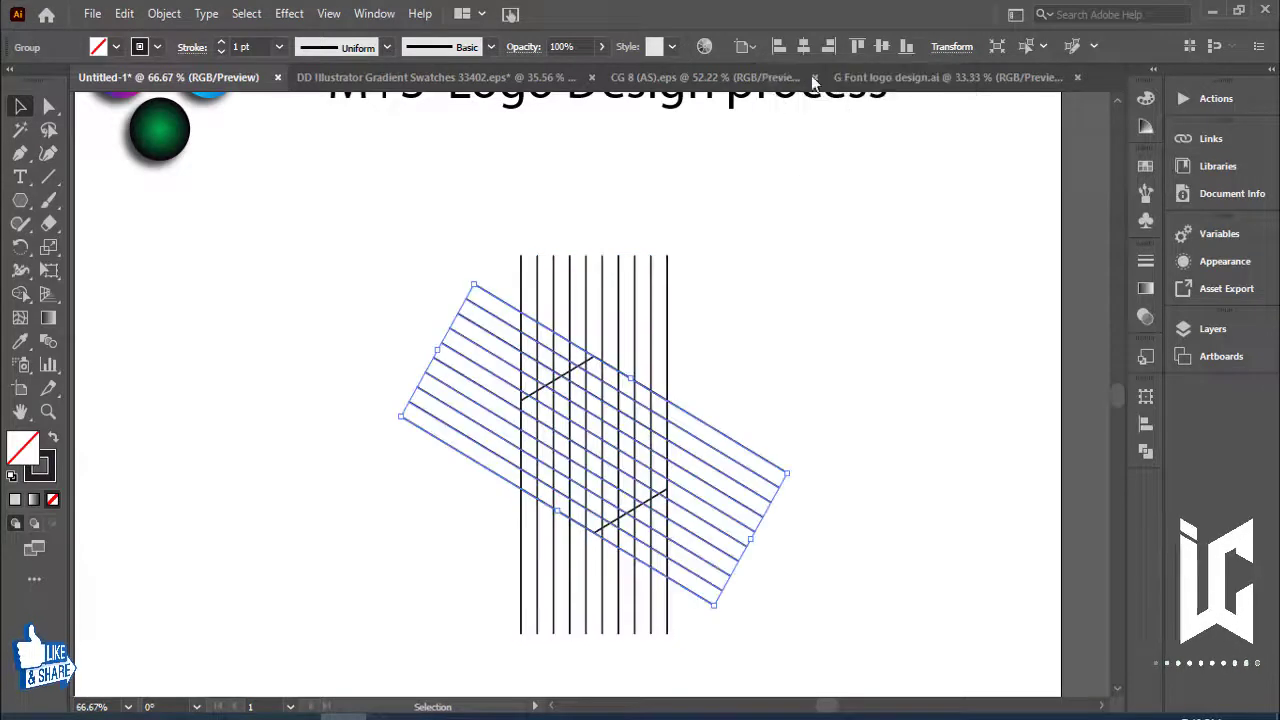
{"action": "left_click", "coordinate": [735, 455]}
Step: Reflect a mirrored copy of the diagonal lines so they cross the opposite way
{"action": "right_click", "coordinate": [737, 456]}
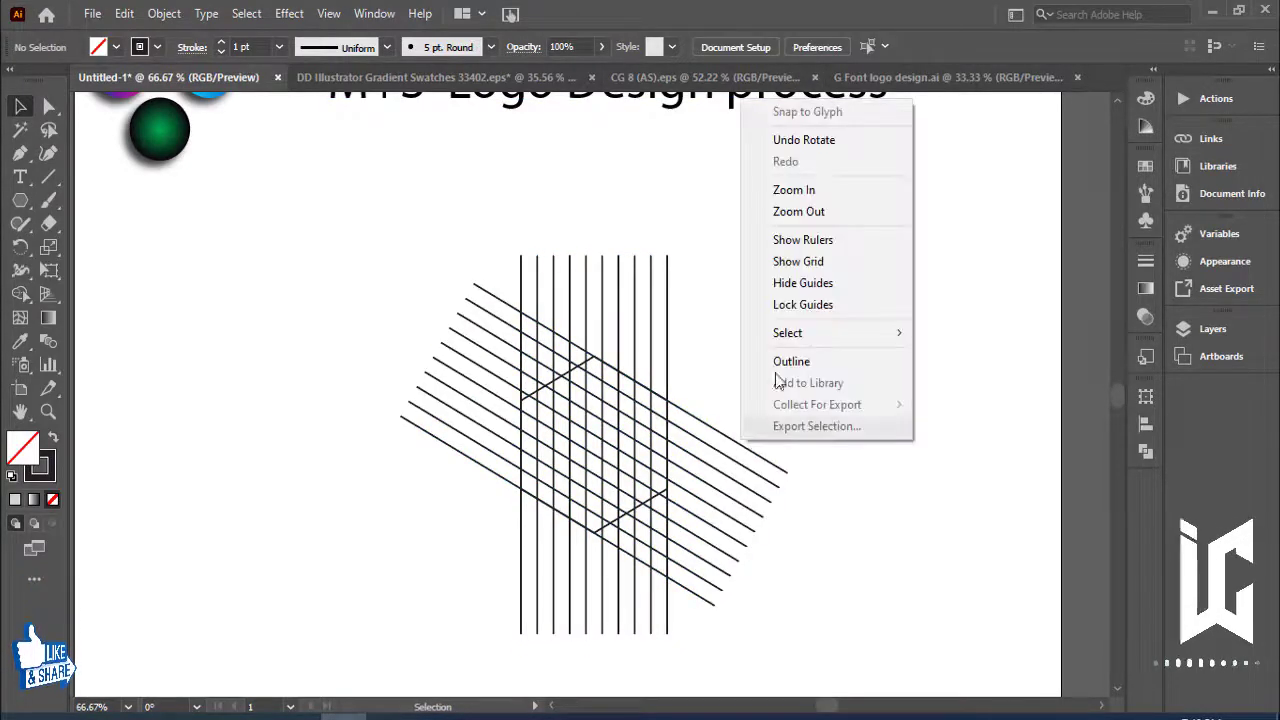
{"action": "left_click", "coordinate": [752, 484]}
{"action": "left_click", "coordinate": [752, 484]}
{"action": "right_click", "coordinate": [757, 456]}
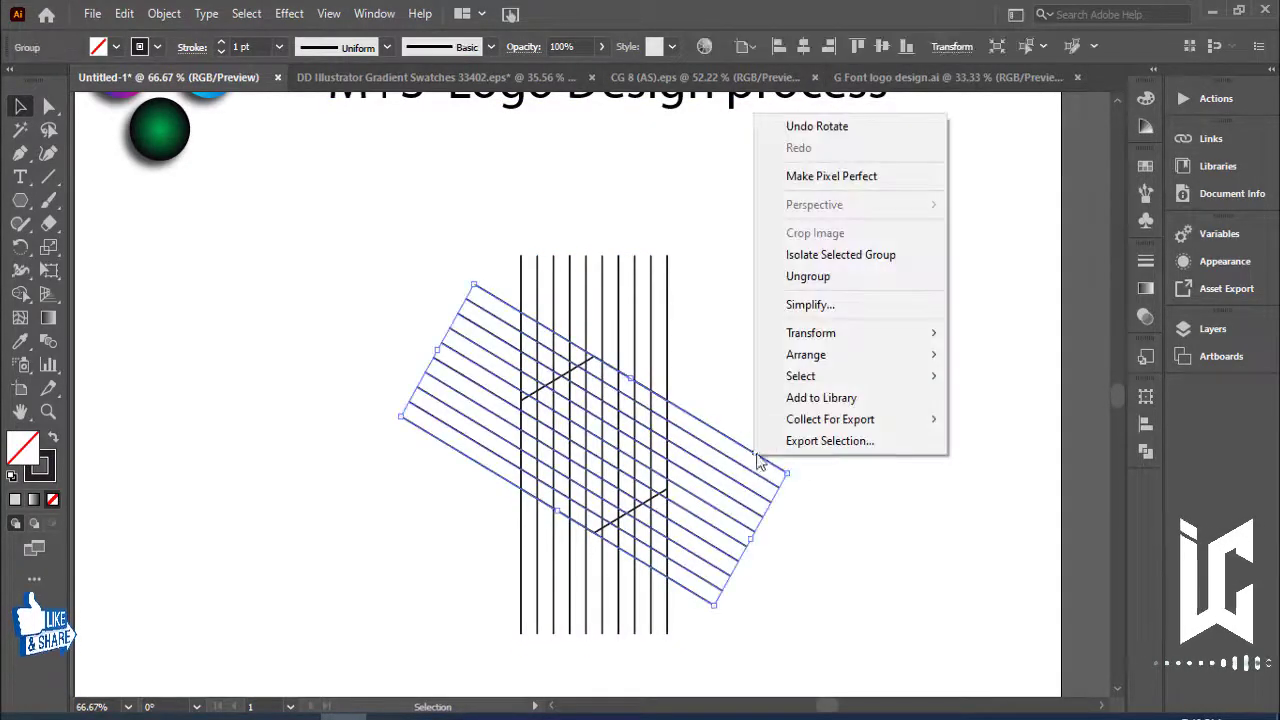
{"action": "mouse_move", "coordinate": [811, 332]}
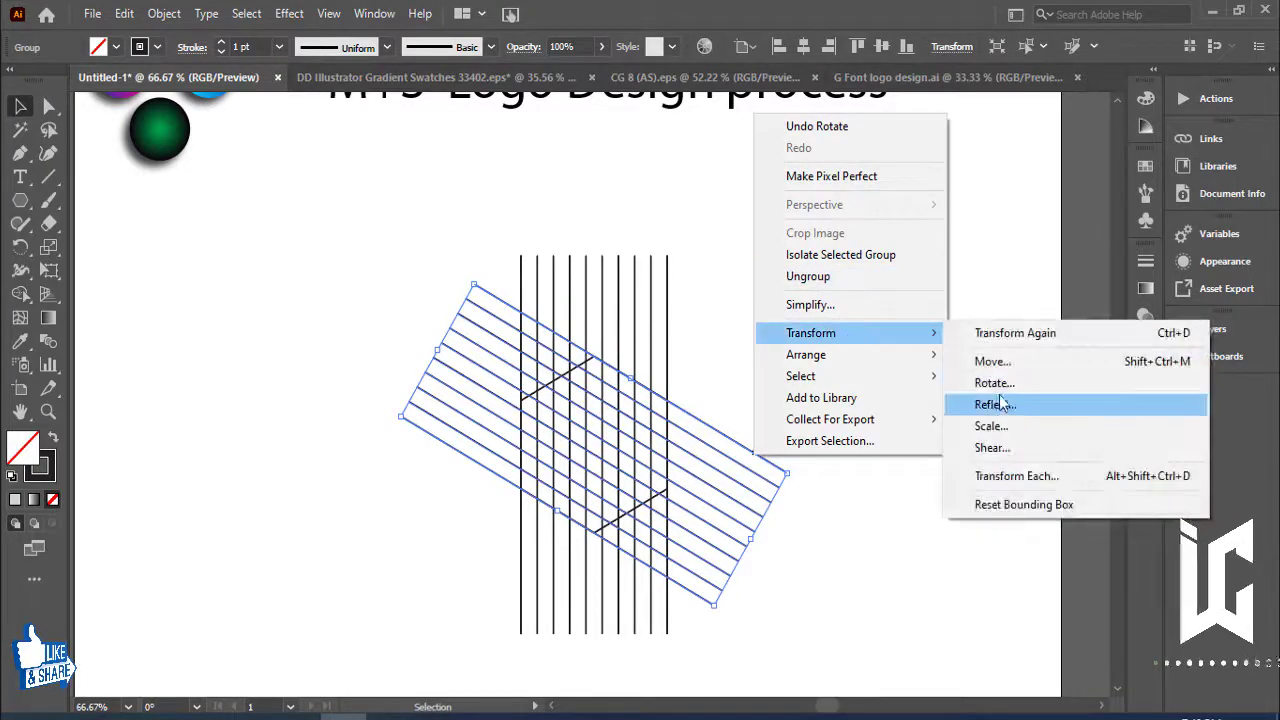
{"action": "left_click", "coordinate": [1000, 404]}
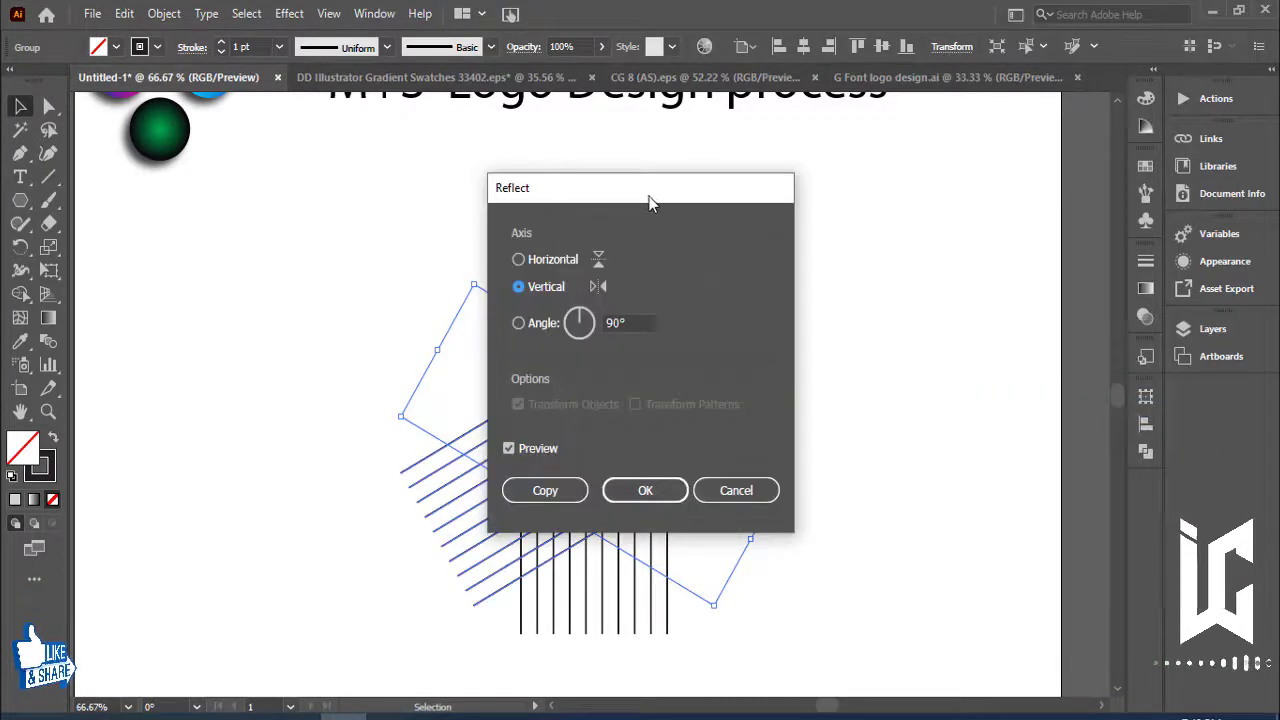
{"action": "left_click_drag", "start_coordinate": [649, 196], "coordinate": [1020, 181]}
{"action": "left_click", "coordinate": [940, 476]}
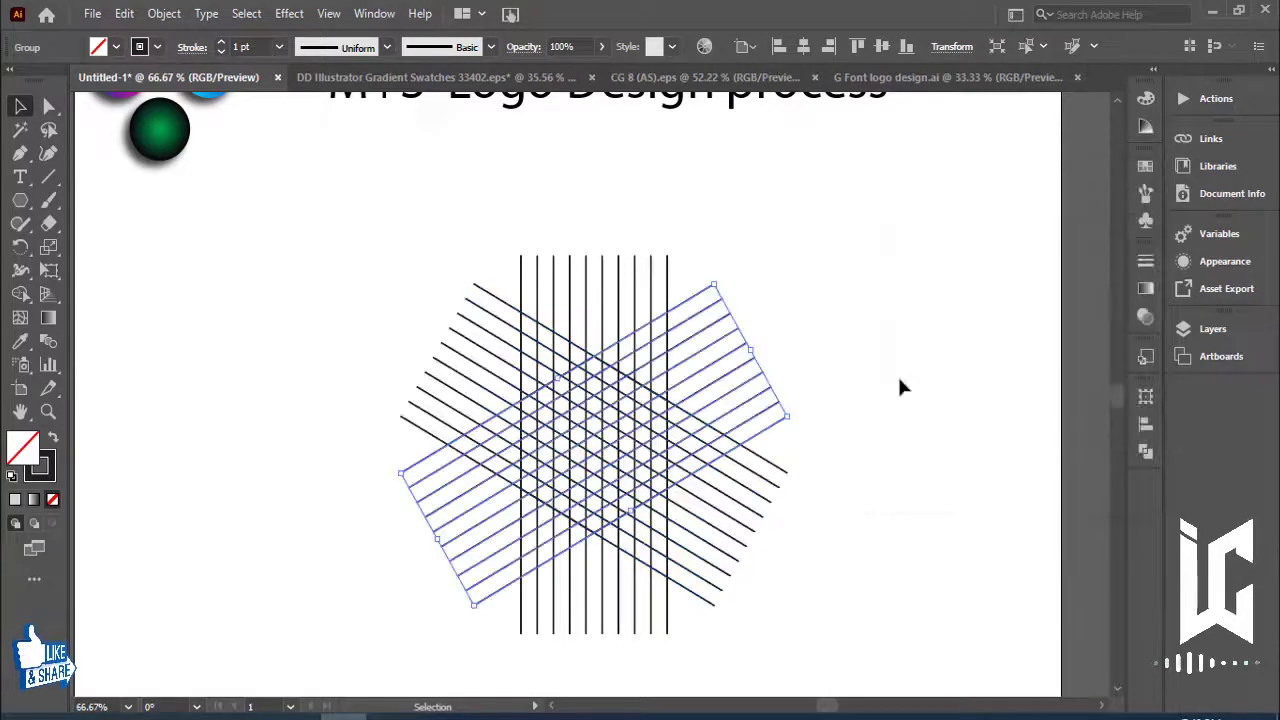
{"action": "left_click", "coordinate": [897, 374]}
Step: Confirm the grid's stroke stays at 1 pt and reselect all the grid lines
{"action": "left_click_drag", "start_coordinate": [895, 280], "coordinate": [489, 509]}
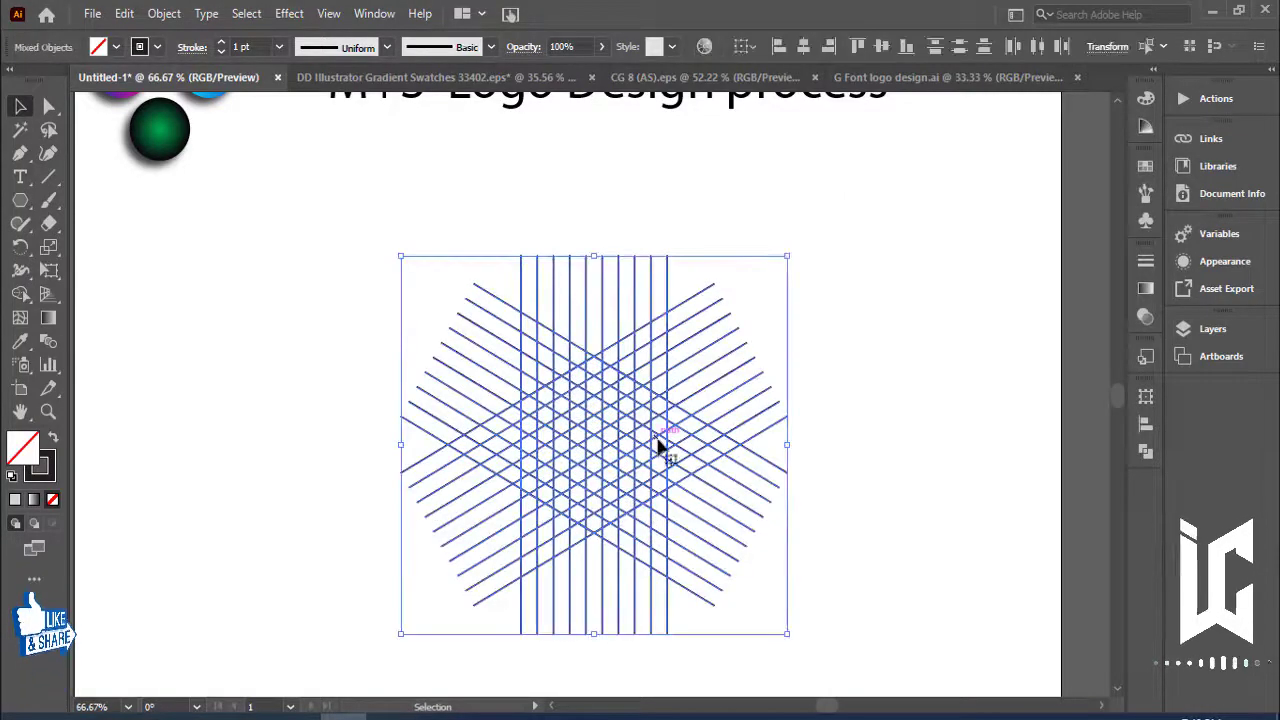
{"action": "left_click", "coordinate": [278, 48]}
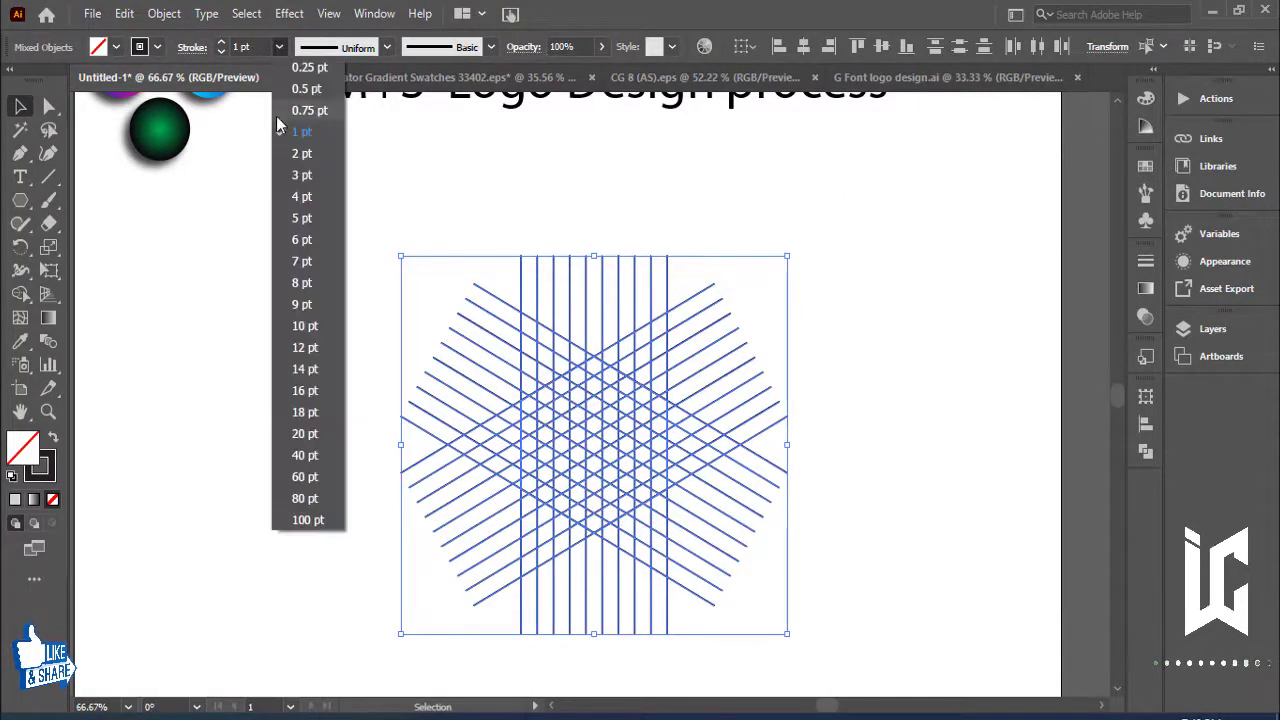
{"action": "left_click", "coordinate": [705, 226]}
{"action": "left_click", "coordinate": [672, 225]}
{"action": "left_click_drag", "start_coordinate": [678, 228], "coordinate": [798, 470]}
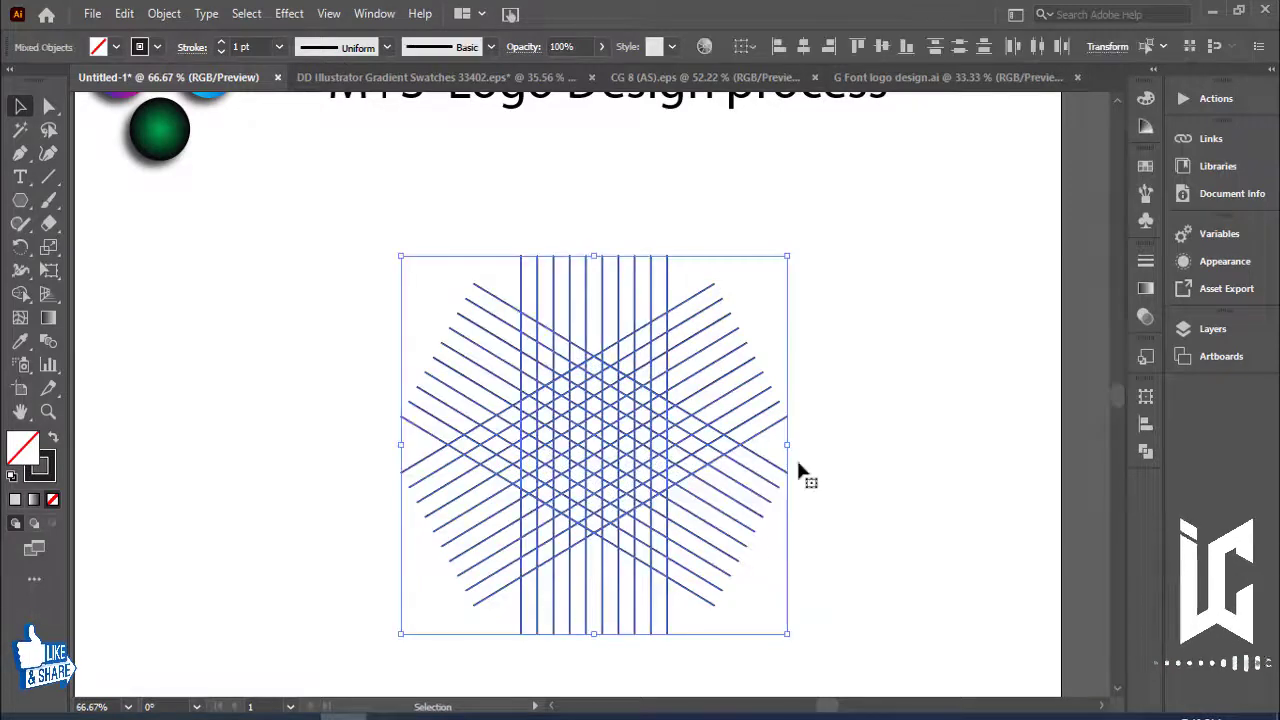
Step: Zoom in on the lattice and reduce every grid line's stroke to 0.5 pt
{"action": "key", "text": "ctrl+plus"}
{"action": "key", "text": "ctrl+plus"}
{"action": "key", "text": "ctrl+plus"}
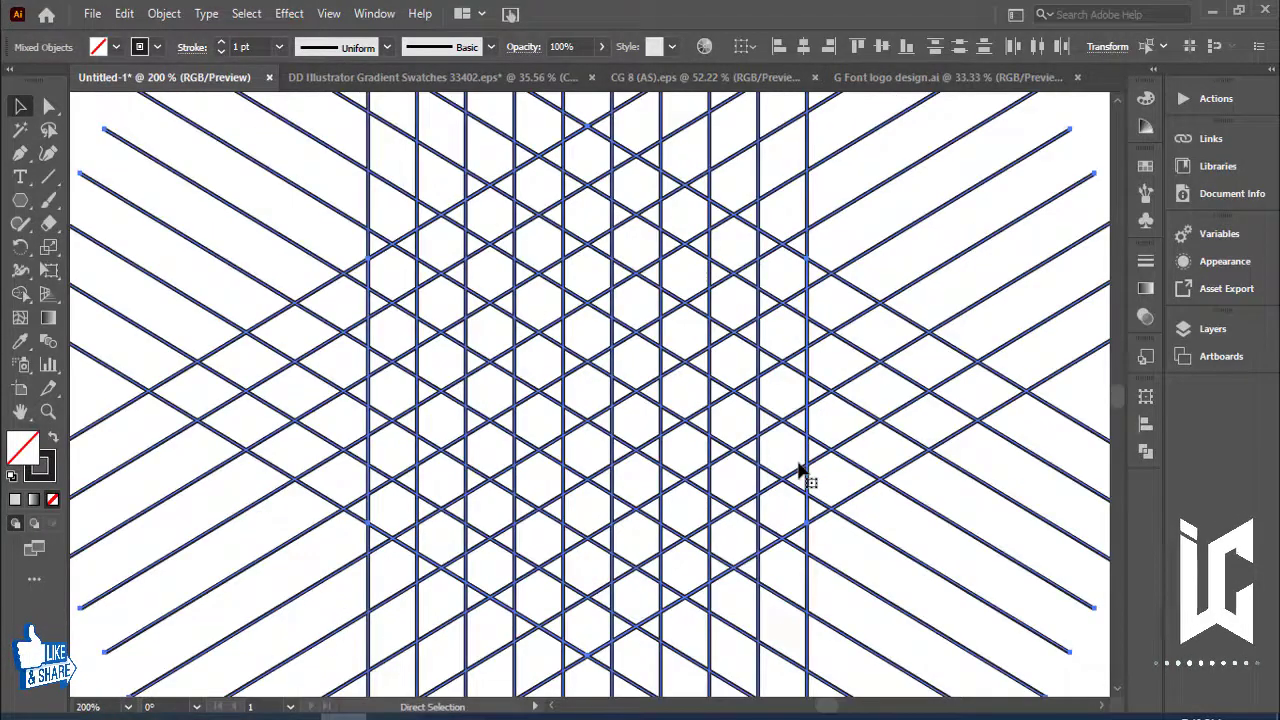
{"action": "key", "text": "ctrl+minus"}
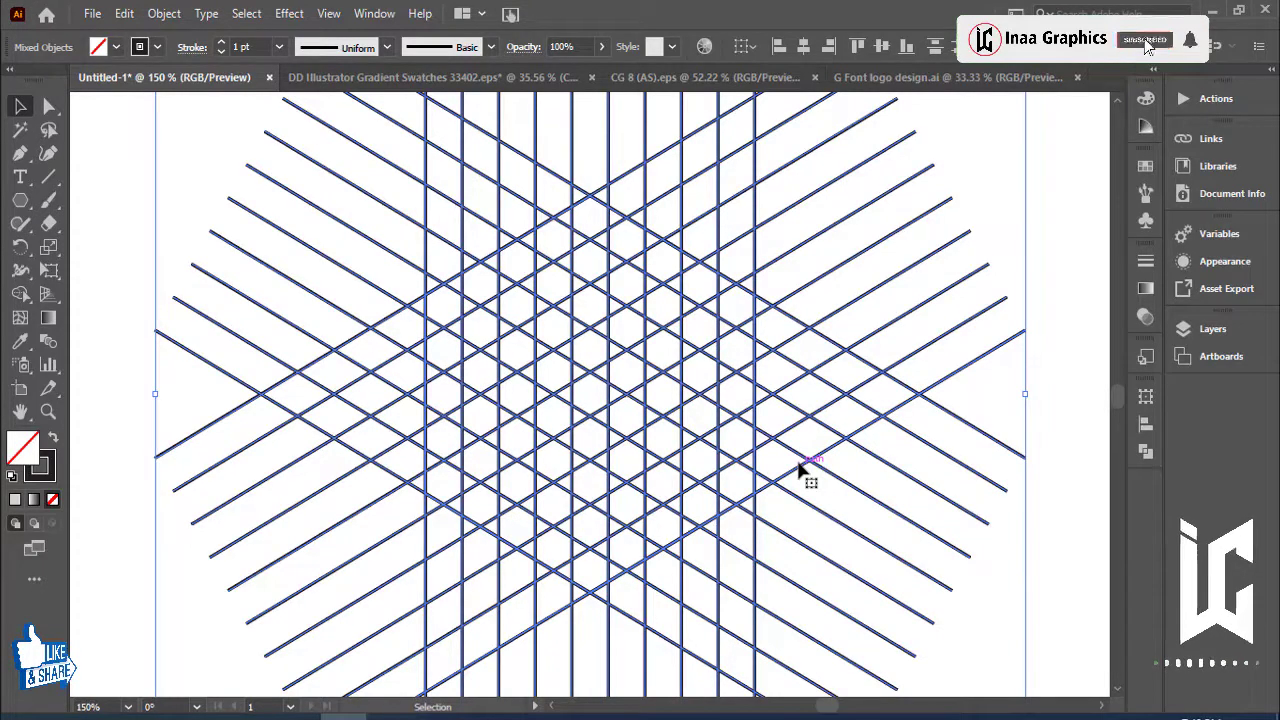
{"action": "left_click", "coordinate": [280, 48]}
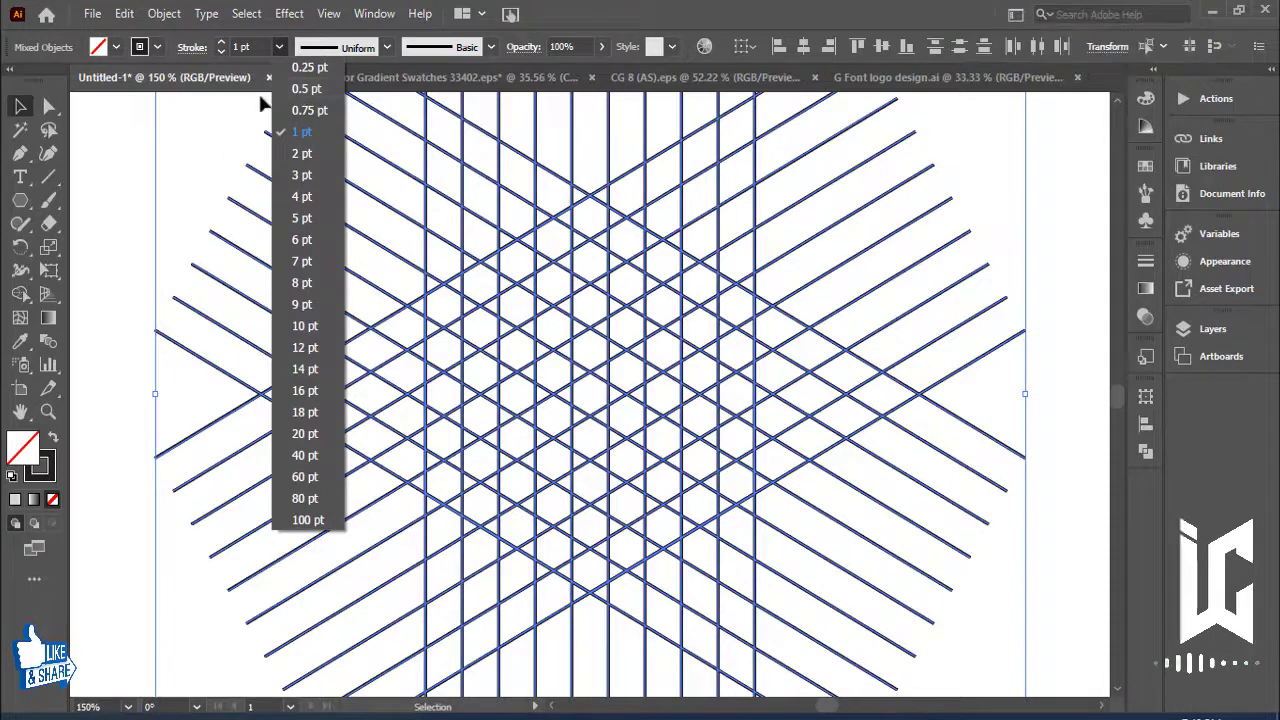
{"action": "left_click", "coordinate": [307, 90]}
{"action": "left_click", "coordinate": [217, 182]}
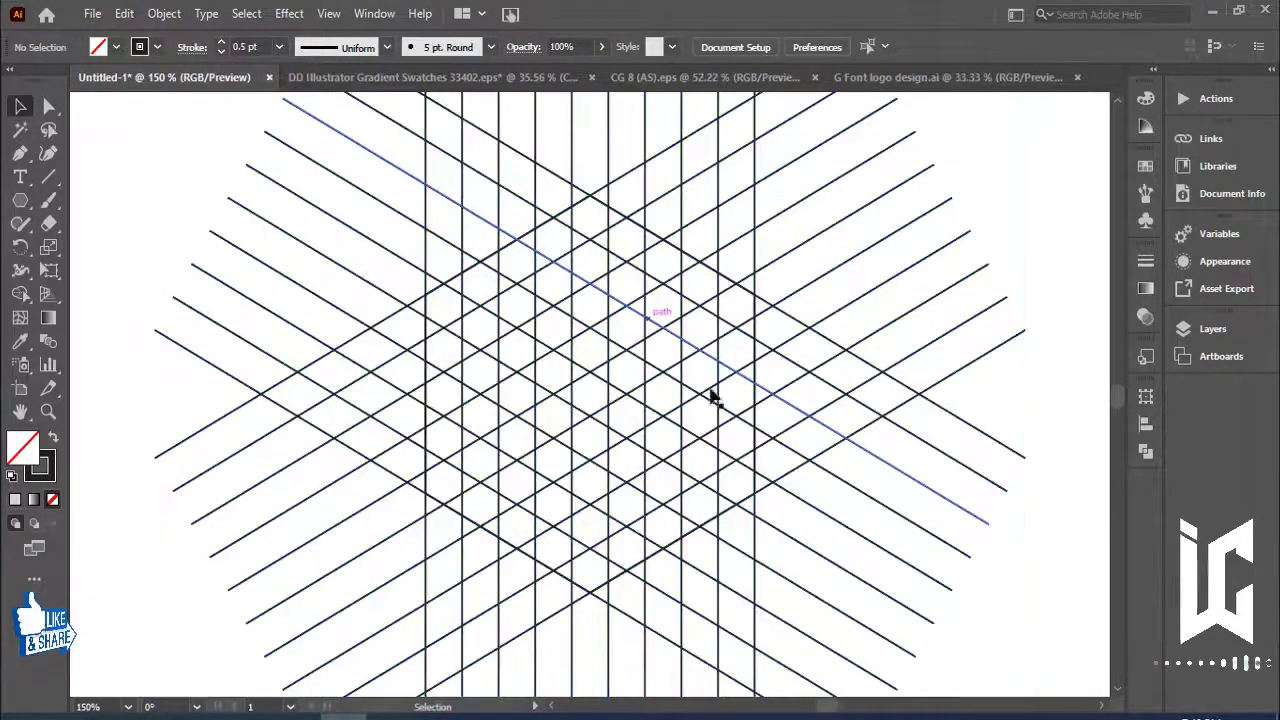
{"action": "left_click_drag", "start_coordinate": [786, 489], "coordinate": [792, 508]}
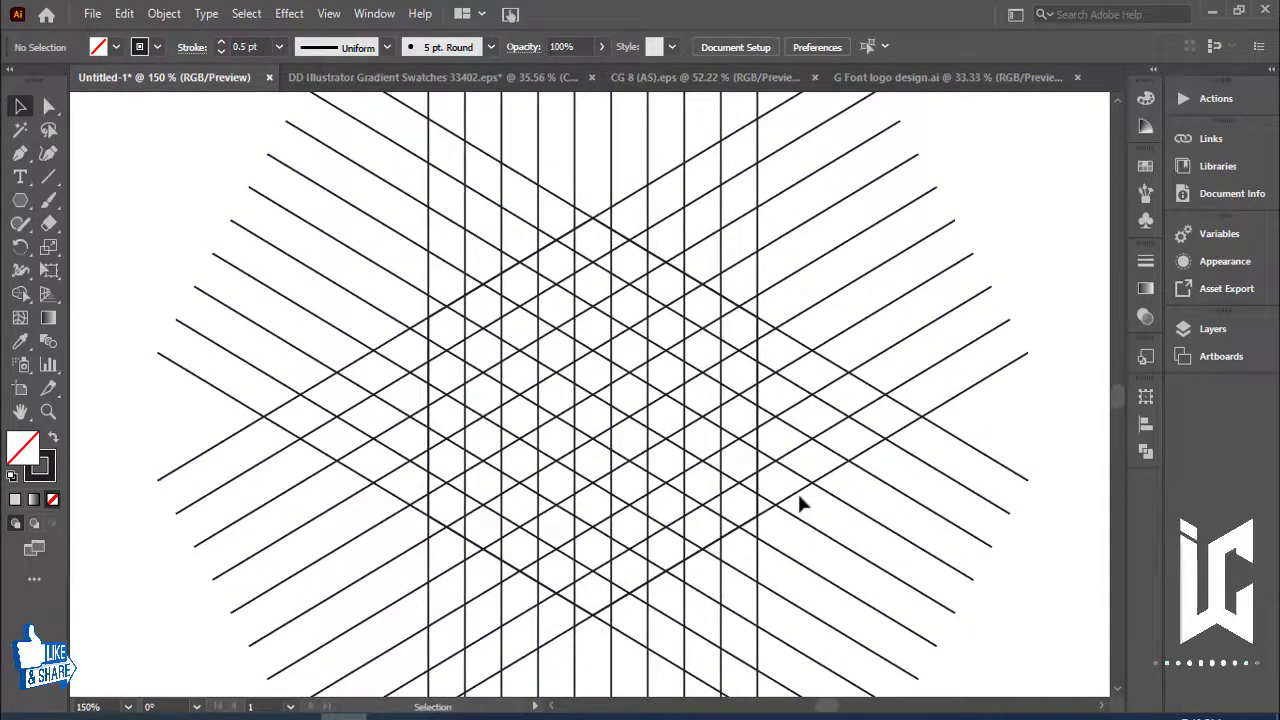
Step: Choose black as the fill colour and select every grid line with Ctrl+A for Shape Builder
{"action": "scroll", "coordinate": [805, 495], "scroll_direction": "up", "scroll_amount": 1}
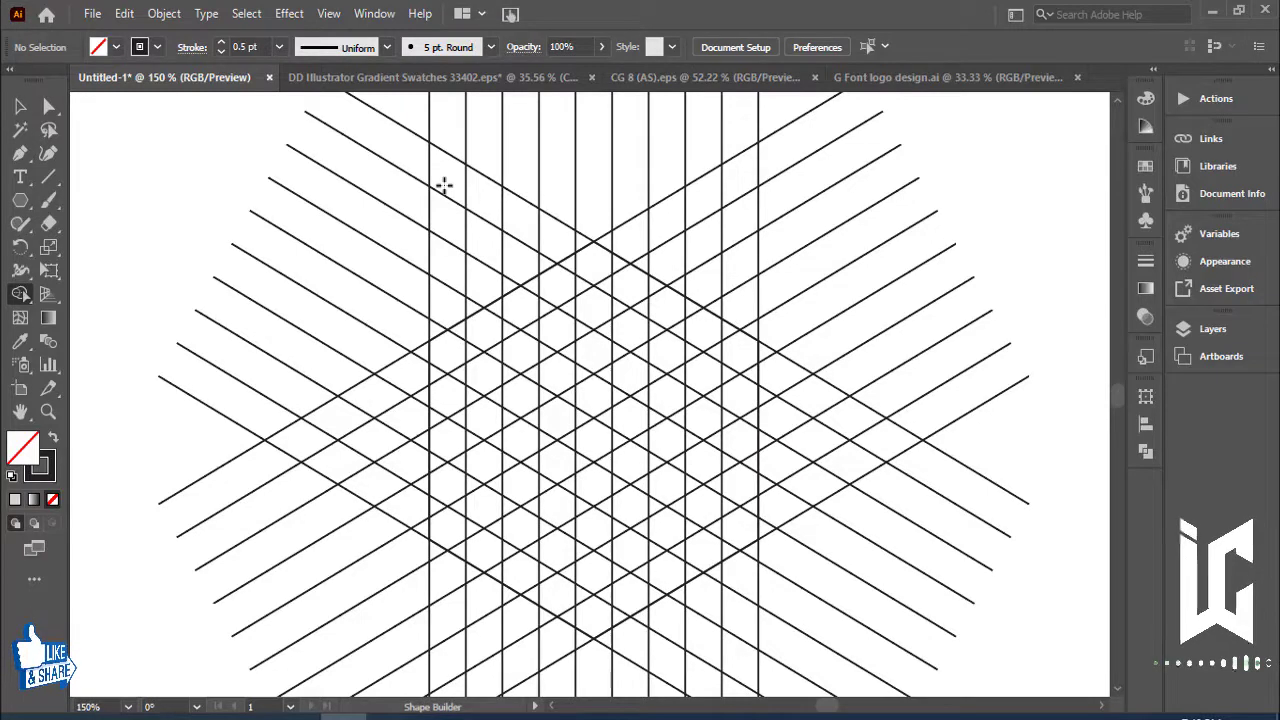
{"action": "left_click", "coordinate": [117, 47]}
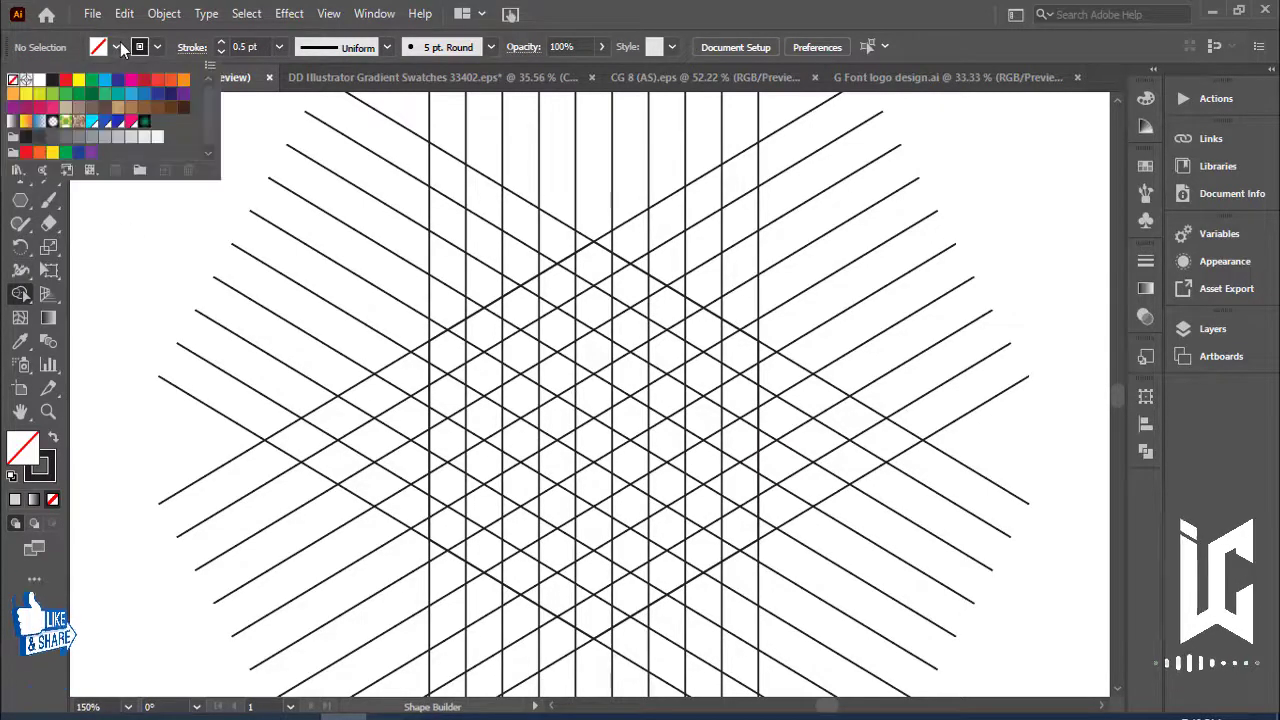
{"action": "left_click", "coordinate": [52, 80]}
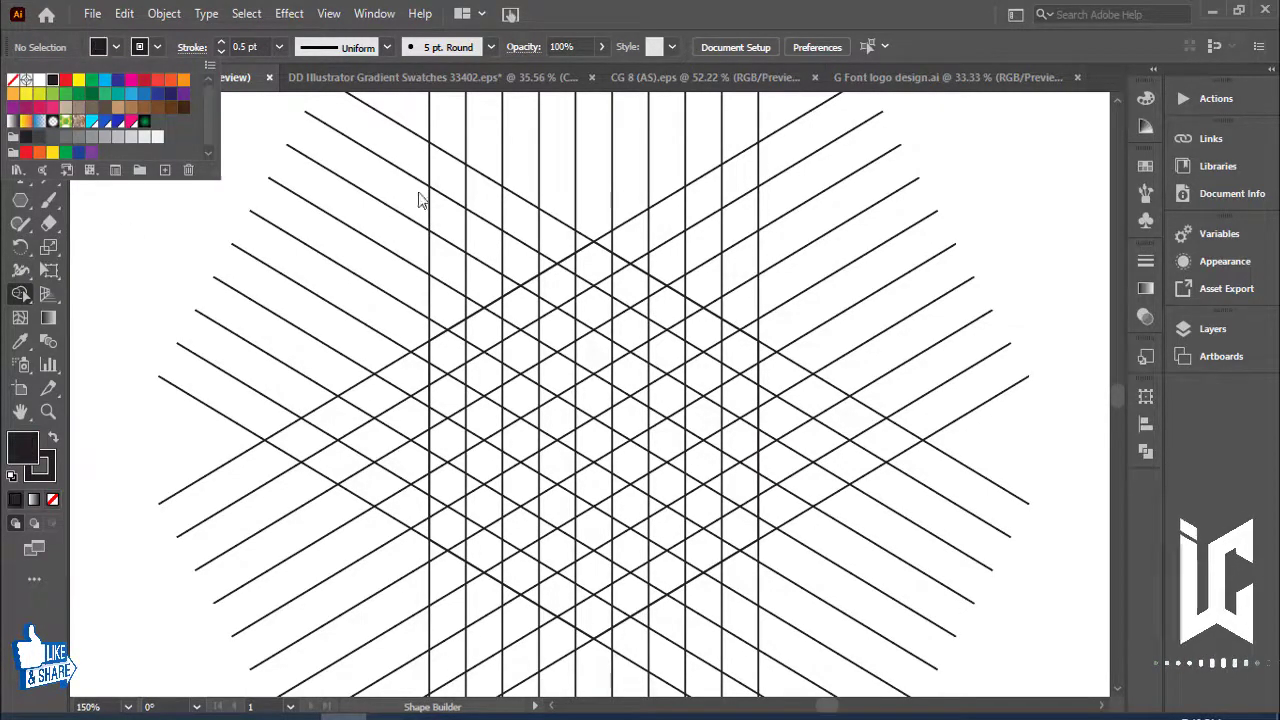
{"action": "left_click", "coordinate": [450, 195]}
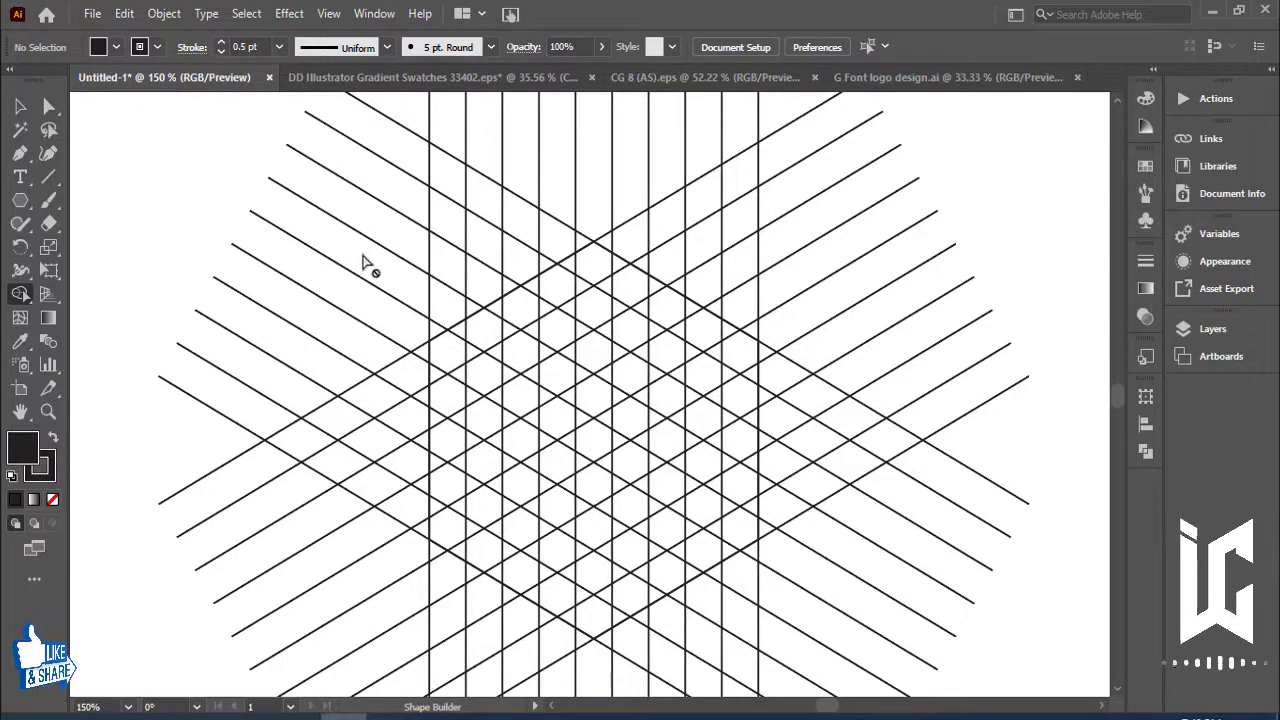
{"action": "key", "text": "v"}
{"action": "key", "text": "slash"}
{"action": "key", "text": "ctrl+a"}
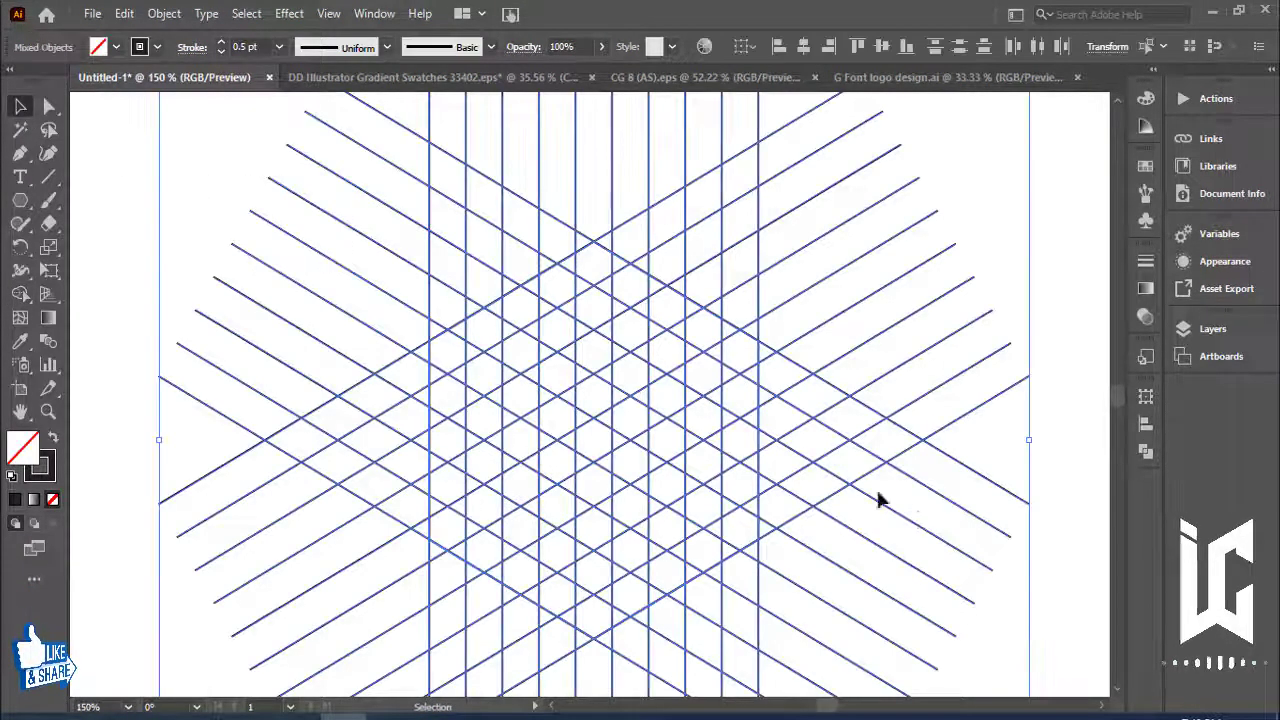
{"action": "left_click", "coordinate": [20, 293]}
{"action": "left_click", "coordinate": [116, 47]}
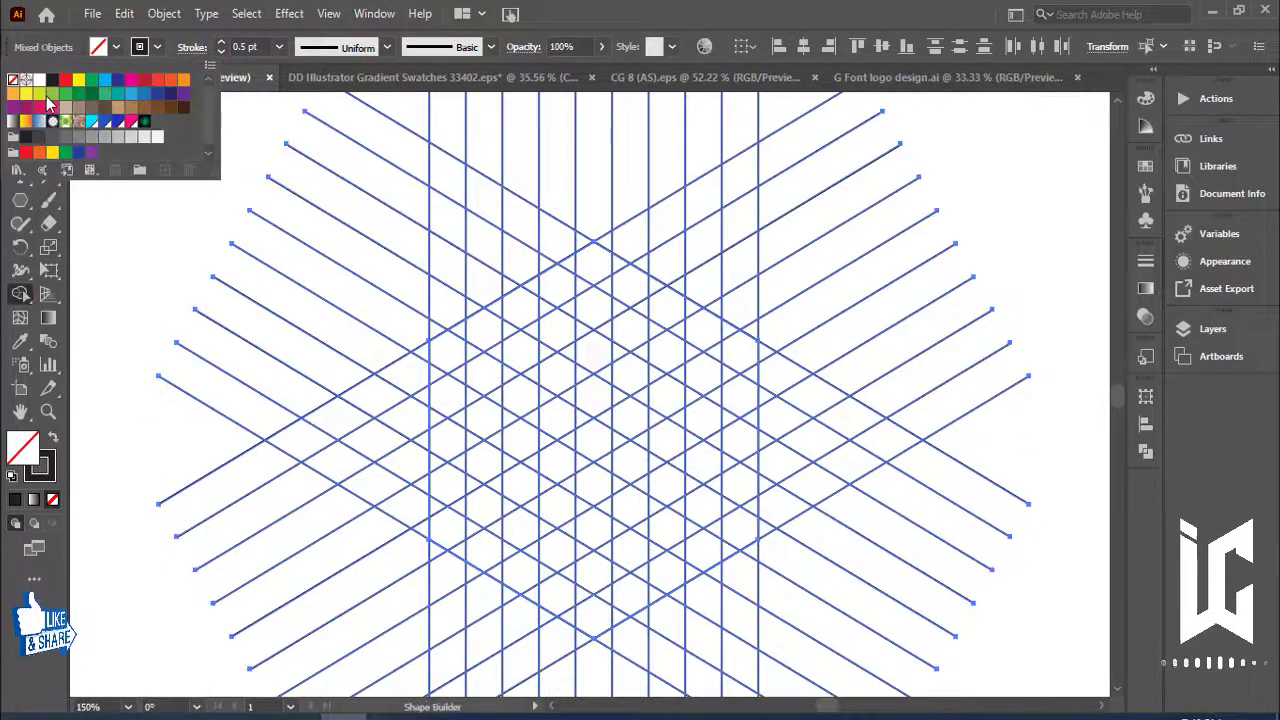
Step: Merge black grid cells into the M's left leg, diagonals, centre notch and right leg
{"action": "left_click", "coordinate": [52, 80]}
{"action": "left_click_drag", "start_coordinate": [428, 192], "coordinate": [456, 462]}
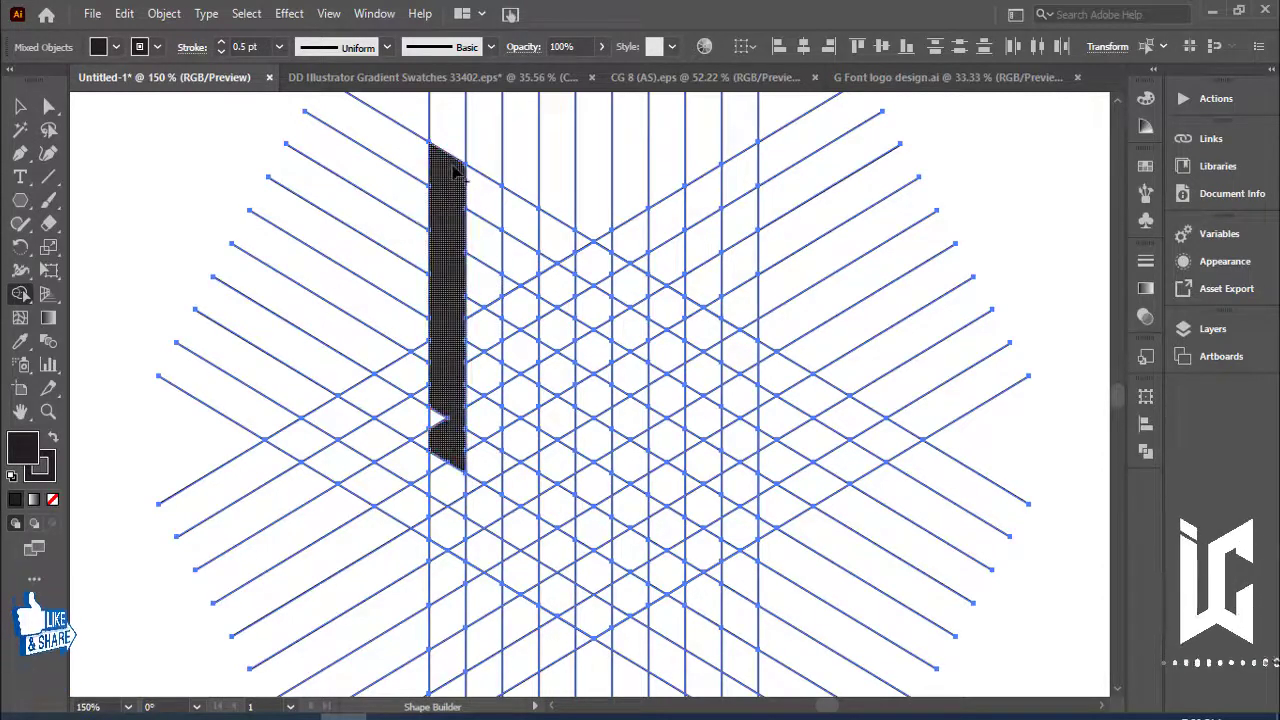
{"action": "left_click_drag", "start_coordinate": [464, 178], "coordinate": [590, 260]}
{"action": "left_click_drag", "start_coordinate": [657, 229], "coordinate": [610, 252]}
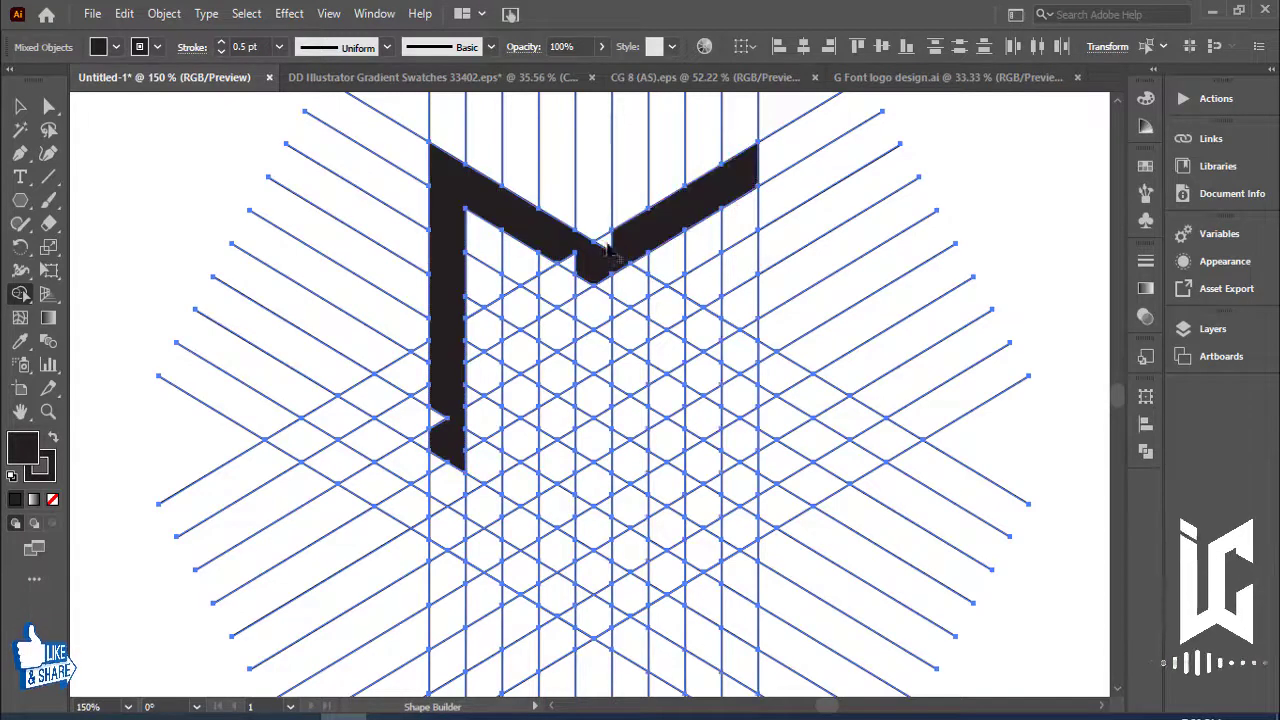
{"action": "left_click", "coordinate": [585, 266]}
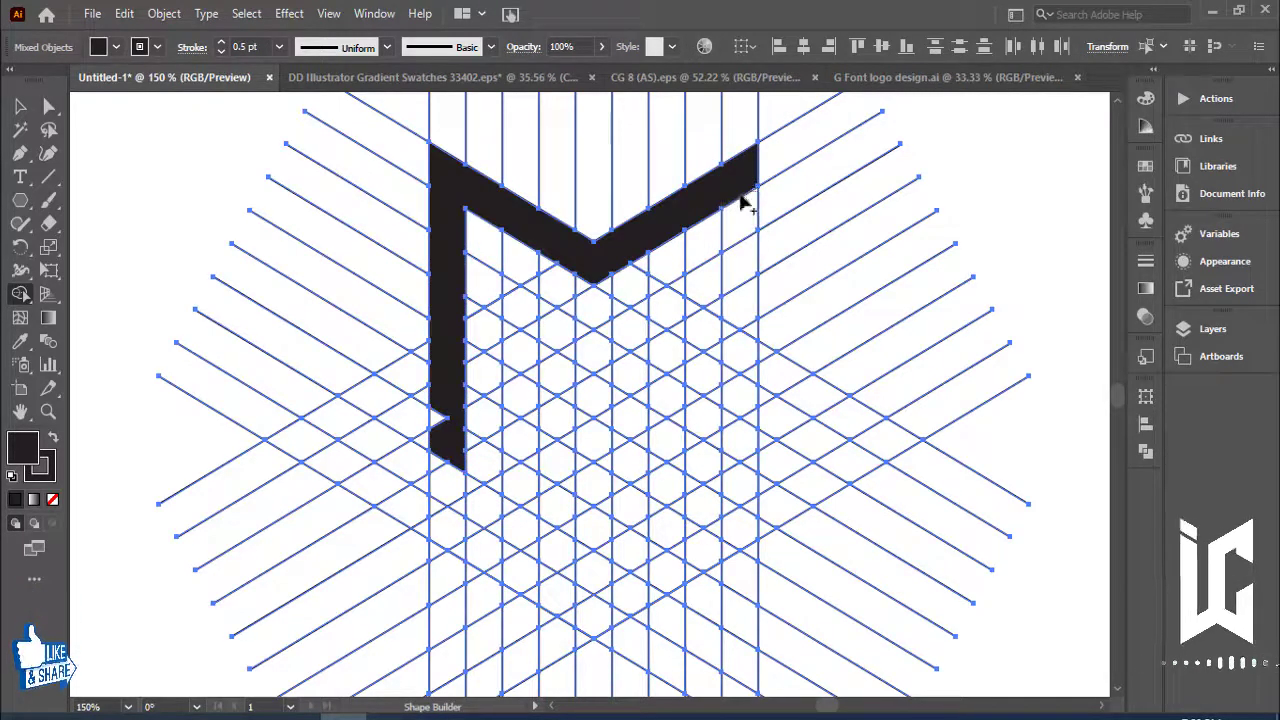
{"action": "left_click_drag", "start_coordinate": [742, 200], "coordinate": [740, 345]}
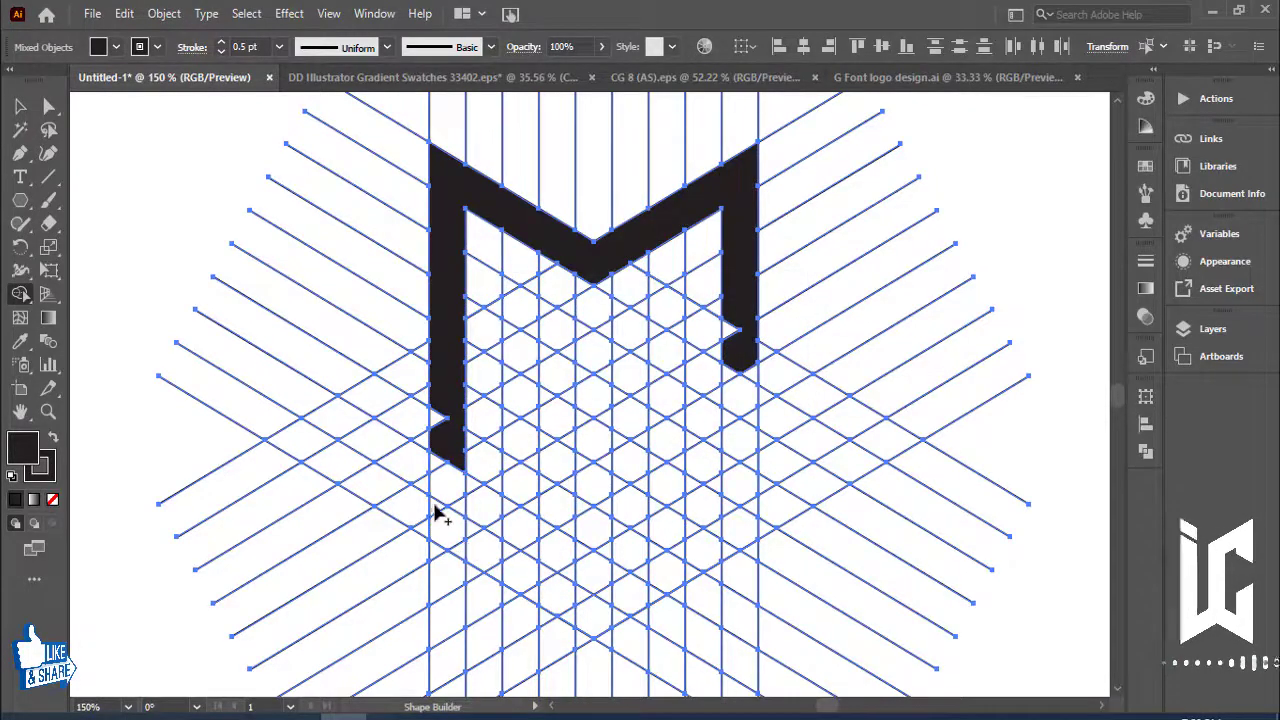
Step: Build the stepped chevron below the M and extend the left leg to its foot
{"action": "mouse_move", "coordinate": [437, 513]}
{"action": "left_mouse_down"}
{"action": "mouse_move", "coordinate": [537, 592]}
{"action": "mouse_move", "coordinate": [586, 612]}
{"action": "mouse_move", "coordinate": [740, 530]}
{"action": "left_mouse_up"}
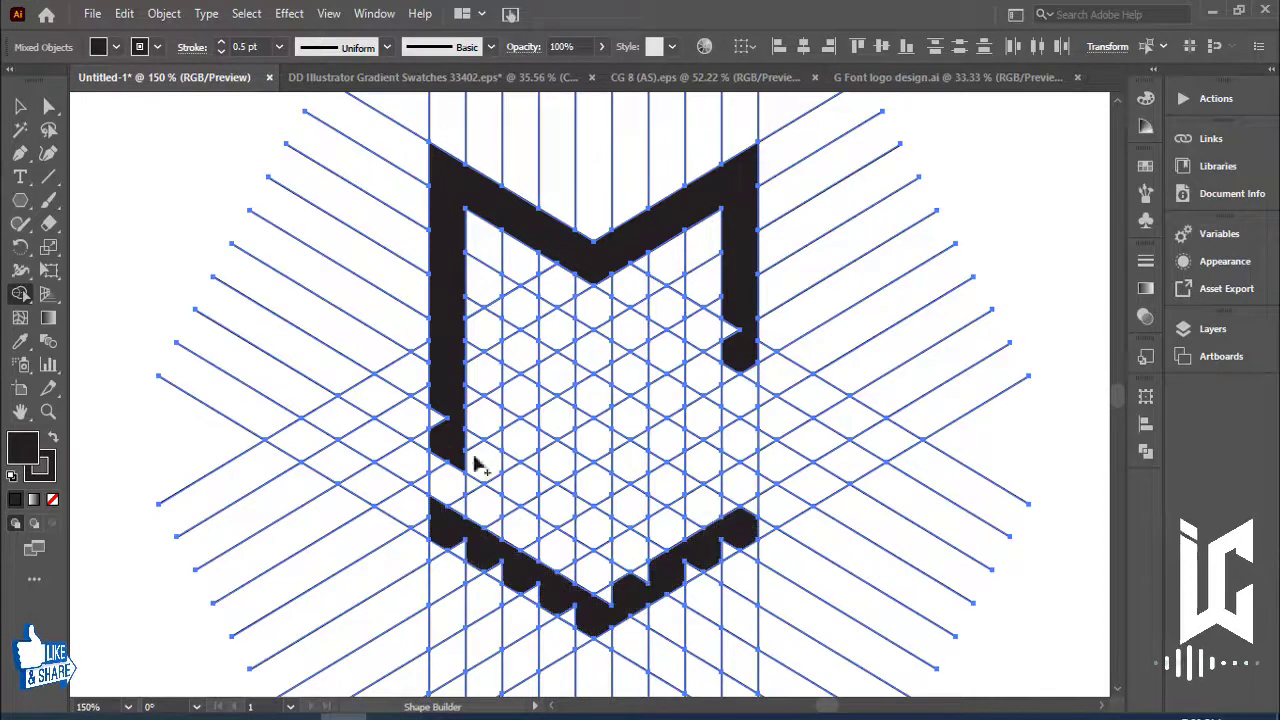
{"action": "left_click_drag", "start_coordinate": [471, 457], "coordinate": [508, 478]}
{"action": "left_click_drag", "start_coordinate": [578, 523], "coordinate": [582, 528]}
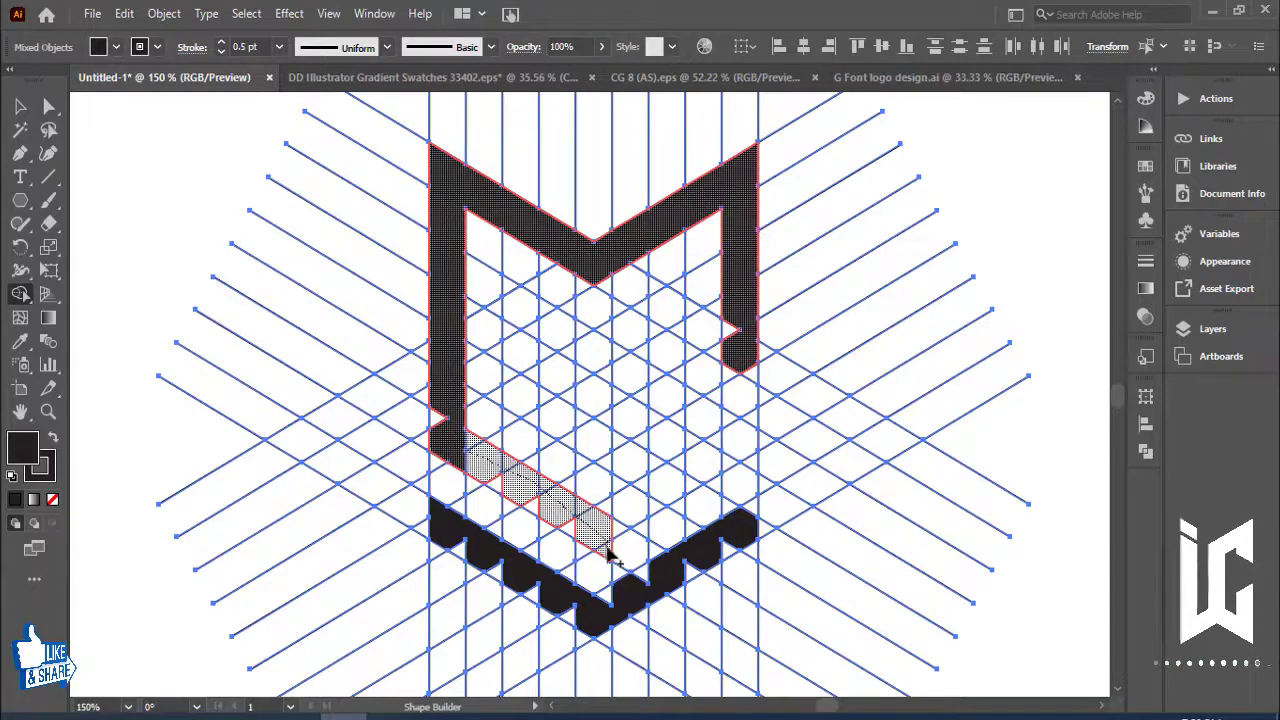
{"action": "left_click_drag", "start_coordinate": [610, 556], "coordinate": [612, 557]}
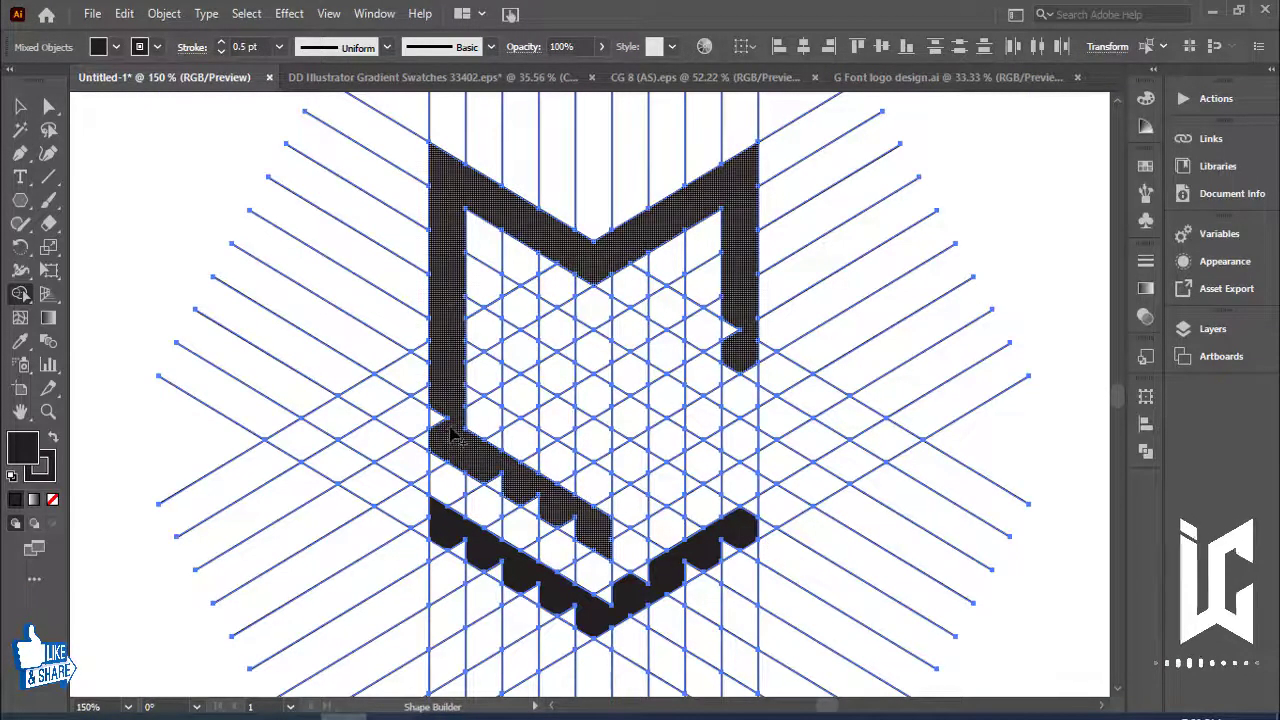
{"action": "left_click", "coordinate": [573, 537]}
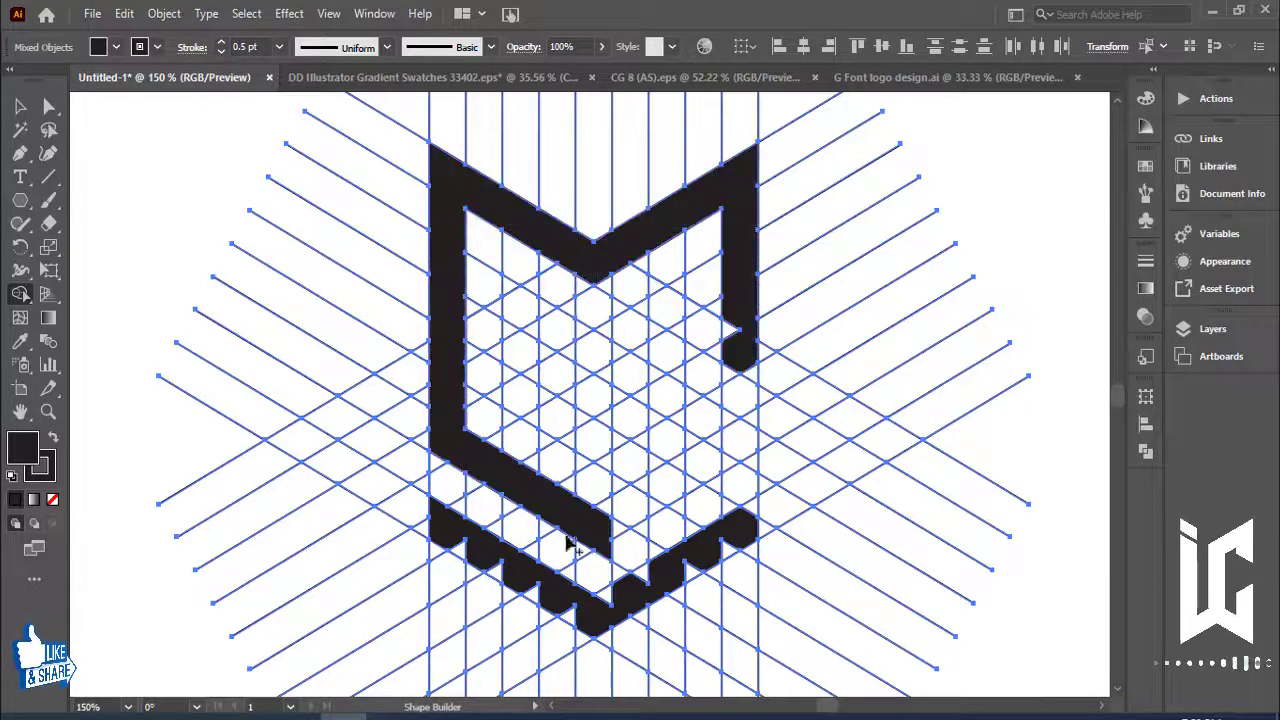
Step: Extend the M's right arm down one cell and fill the chevron's right-end corner
{"action": "key", "text": "v"}
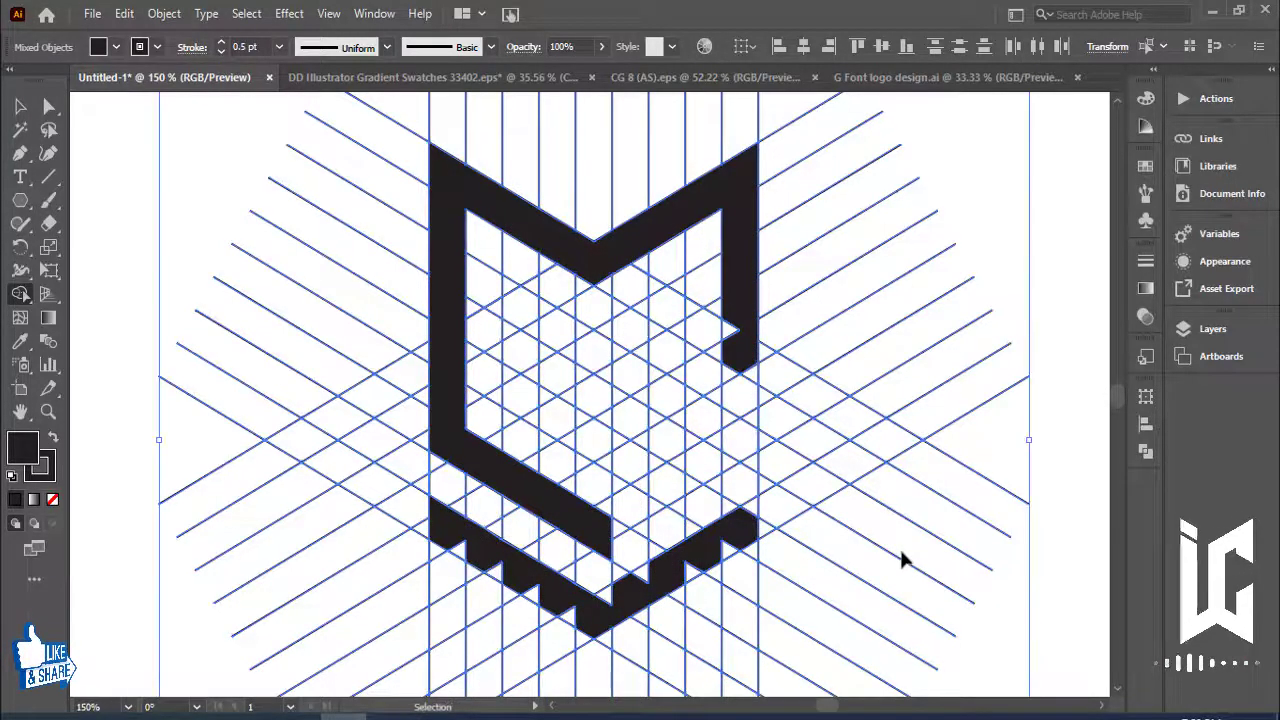
{"action": "key", "text": "shift+m"}
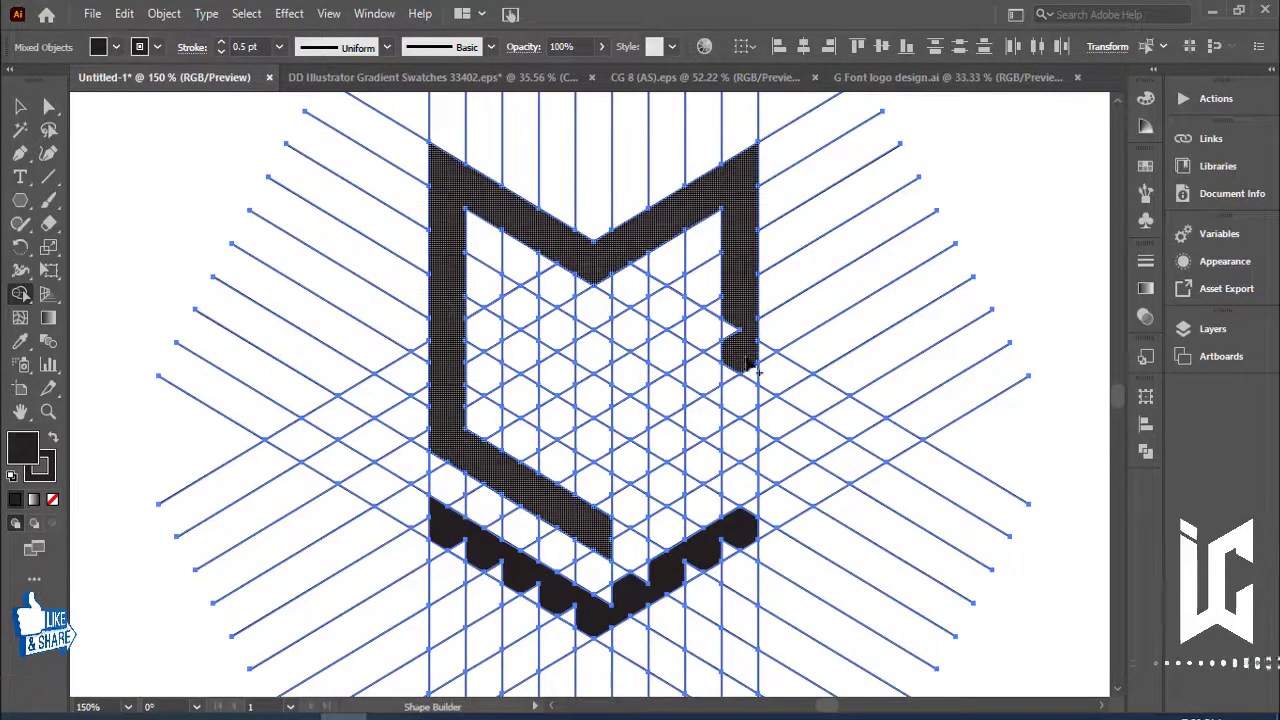
{"action": "left_click", "coordinate": [750, 420]}
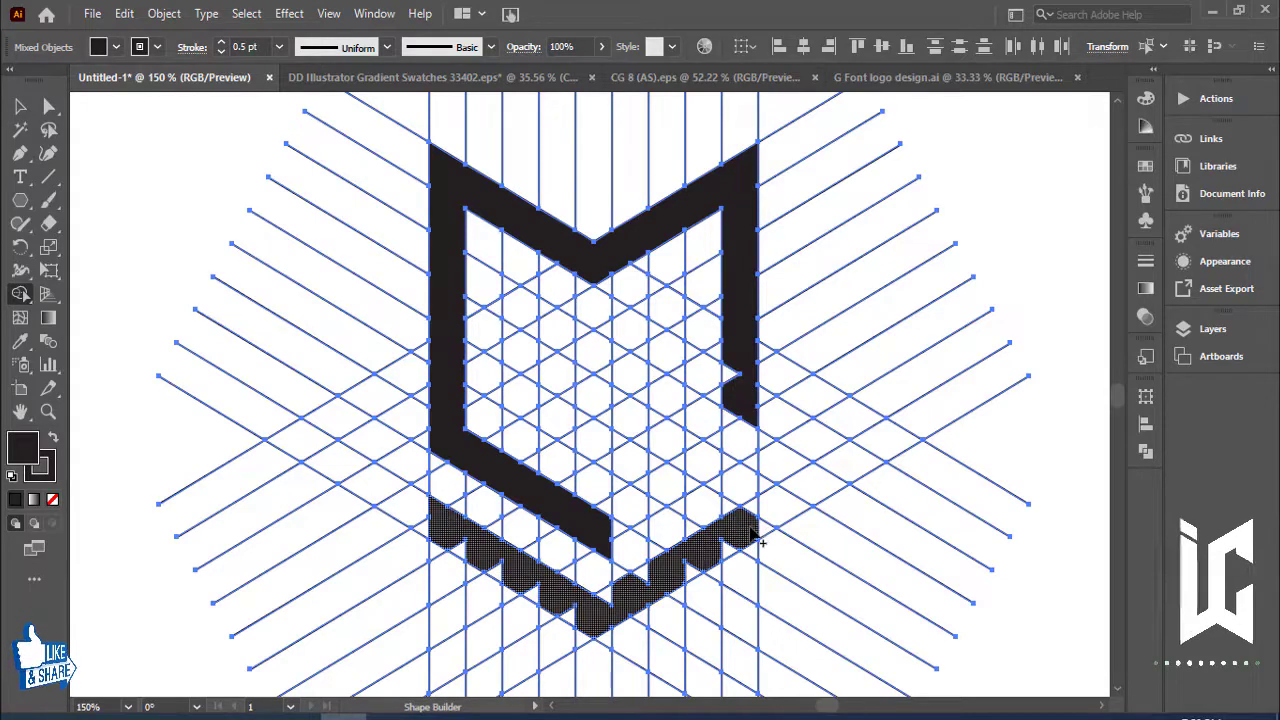
{"action": "left_click", "coordinate": [750, 500]}
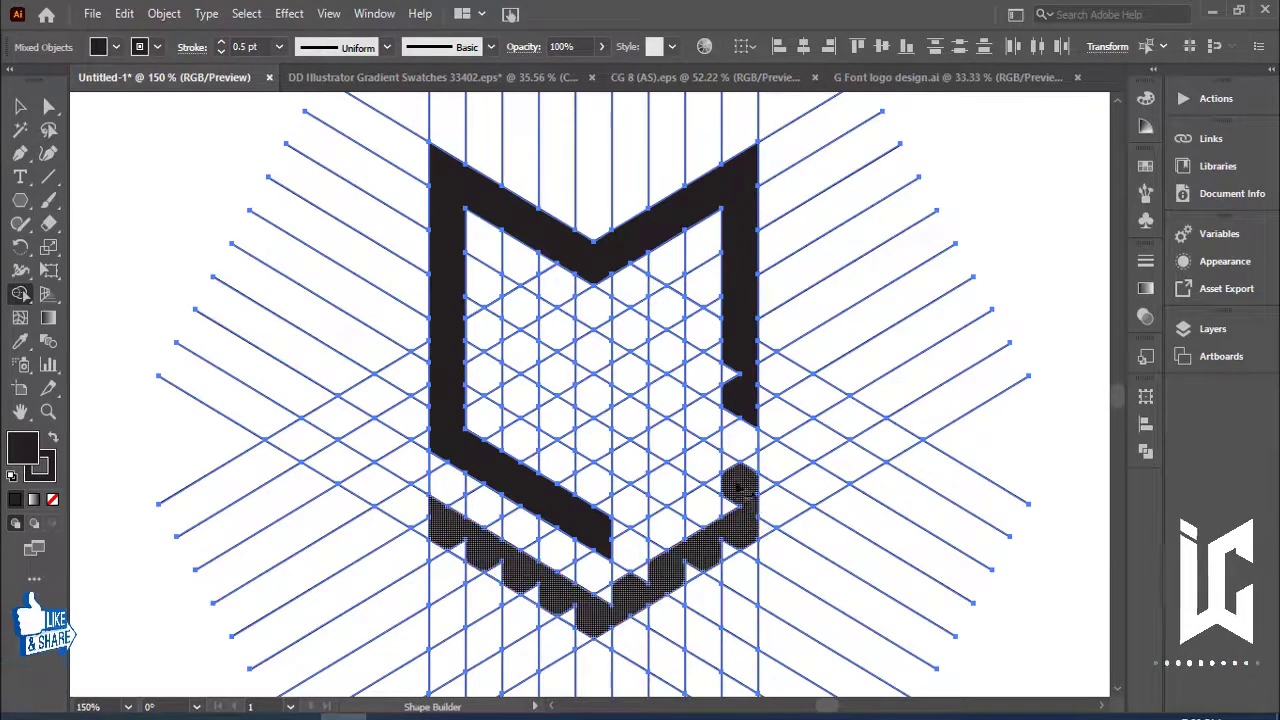
Step: Merge the S's diagonal middle stroke, lower part and stepped bar into solid black
{"action": "left_click_drag", "start_coordinate": [728, 478], "coordinate": [635, 430]}
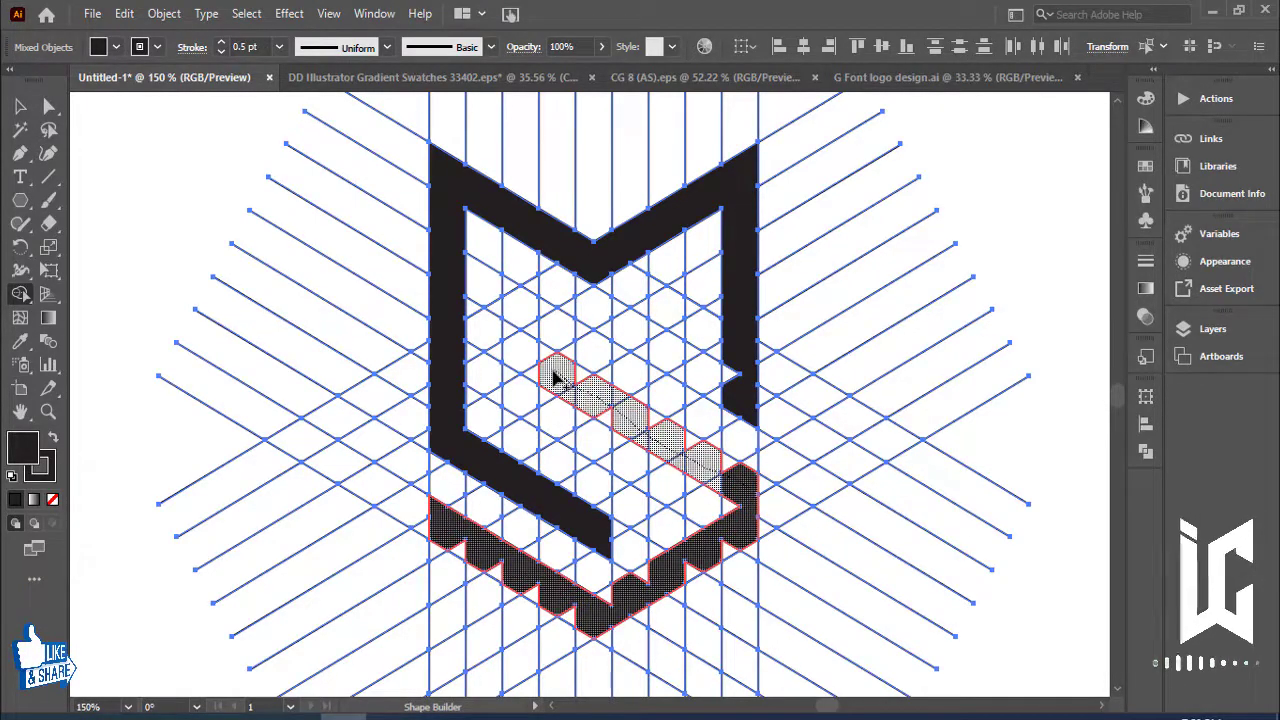
{"action": "left_click_drag", "start_coordinate": [556, 377], "coordinate": [510, 338]}
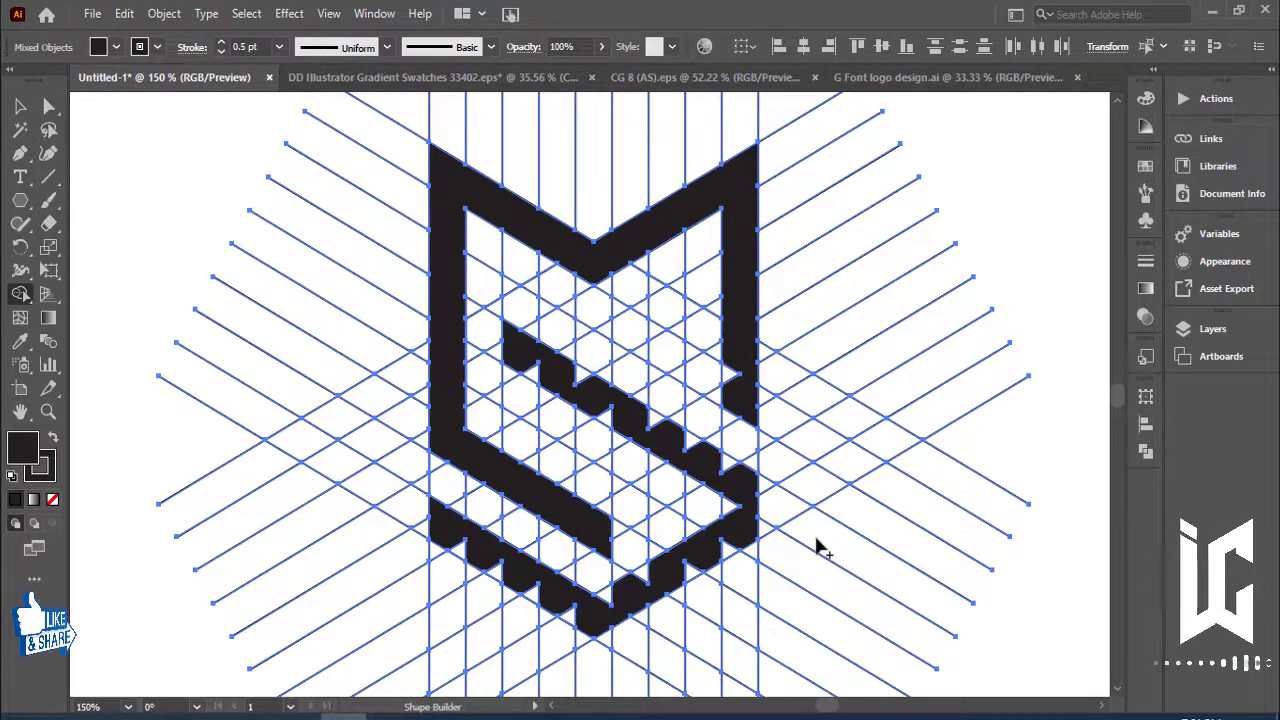
{"action": "left_click_drag", "start_coordinate": [604, 286], "coordinate": [684, 334]}
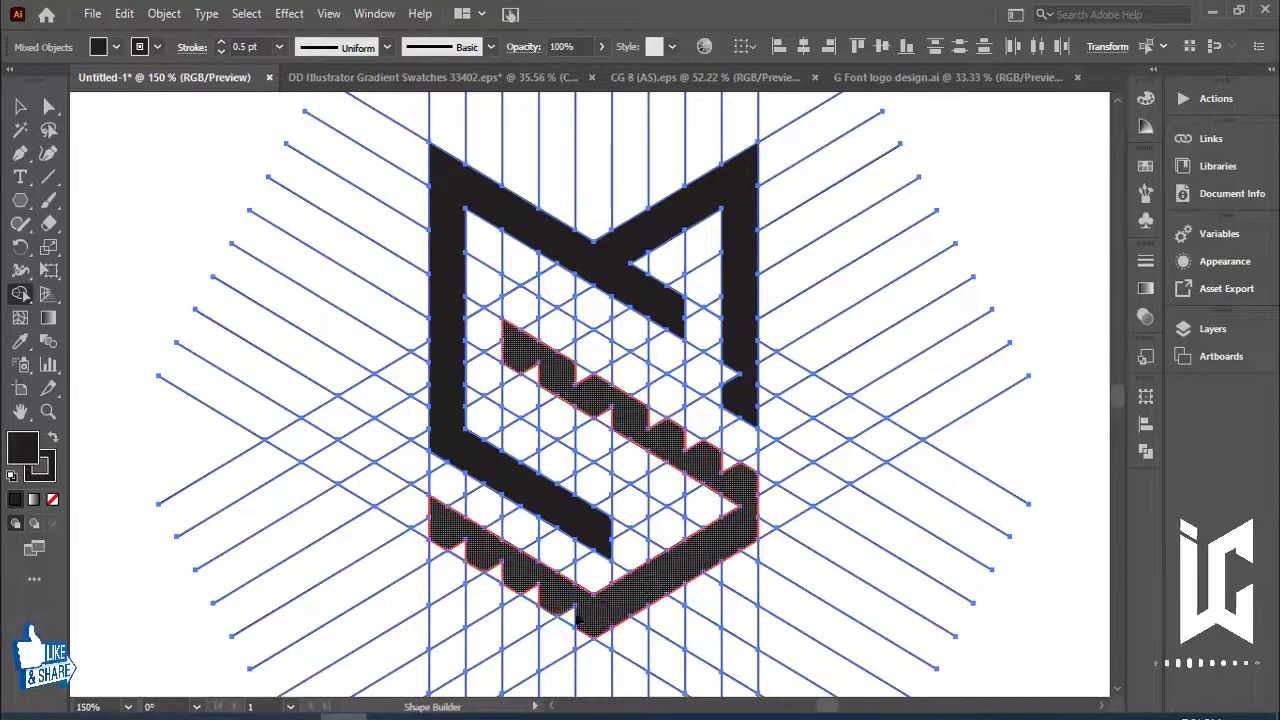
{"action": "left_click", "coordinate": [462, 550]}
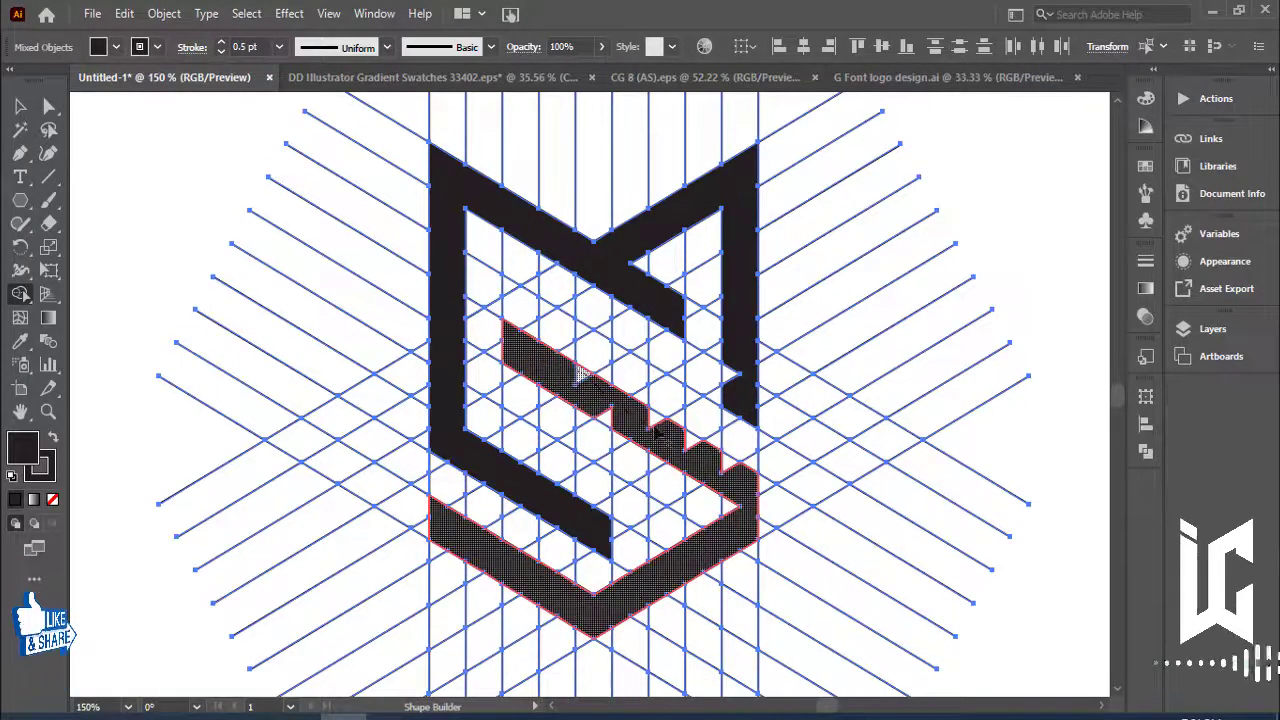
{"action": "left_click_drag", "start_coordinate": [655, 460], "coordinate": [645, 445]}
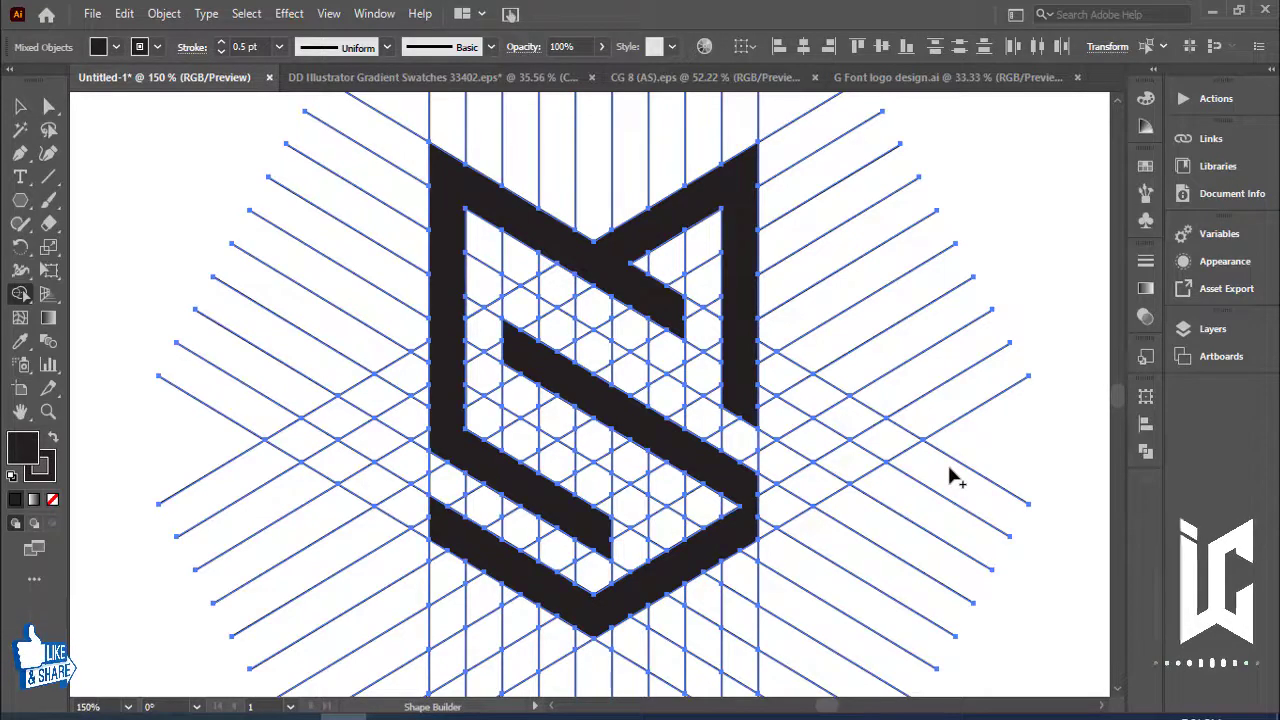
Step: Zoom in on the lower S and merge its zigzag cells into one shape
{"action": "key", "text": "ctrl"}
{"action": "key", "text": "ctrl+equal"}
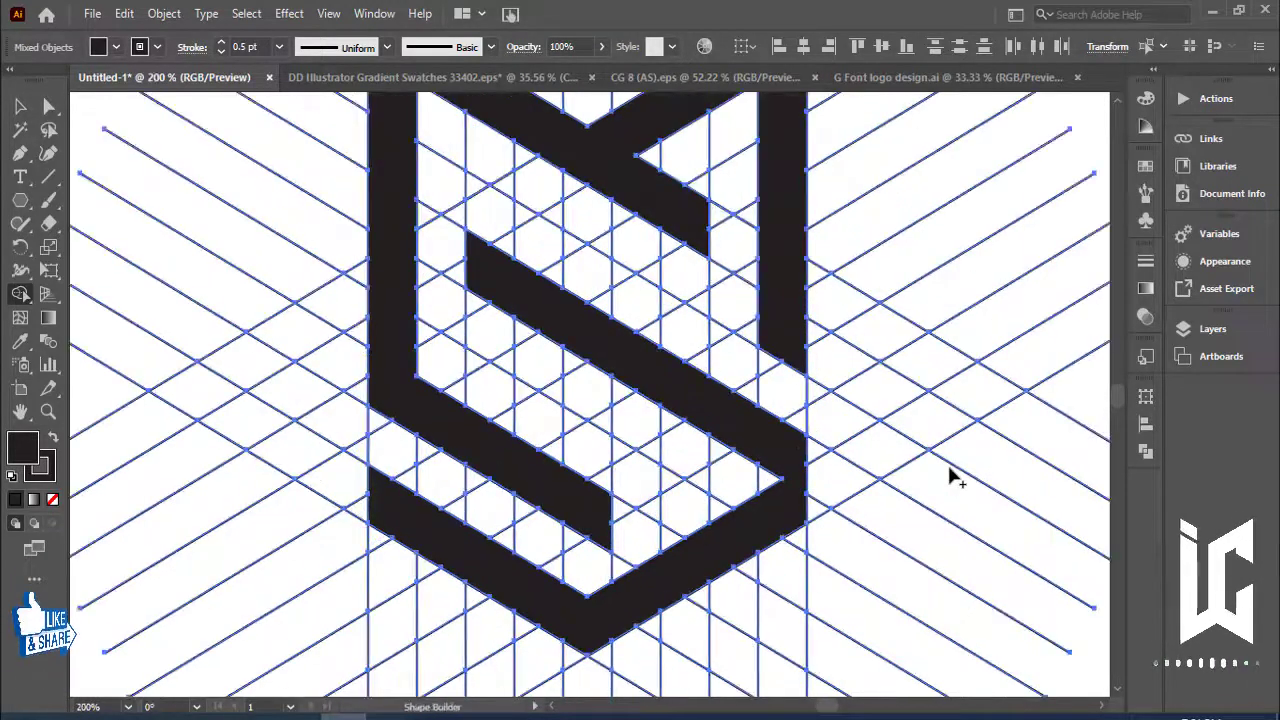
{"action": "mouse_move", "coordinate": [659, 434]}
{"action": "left_mouse_down"}
{"action": "mouse_move", "coordinate": [782, 524]}
{"action": "mouse_move", "coordinate": [768, 423]}
{"action": "left_mouse_up"}
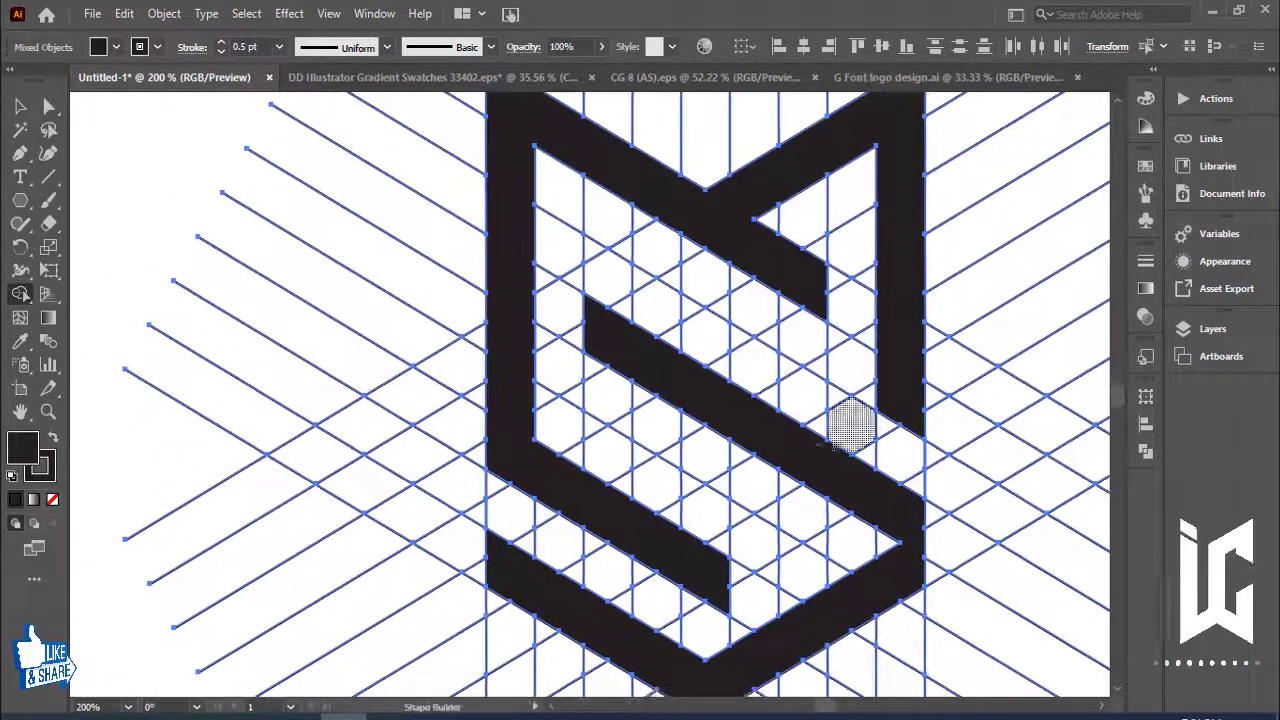
{"action": "mouse_move", "coordinate": [836, 459]}
{"action": "left_mouse_down"}
{"action": "mouse_move", "coordinate": [831, 438]}
{"action": "mouse_move", "coordinate": [802, 476]}
{"action": "left_mouse_up"}
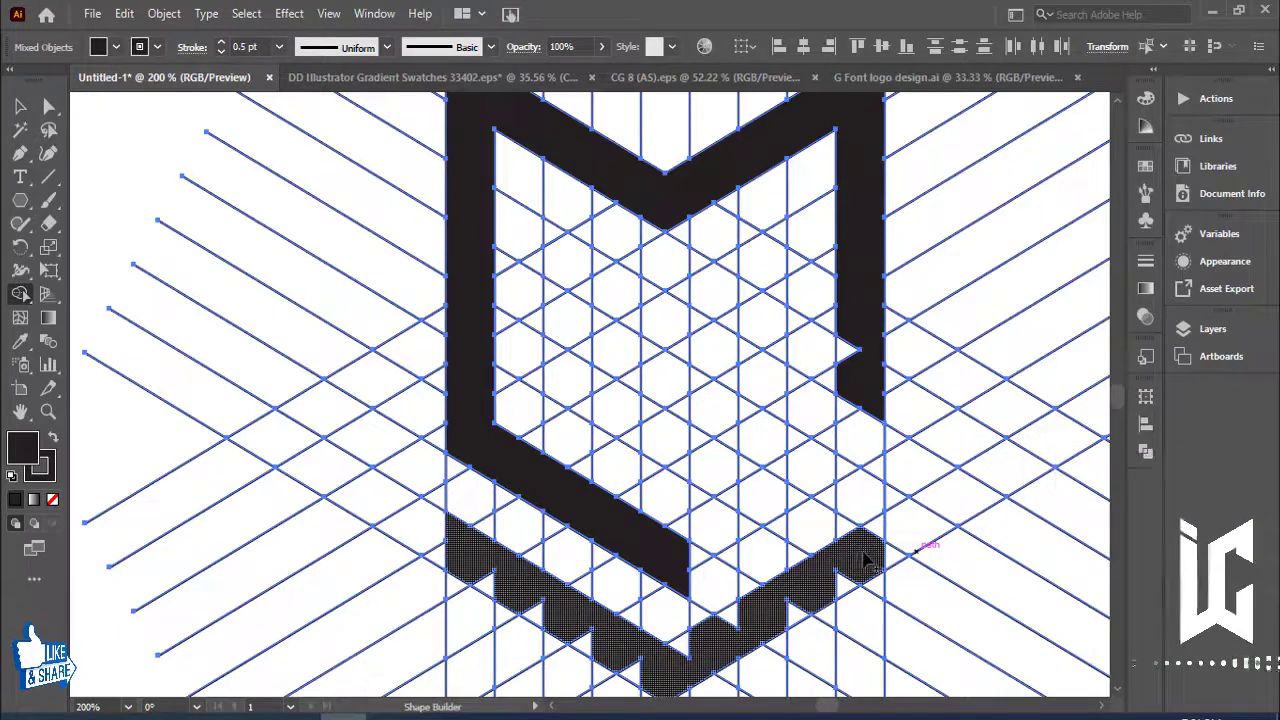
{"action": "mouse_move", "coordinate": [858, 550]}
{"action": "left_mouse_down"}
{"action": "mouse_move", "coordinate": [556, 352]}
{"action": "mouse_move", "coordinate": [829, 480]}
{"action": "mouse_move", "coordinate": [850, 362]}
{"action": "left_mouse_up"}
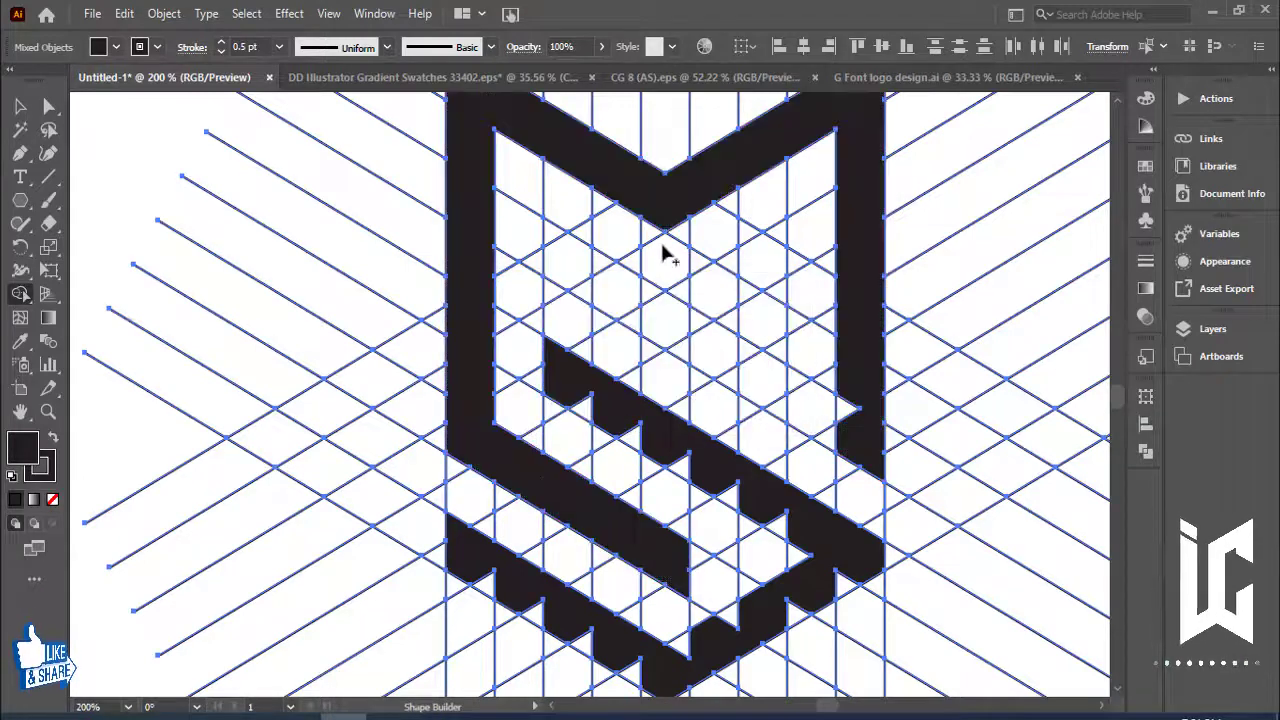
Step: Merge the S's diagonal arm, zigzag lower part and triangular notch into solid shapes
{"action": "left_click_drag", "start_coordinate": [665, 210], "coordinate": [779, 295]}
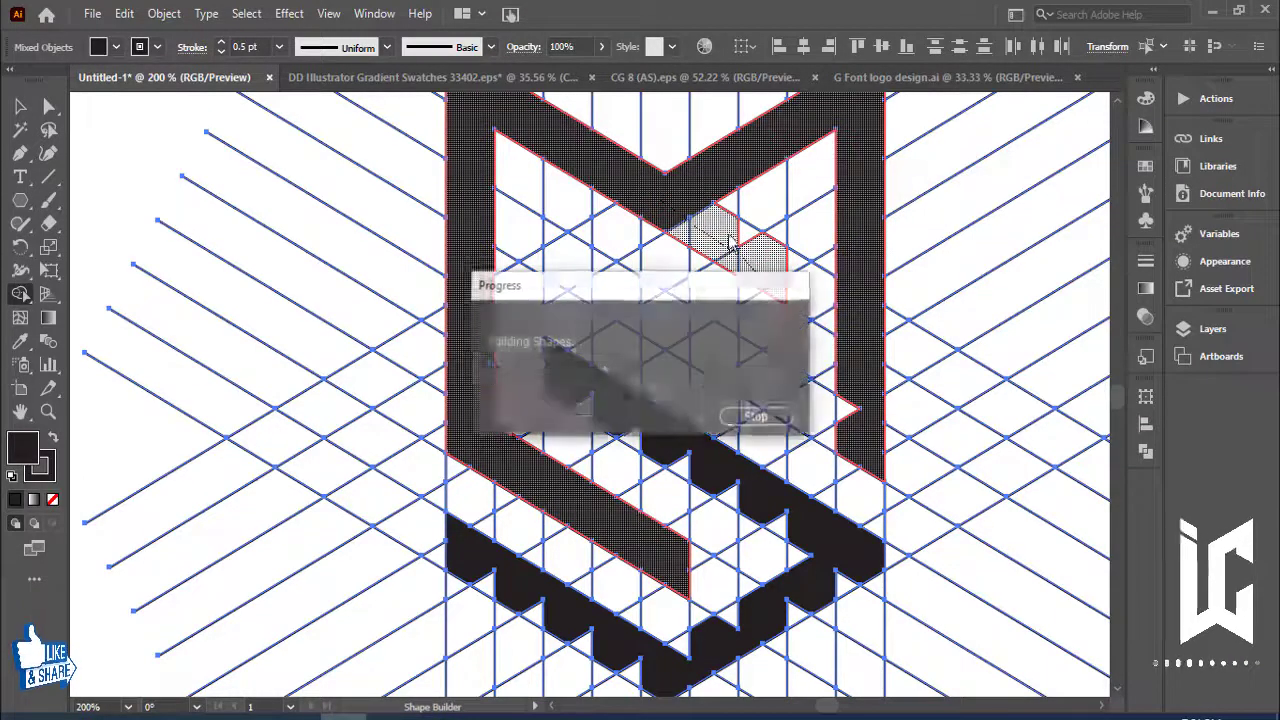
{"action": "scroll", "coordinate": [757, 434], "scroll_direction": "down", "scroll_amount": 3}
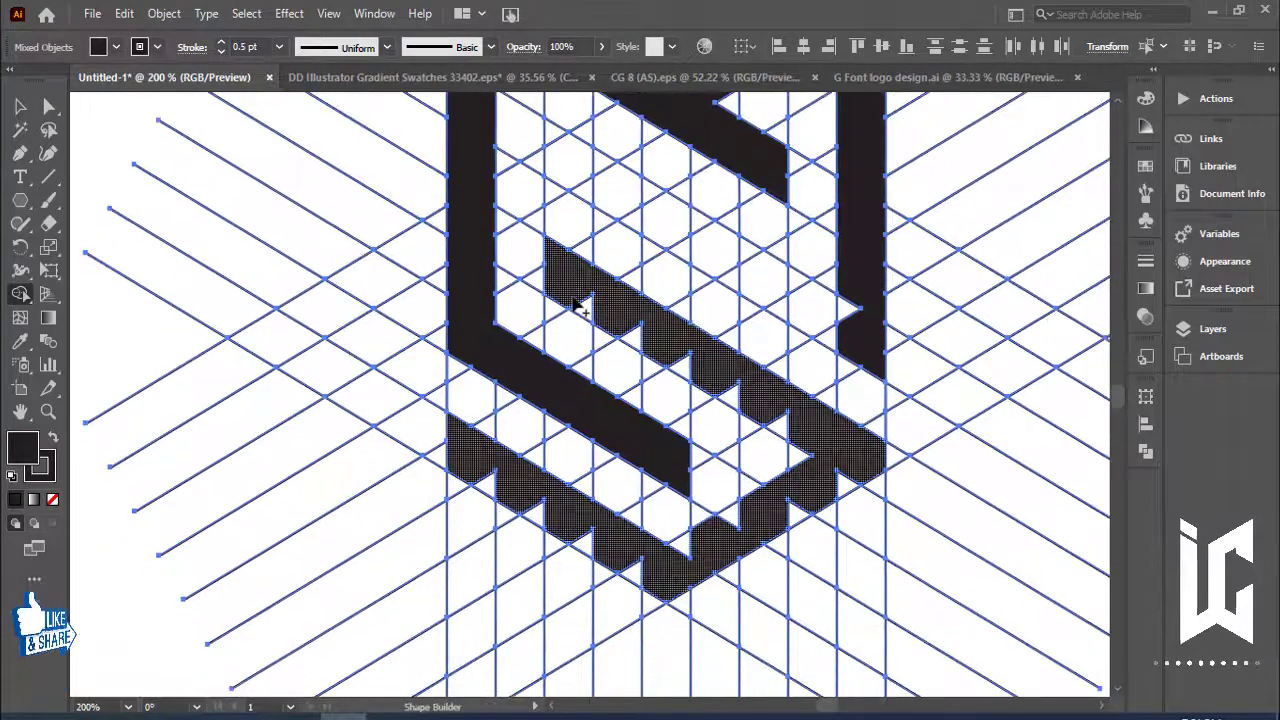
{"action": "left_click_drag", "start_coordinate": [788, 425], "coordinate": [800, 440]}
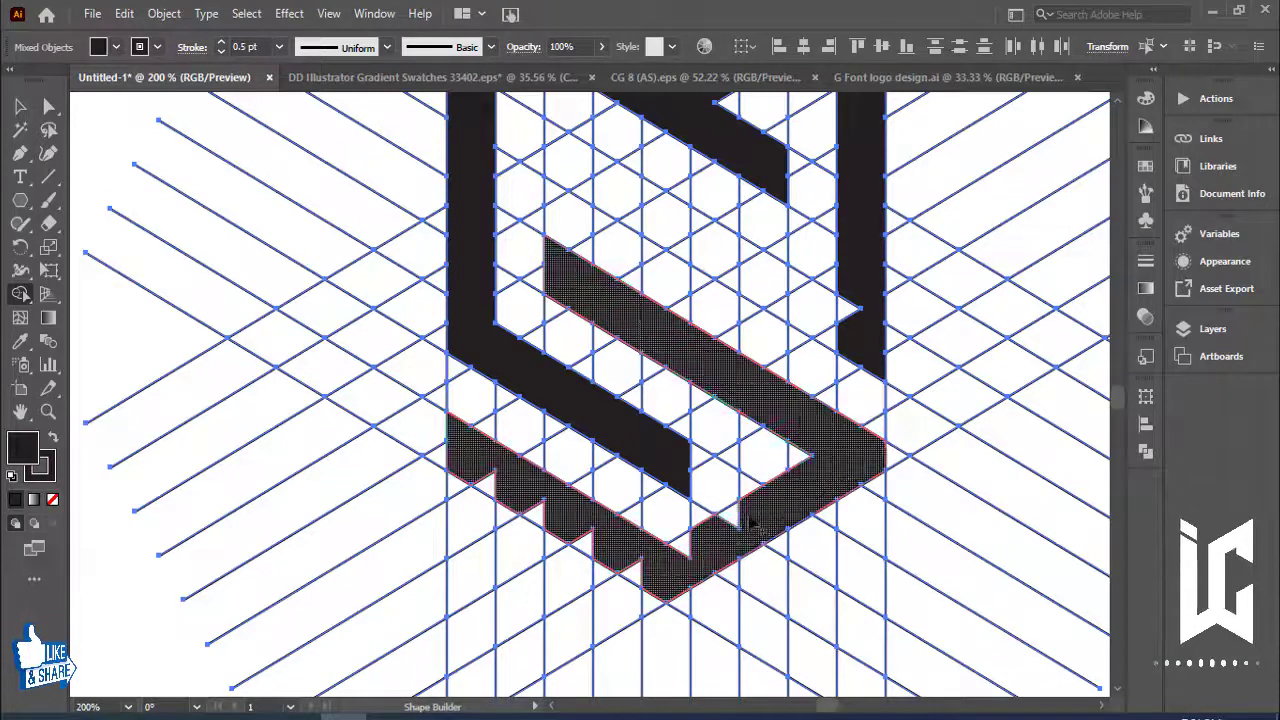
{"action": "left_click", "coordinate": [673, 562]}
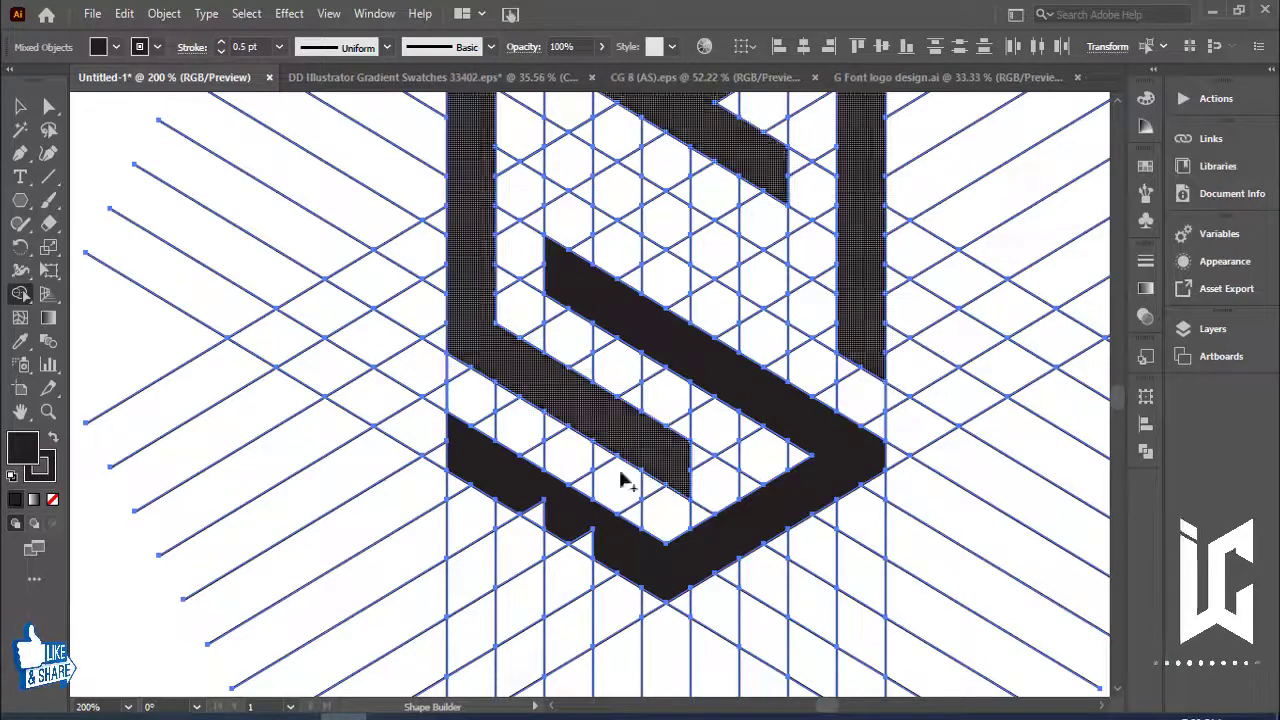
{"action": "mouse_move", "coordinate": [779, 382]}
{"action": "left_mouse_down"}
{"action": "mouse_move", "coordinate": [794, 582]}
{"action": "mouse_move", "coordinate": [814, 391]}
{"action": "left_mouse_up"}
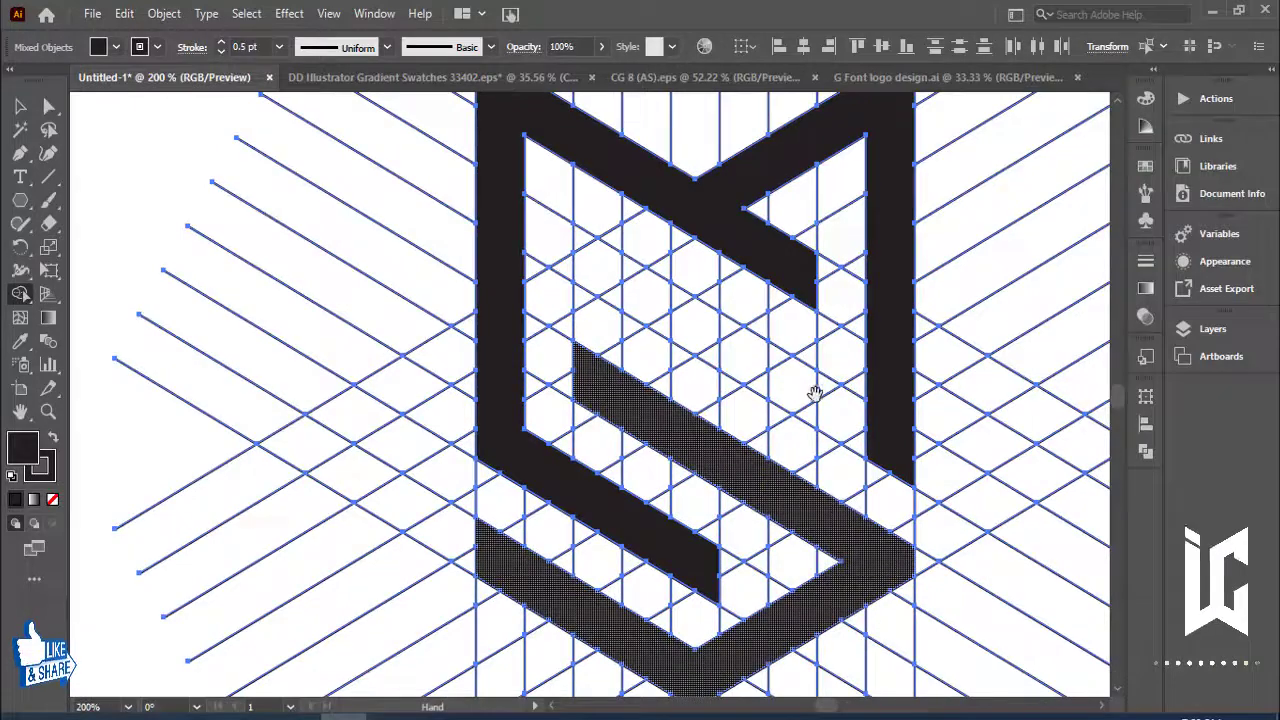
{"action": "left_click", "coordinate": [614, 367]}
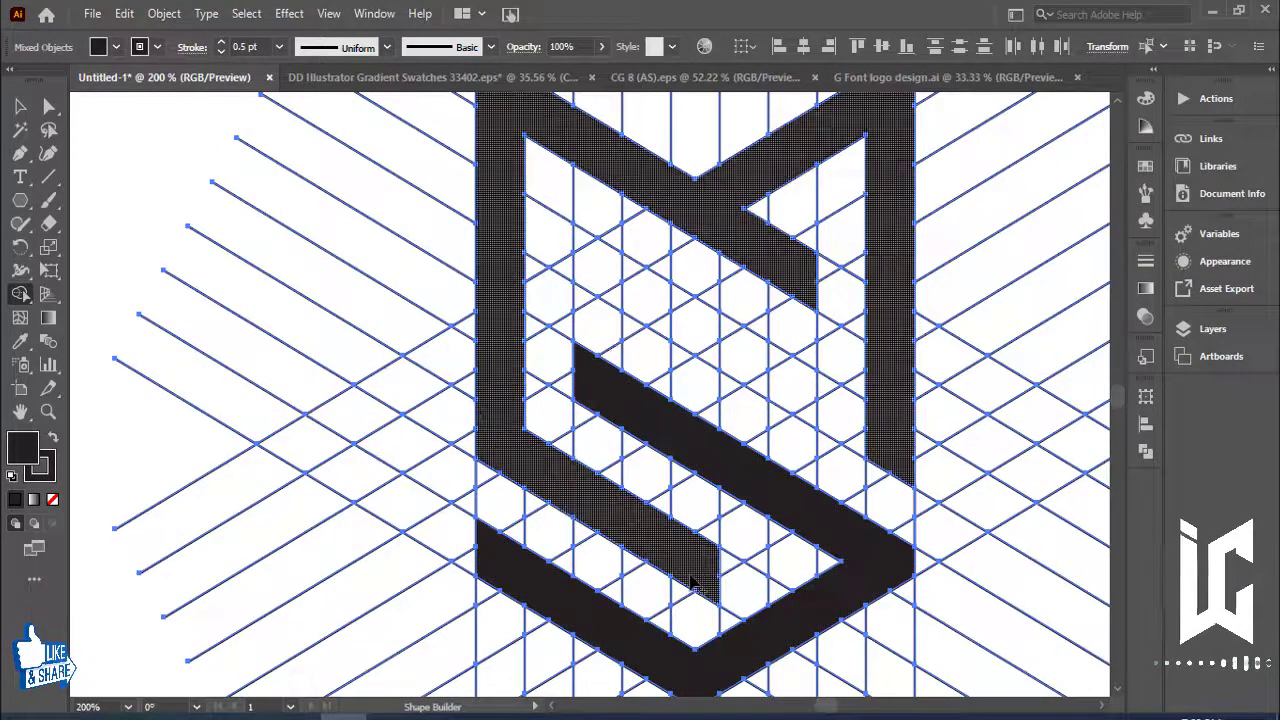
{"action": "key", "text": "ctrl+minus"}
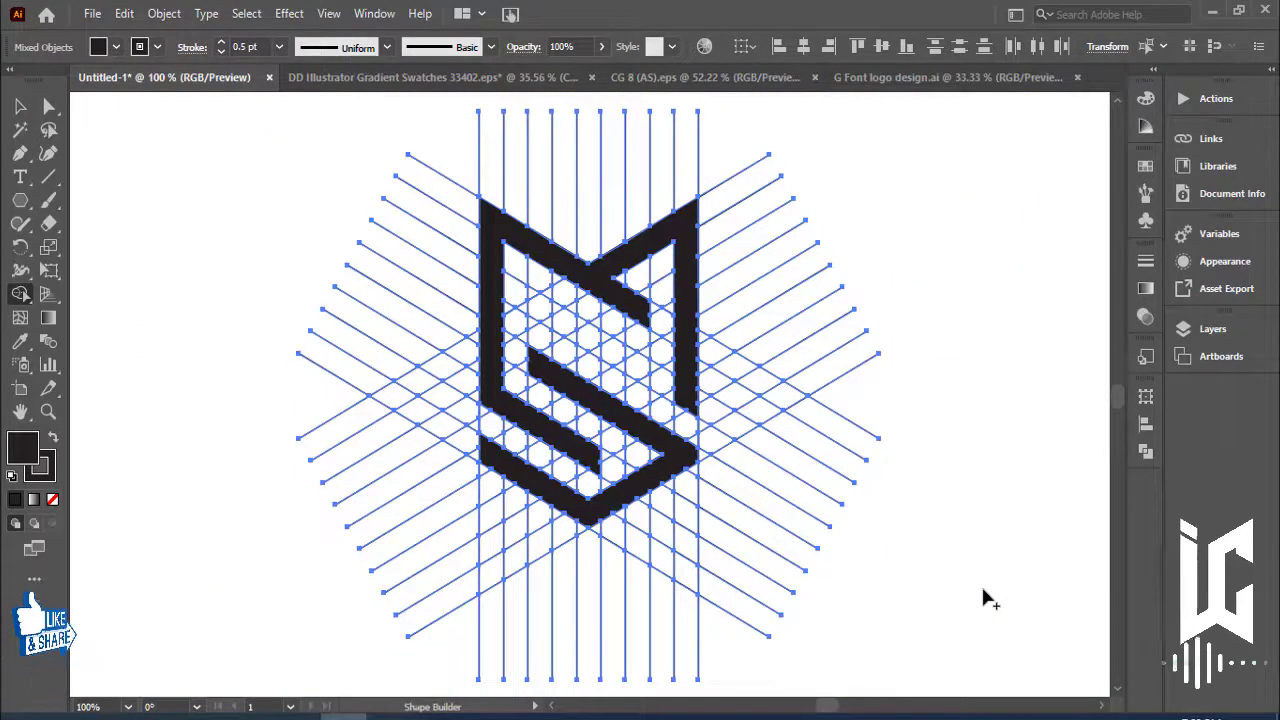
Step: Zoom out to reveal the title and browse Save As to Desktop > FOX > LOGO 2
{"action": "key", "text": "ctrl+minus"}
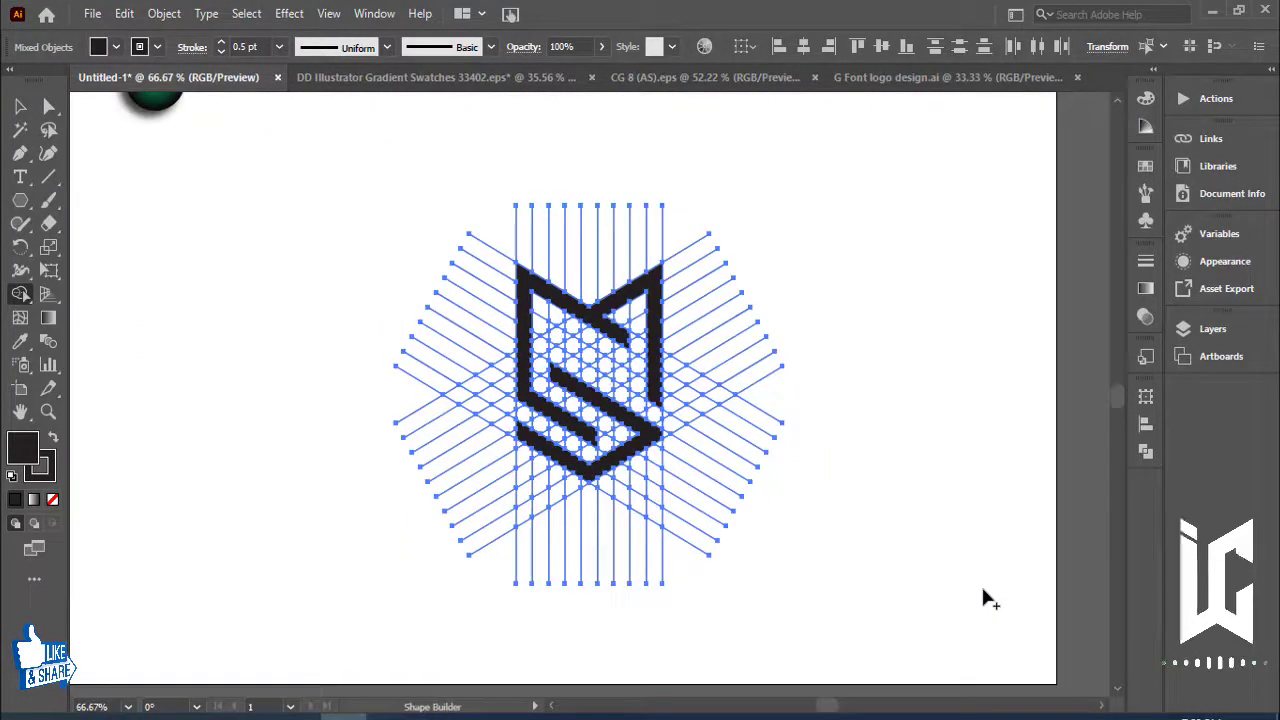
{"action": "mouse_move", "coordinate": [823, 583]}
{"action": "left_mouse_down"}
{"action": "mouse_move", "coordinate": [779, 529]}
{"action": "mouse_move", "coordinate": [694, 499]}
{"action": "left_mouse_up"}
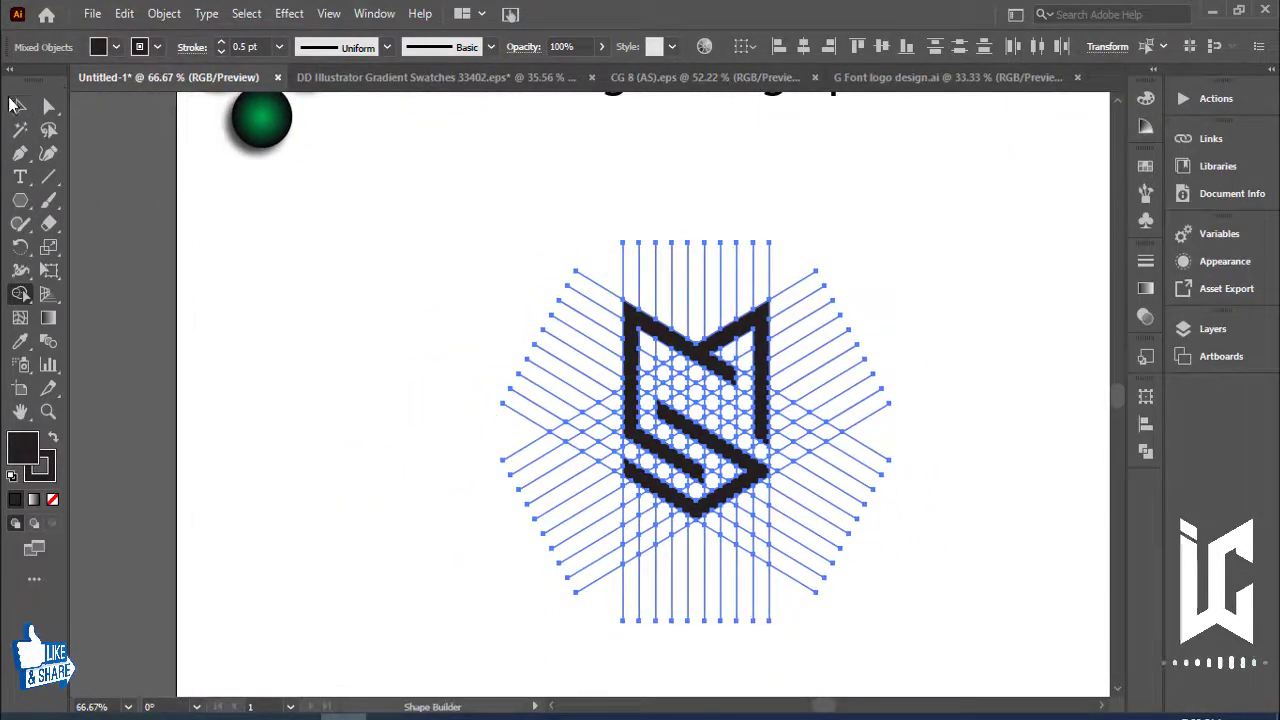
{"action": "left_click", "coordinate": [19, 105]}
{"action": "left_click", "coordinate": [92, 13]}
{"action": "left_click", "coordinate": [130, 215]}
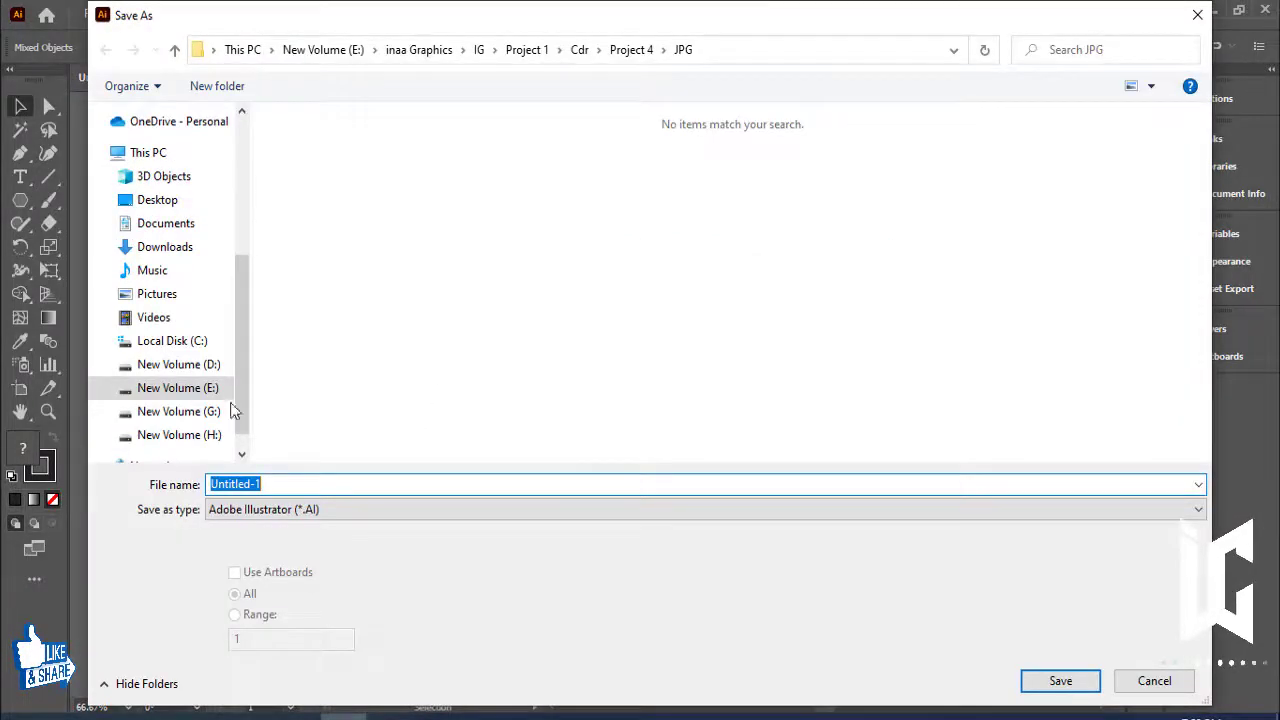
{"action": "left_click", "coordinate": [205, 390]}
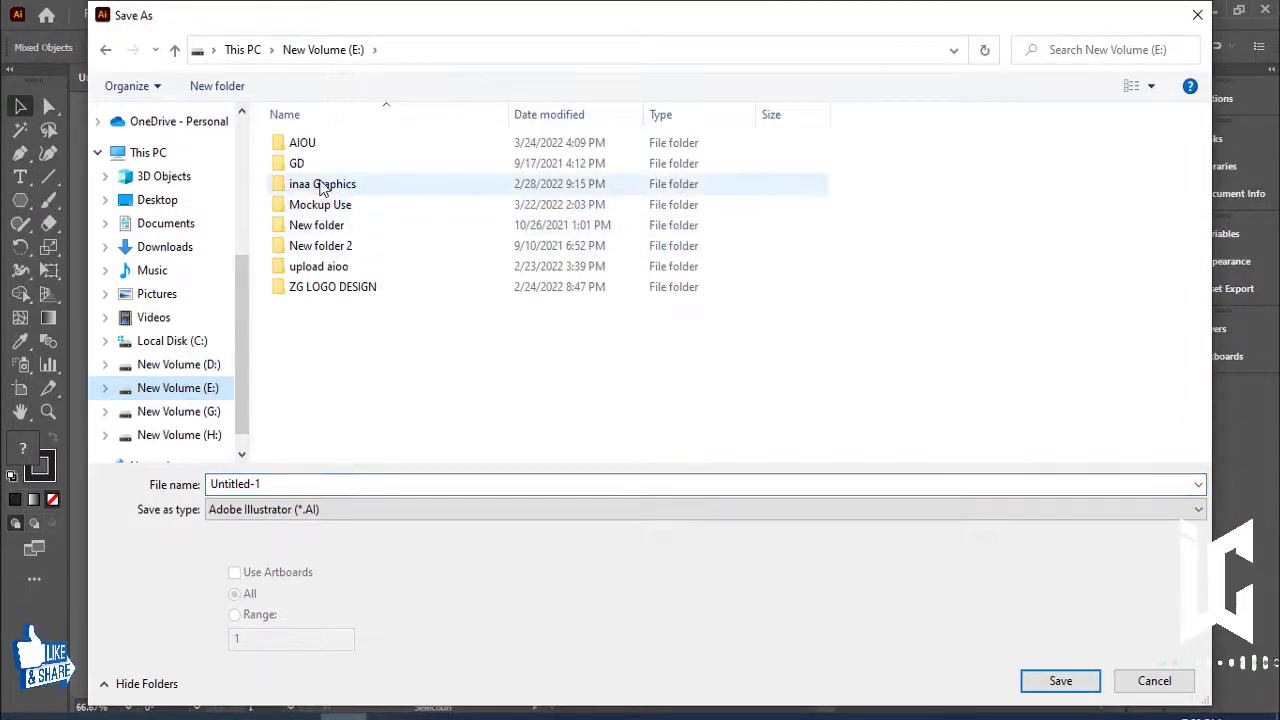
{"action": "left_click", "coordinate": [162, 201]}
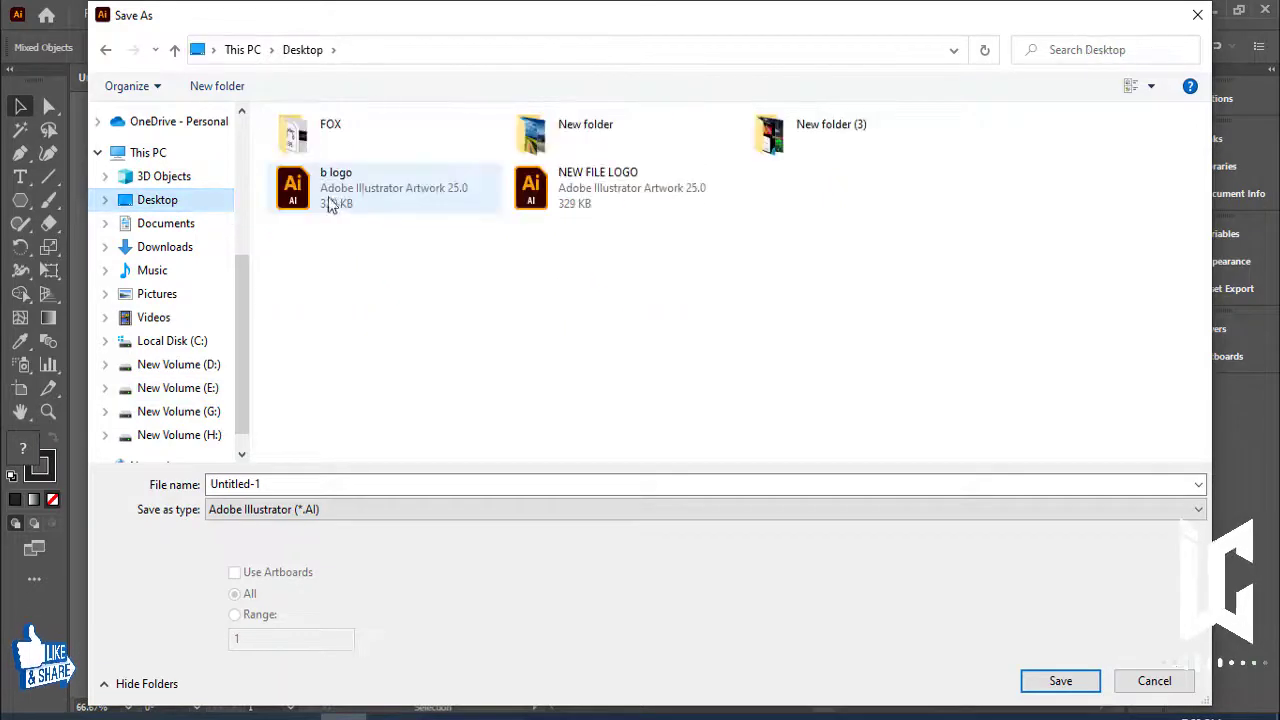
{"action": "double_click", "coordinate": [356, 145]}
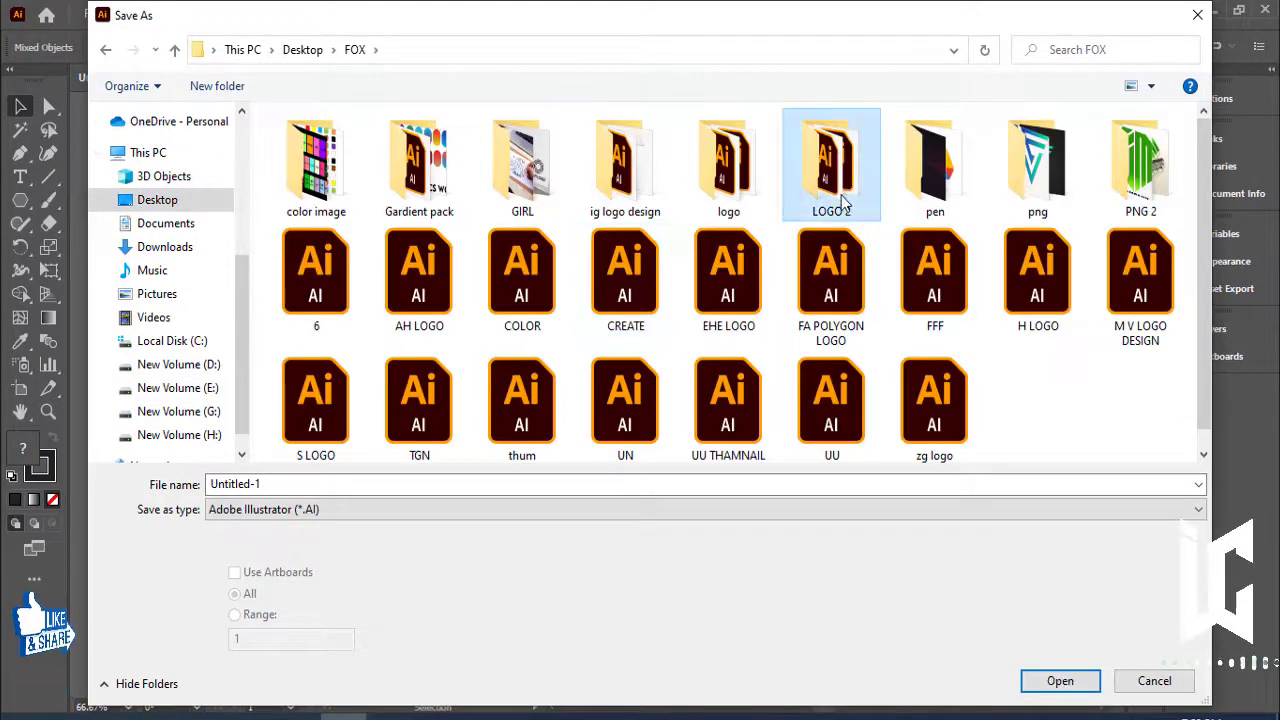
{"action": "double_click", "coordinate": [830, 160]}
Step: Name the file M+S and save it as m+s.ai with default Illustrator options
{"action": "left_click", "coordinate": [336, 484]}
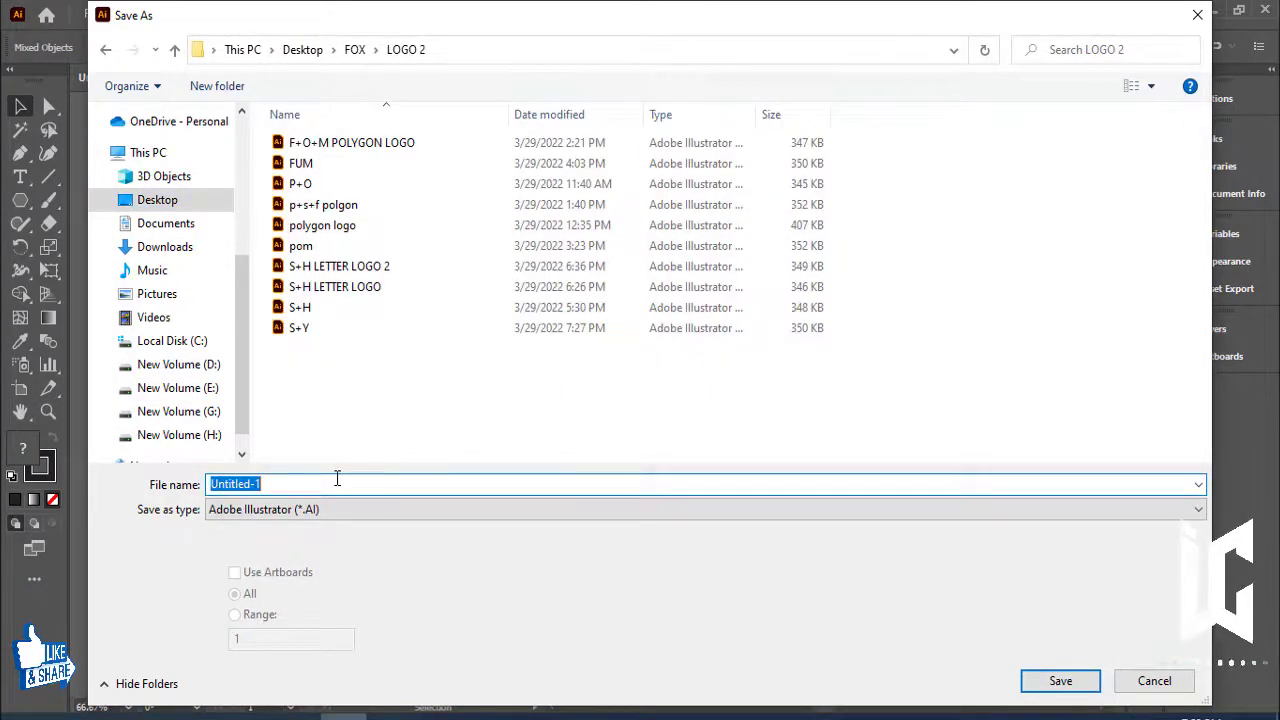
{"action": "type", "text": "M+S"}
{"action": "key", "text": "Return"}
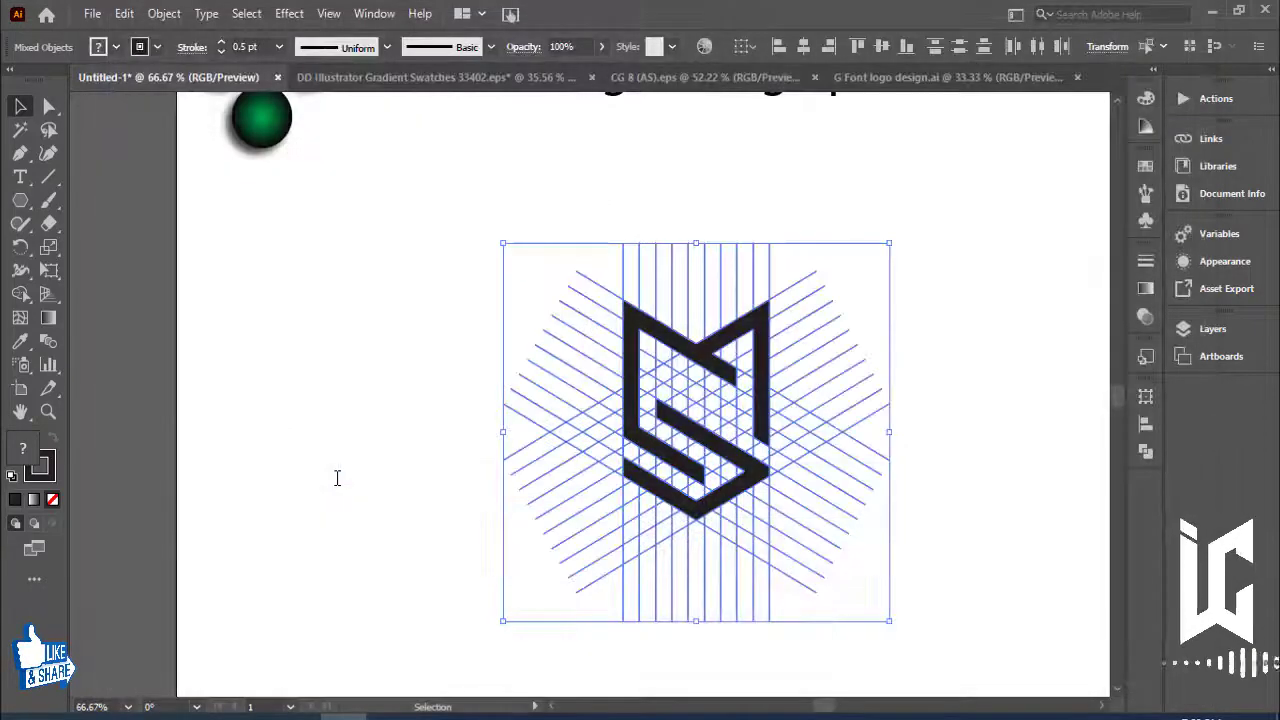
{"action": "left_click", "coordinate": [737, 625]}
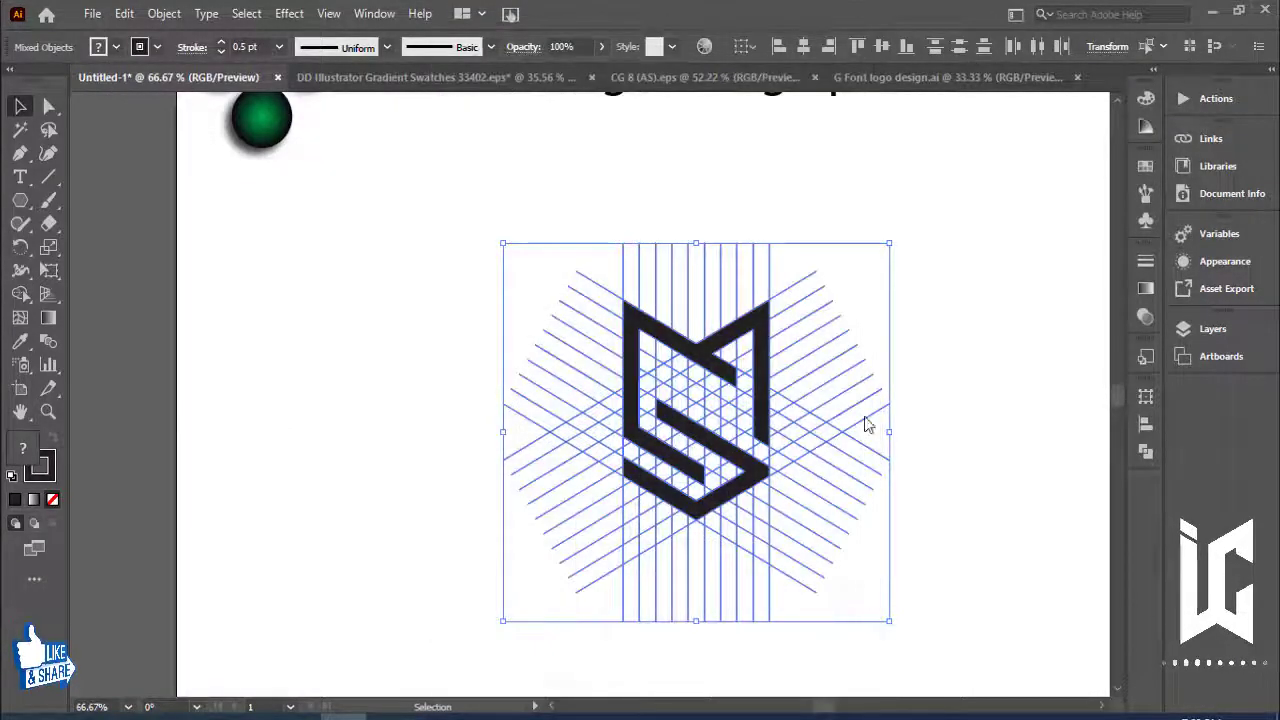
{"action": "left_click", "coordinate": [935, 354]}
Step: Ungroup the construction grid lines and the M+S logo into separate objects
{"action": "left_click", "coordinate": [785, 298]}
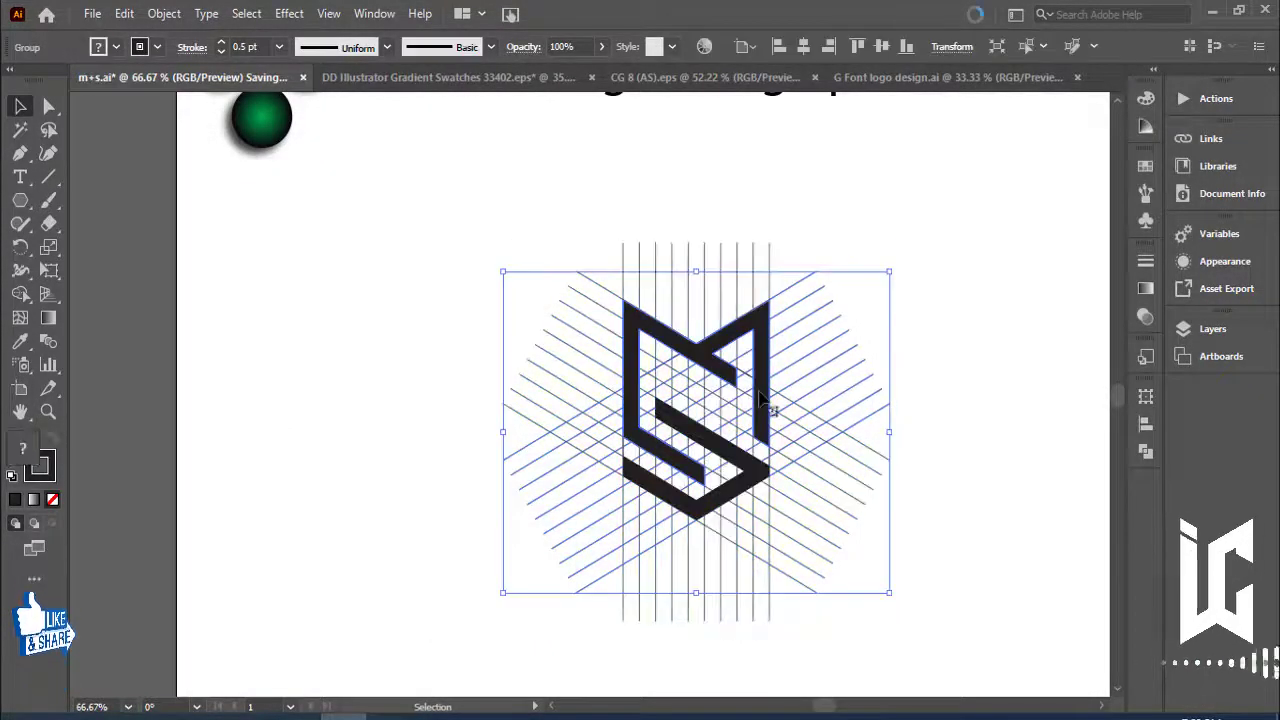
{"action": "right_click", "coordinate": [785, 298]}
{"action": "left_click", "coordinate": [813, 212]}
{"action": "left_click", "coordinate": [1029, 271]}
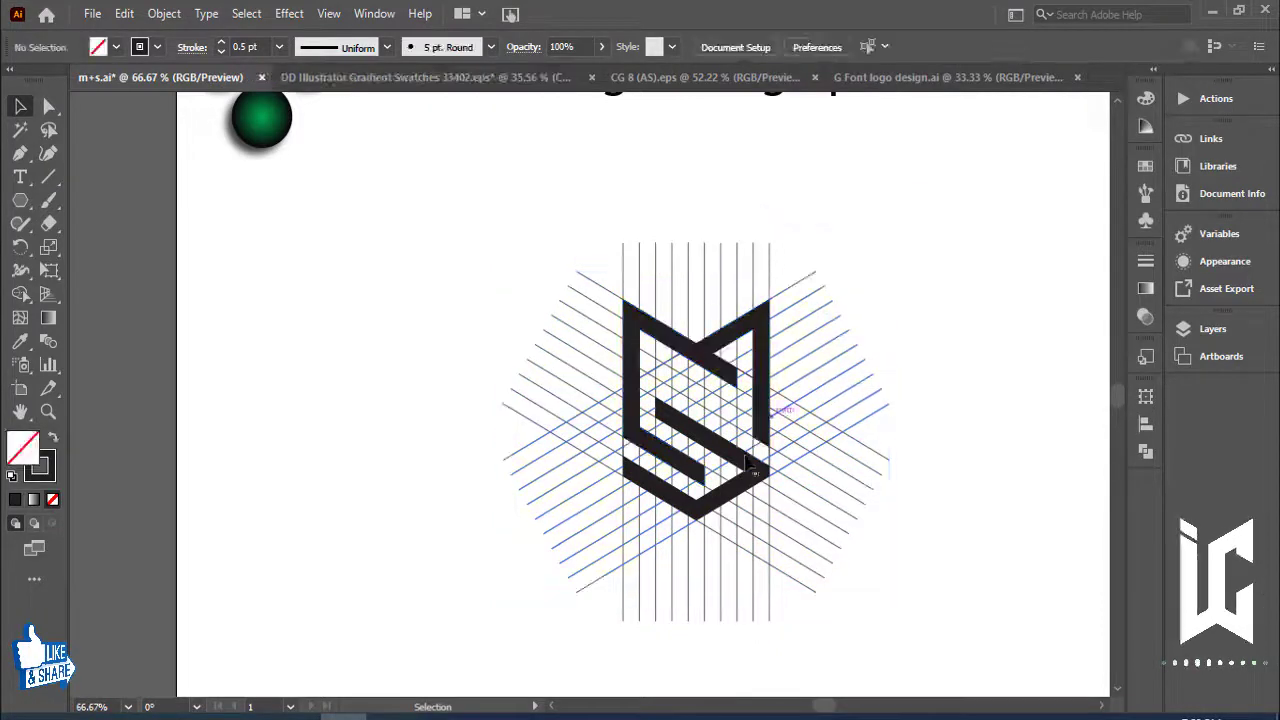
{"action": "left_click", "coordinate": [752, 462]}
{"action": "right_click", "coordinate": [750, 484]}
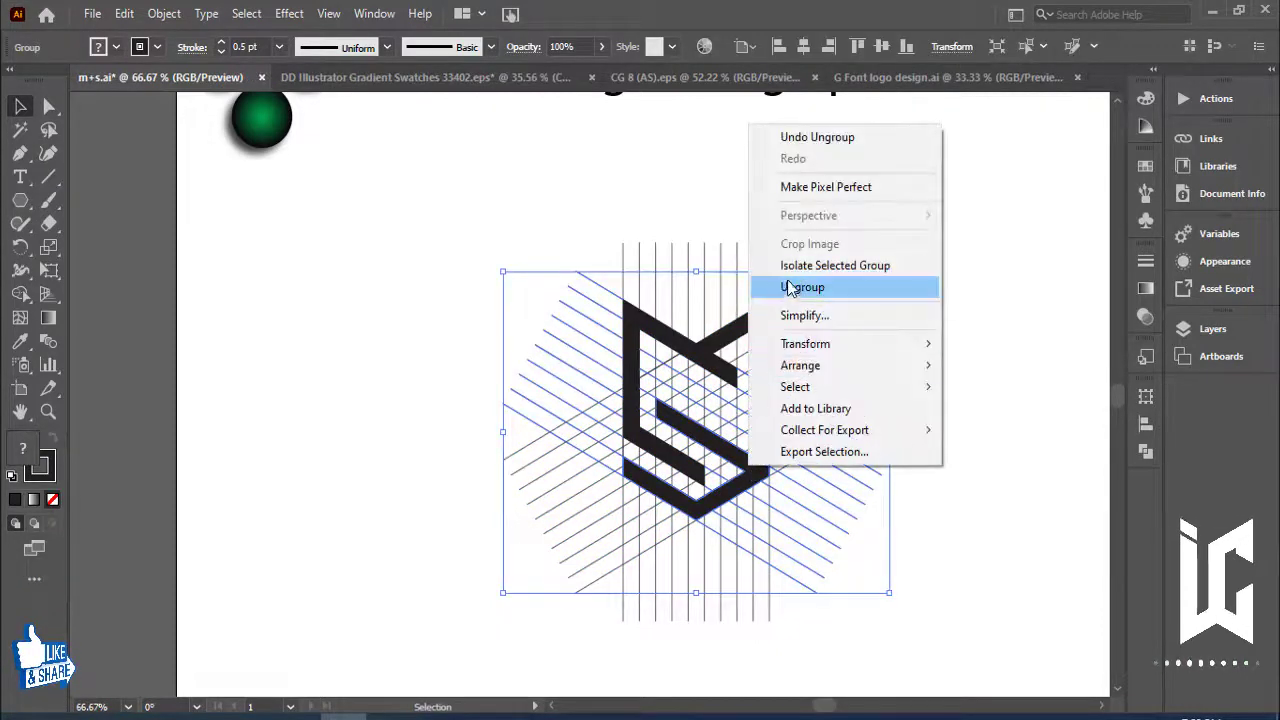
{"action": "left_click", "coordinate": [898, 290]}
{"action": "left_click", "coordinate": [898, 290]}
Step: Move the logo aside and delete the construction grid lines
{"action": "left_click", "coordinate": [760, 476]}
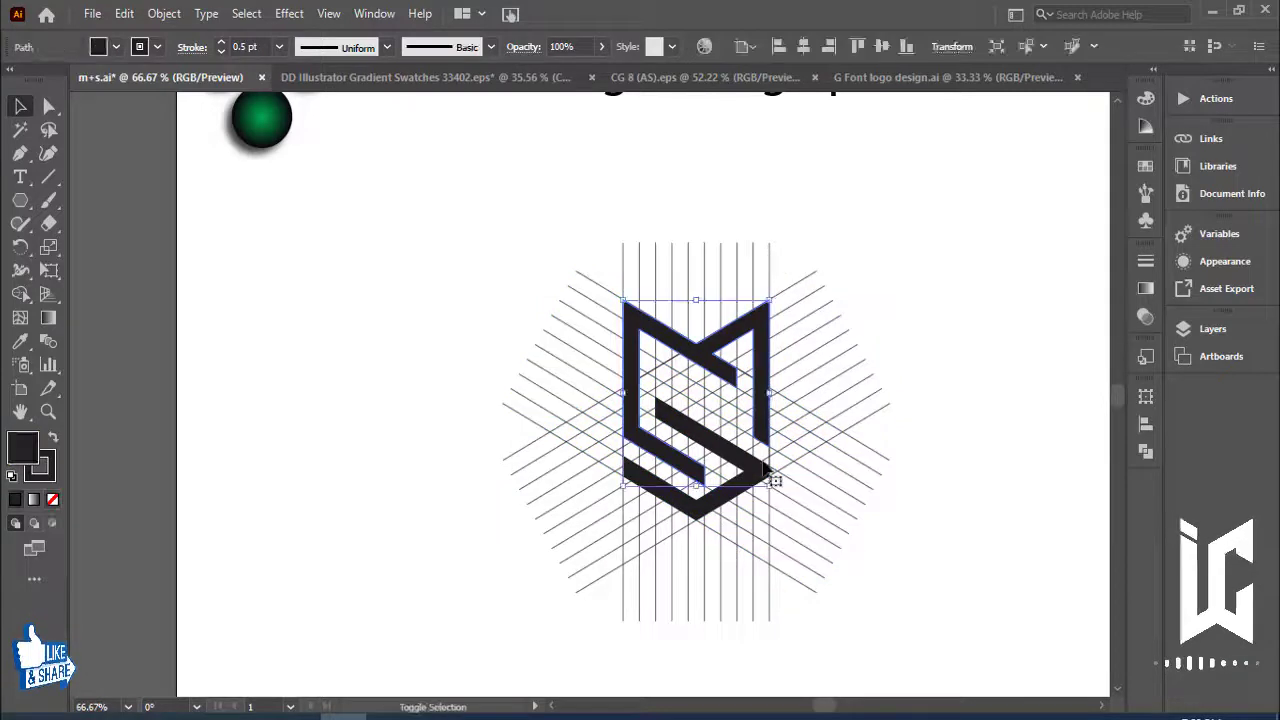
{"action": "left_click_drag", "start_coordinate": [752, 470], "coordinate": [311, 448]}
{"action": "left_click", "coordinate": [487, 273]}
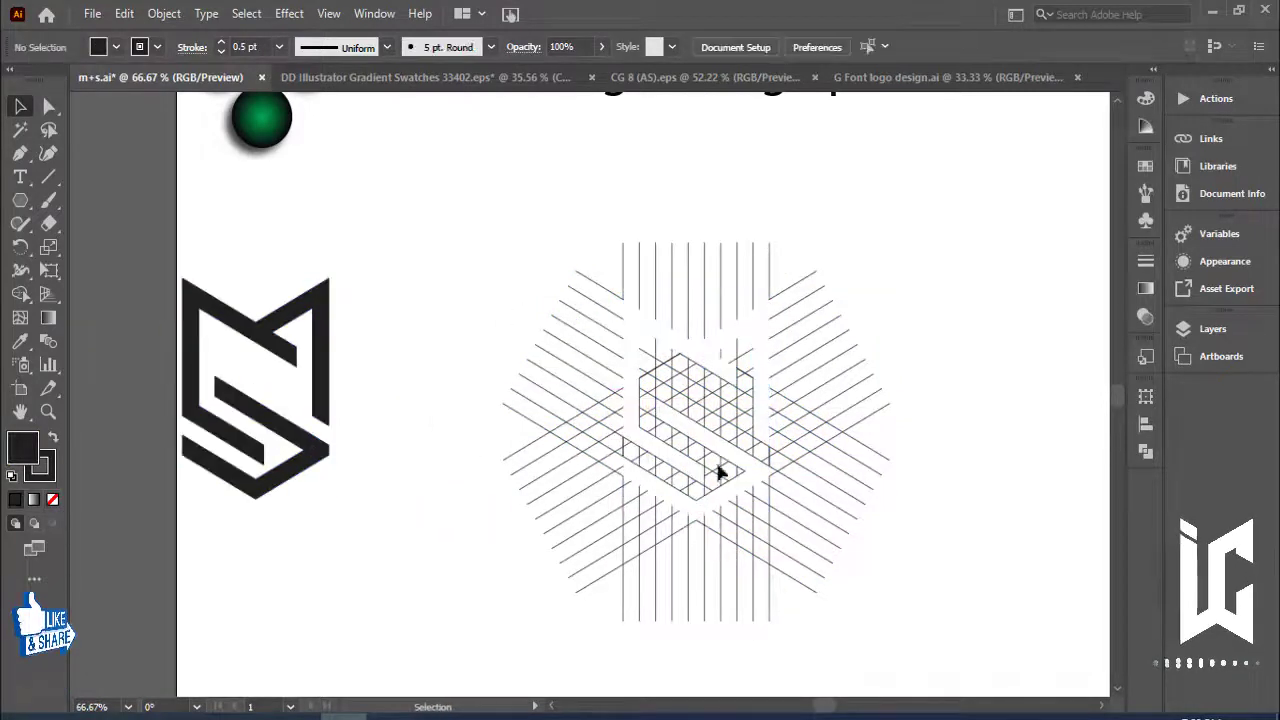
{"action": "left_click", "coordinate": [725, 470]}
{"action": "key", "text": "Delete"}
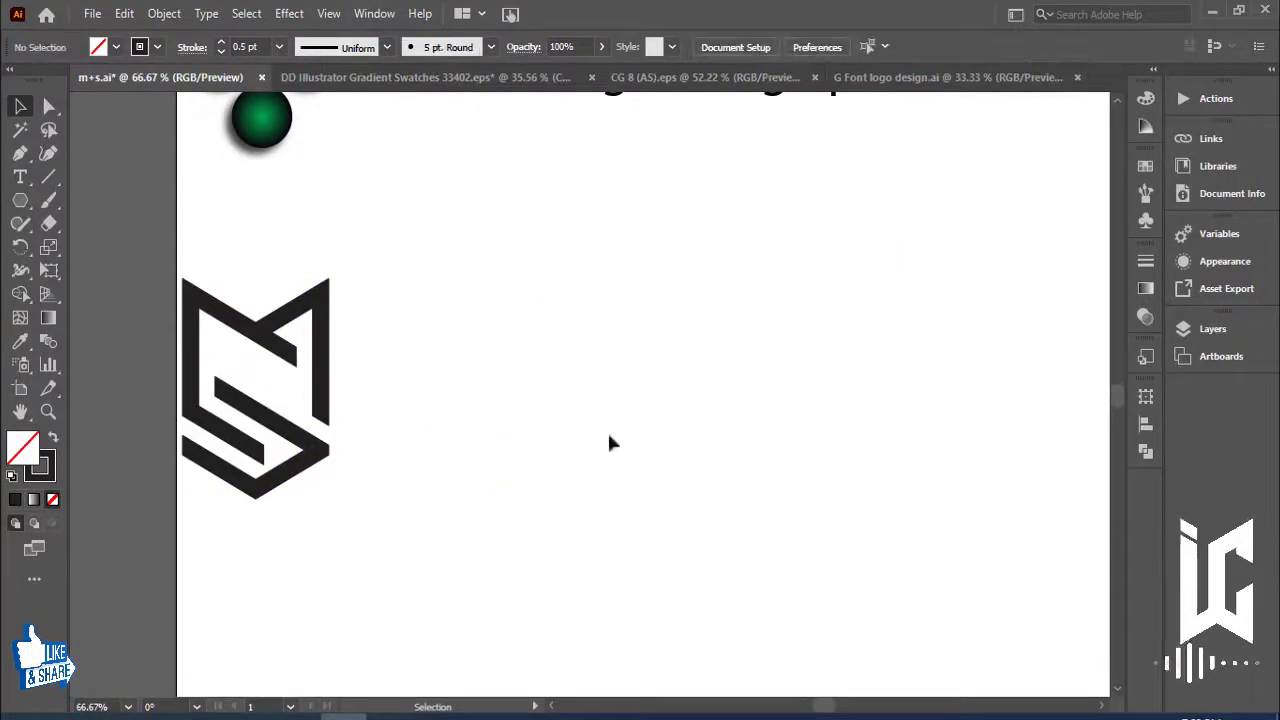
Step: Move the logo back to the artboard centre, scale it up, and view at 100%
{"action": "mouse_move", "coordinate": [212, 484]}
{"action": "left_mouse_down"}
{"action": "mouse_move", "coordinate": [607, 474]}
{"action": "mouse_move", "coordinate": [683, 368]}
{"action": "left_mouse_up"}
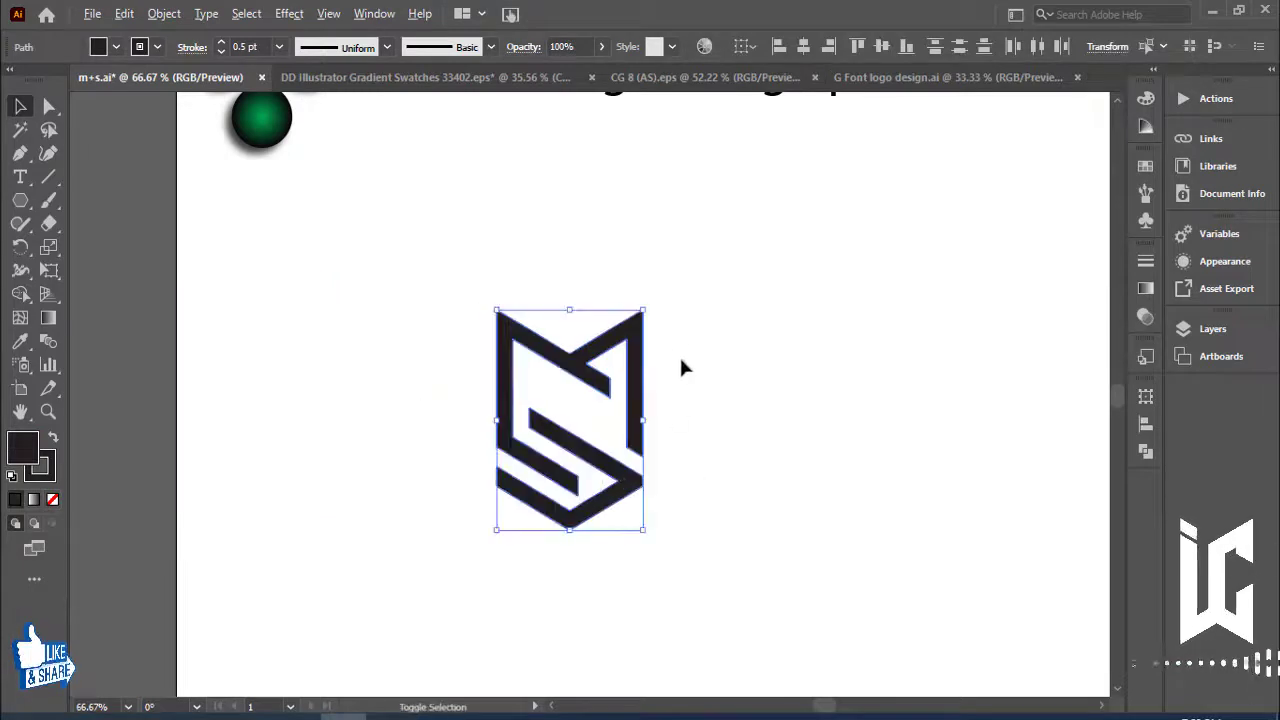
{"action": "mouse_move", "coordinate": [645, 312]}
{"action": "left_mouse_down"}
{"action": "mouse_move", "coordinate": [720, 246]}
{"action": "mouse_move", "coordinate": [689, 234]}
{"action": "left_mouse_up"}
{"action": "left_click", "coordinate": [849, 389]}
{"action": "key", "text": "ctrl+1"}
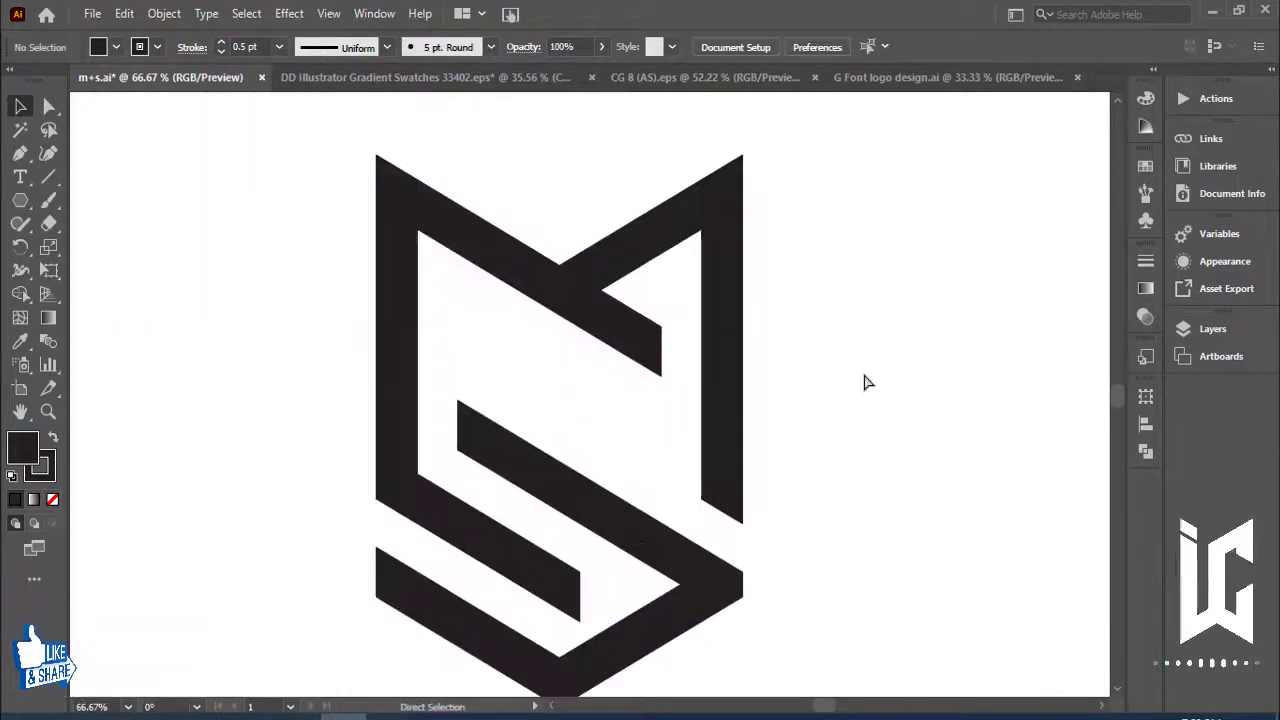
{"action": "left_click_drag", "start_coordinate": [914, 470], "coordinate": [933, 428]}
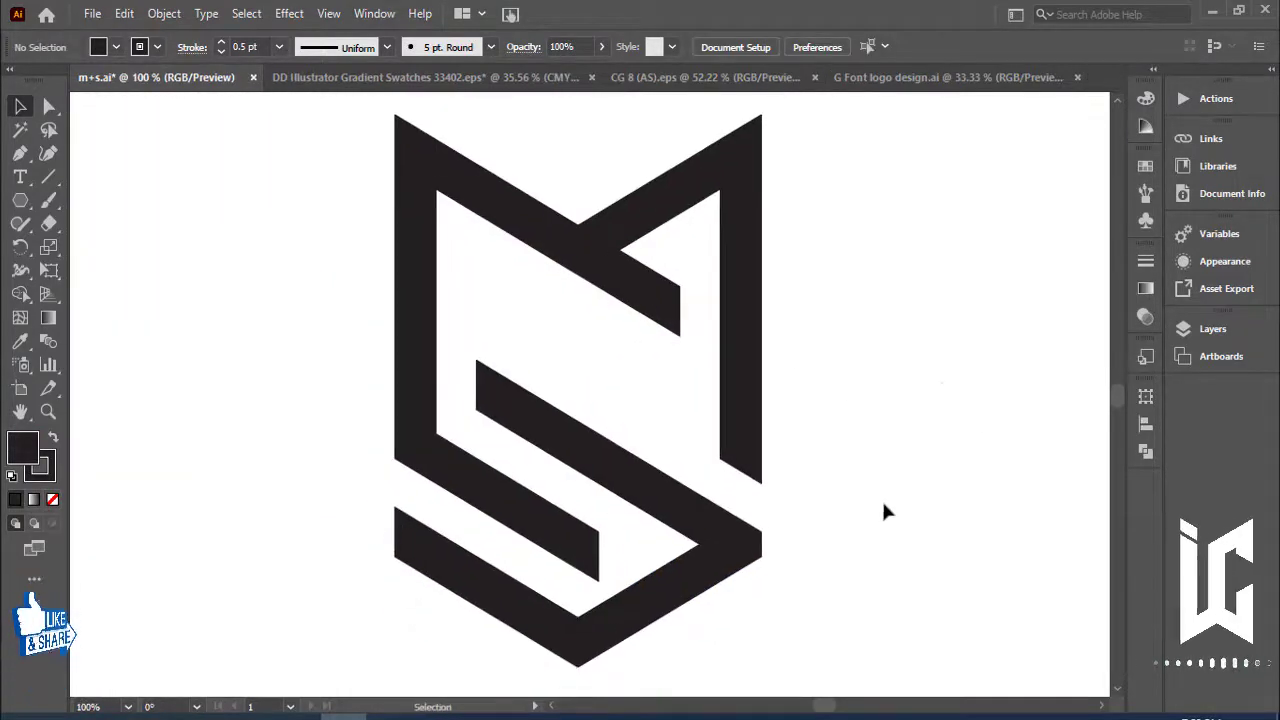
Step: Set the M+S logo's stroke weight to 4 pt
{"action": "left_click", "coordinate": [473, 557]}
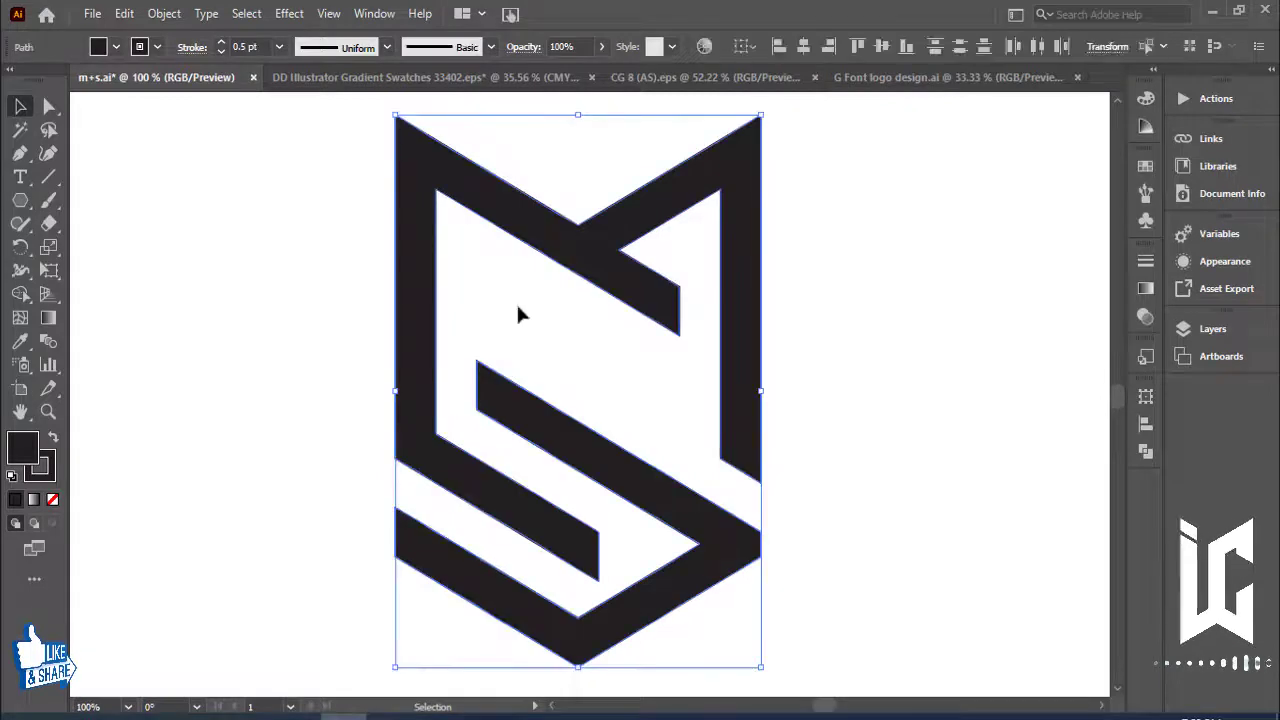
{"action": "left_click", "coordinate": [260, 46]}
{"action": "type", "text": "1"}
{"action": "key", "text": "Return"}
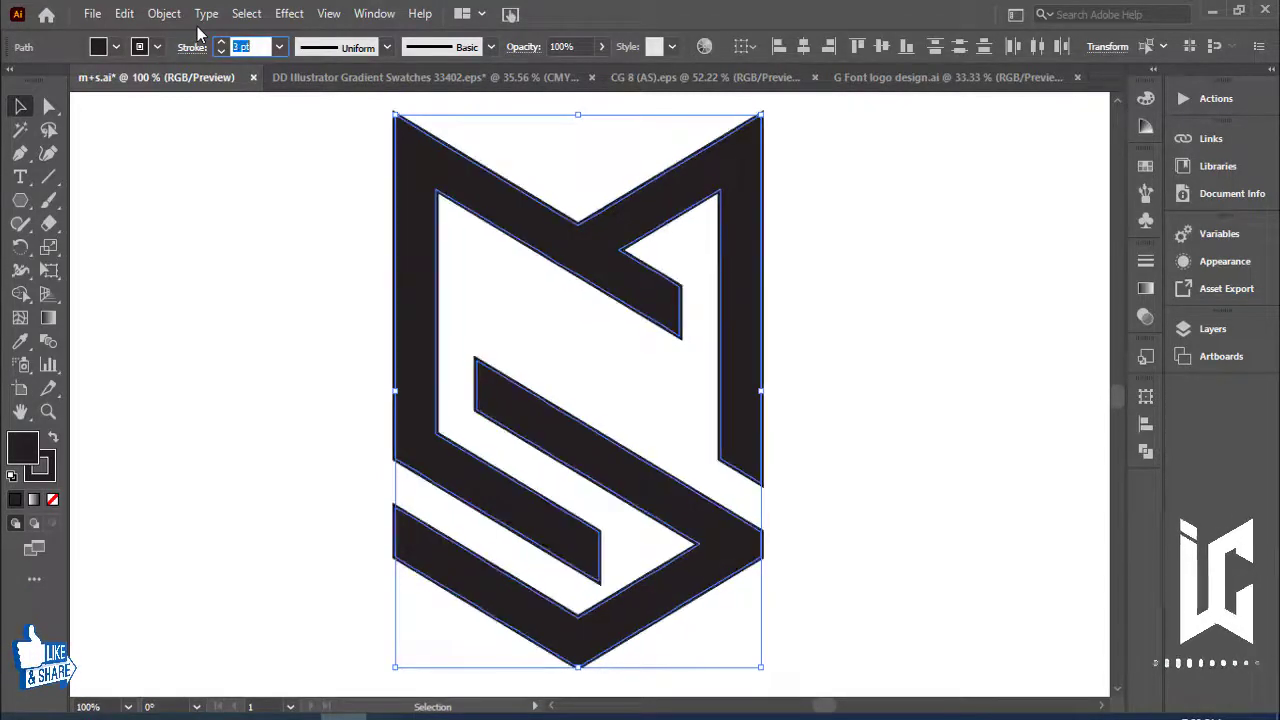
{"action": "key", "text": "Up"}
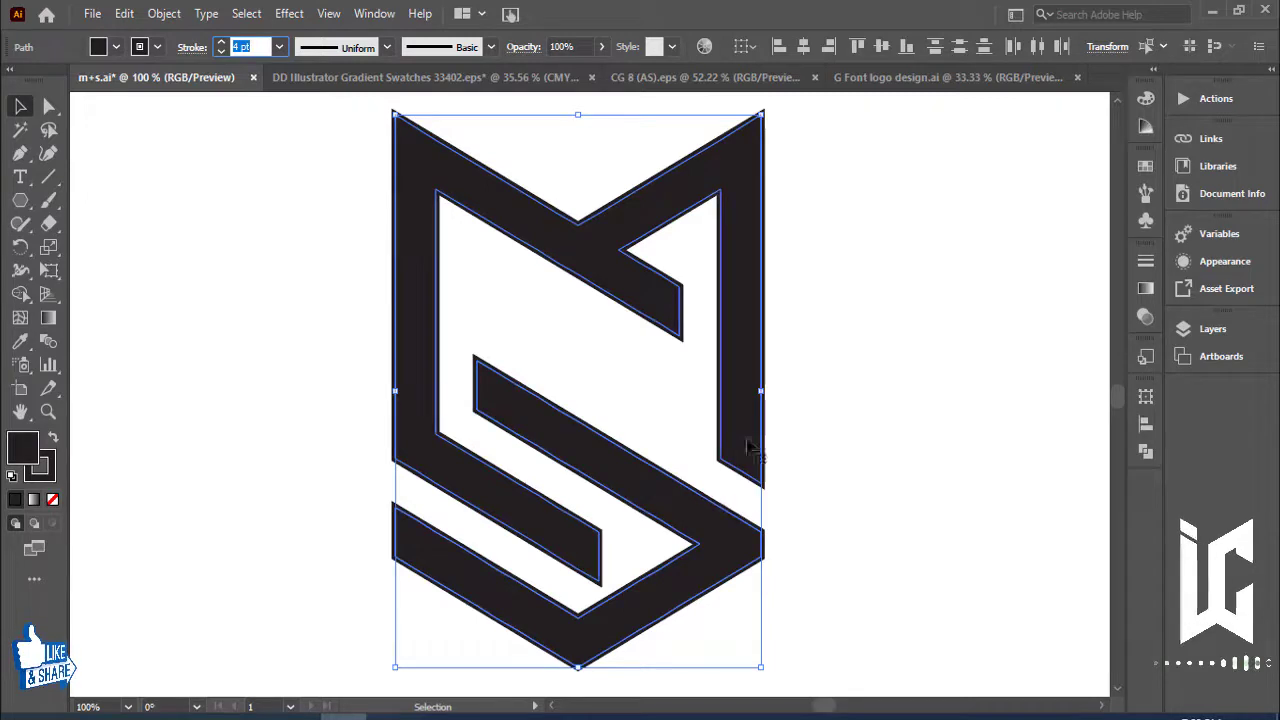
Step: Expand the logo's fill and stroke, then unite the pieces with Pathfinder into one shape
{"action": "left_click", "coordinate": [164, 13]}
{"action": "left_click", "coordinate": [322, 237]}
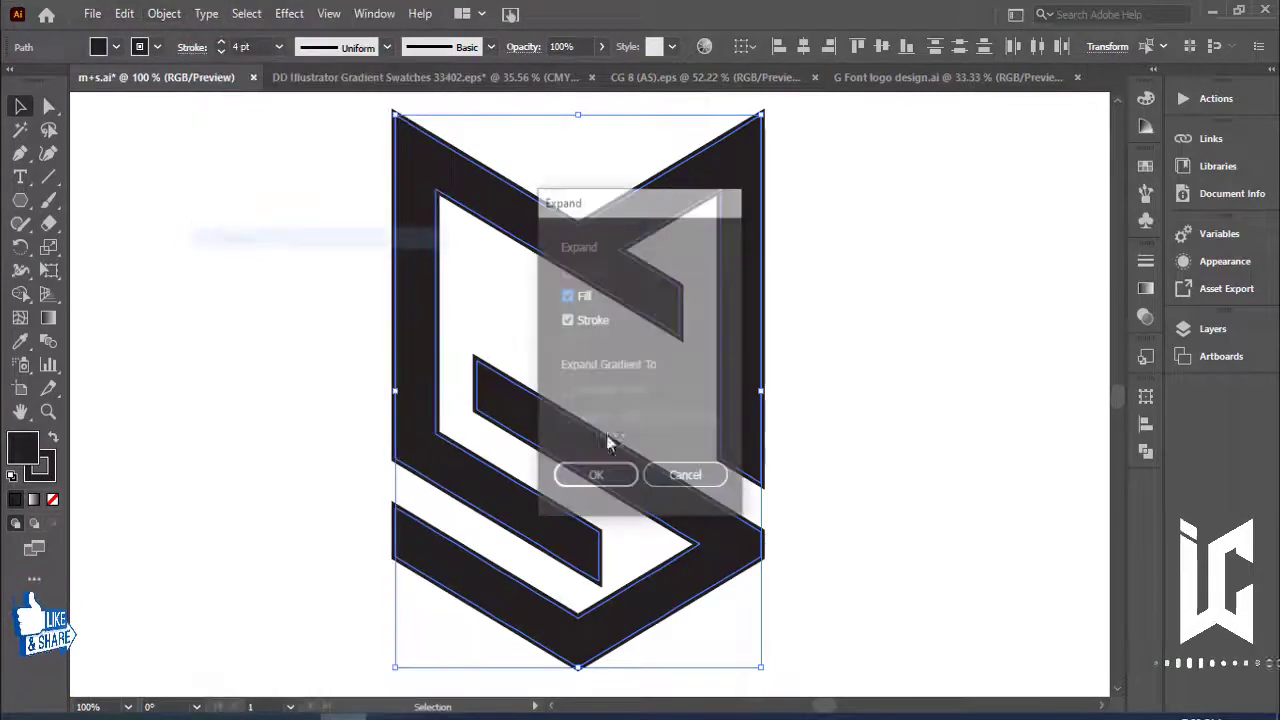
{"action": "left_click", "coordinate": [597, 478]}
{"action": "left_click", "coordinate": [1146, 451]}
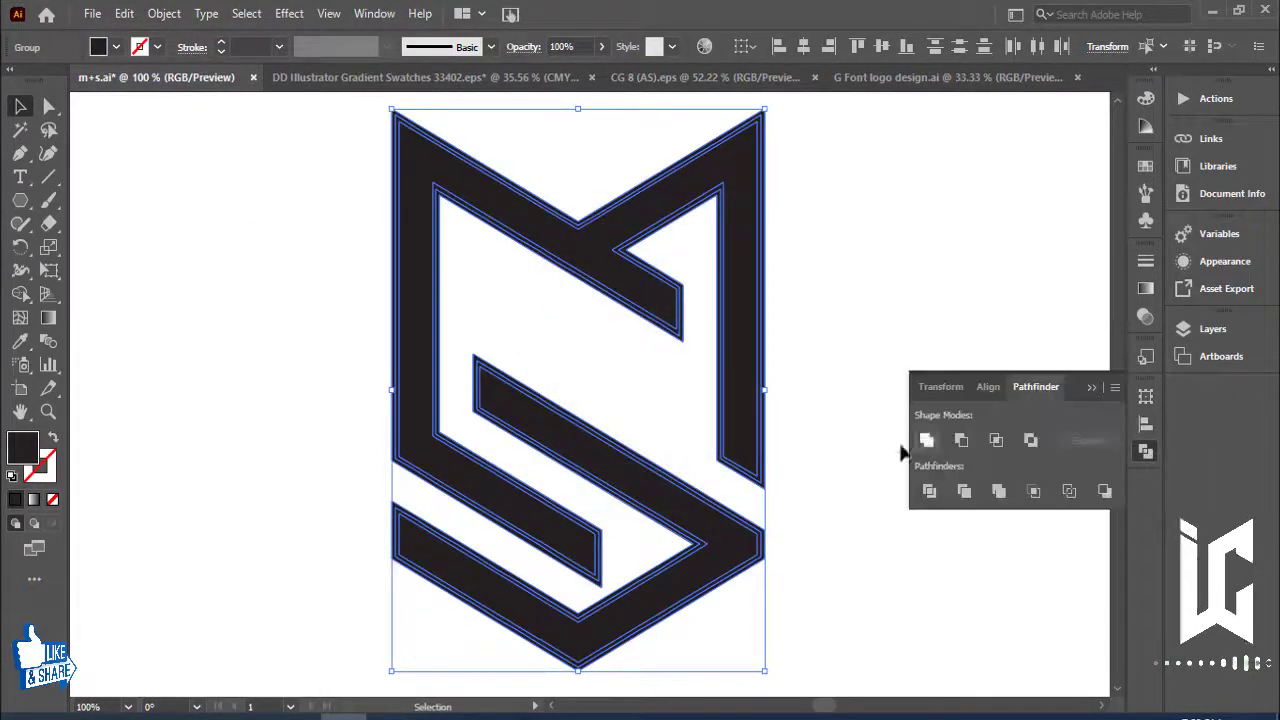
{"action": "left_click", "coordinate": [928, 436]}
{"action": "left_click", "coordinate": [967, 393]}
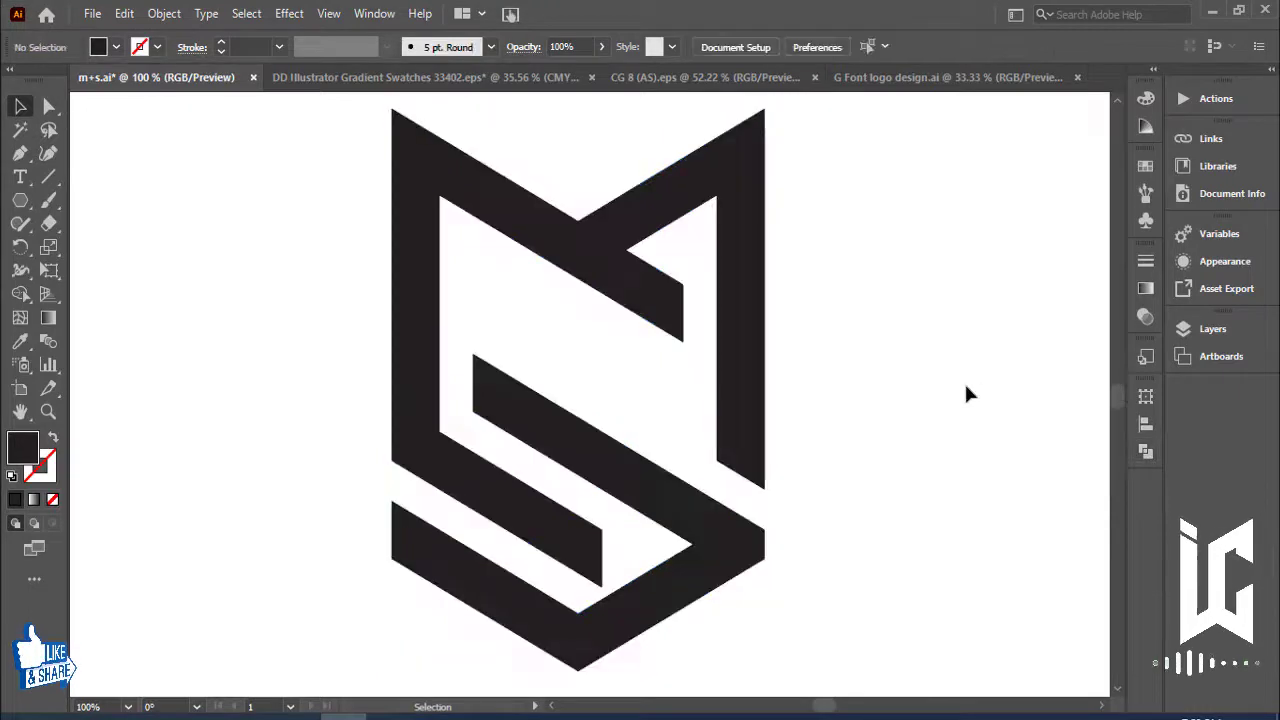
{"action": "key", "text": "ctrl+minus"}
{"action": "key", "text": "ctrl+minus"}
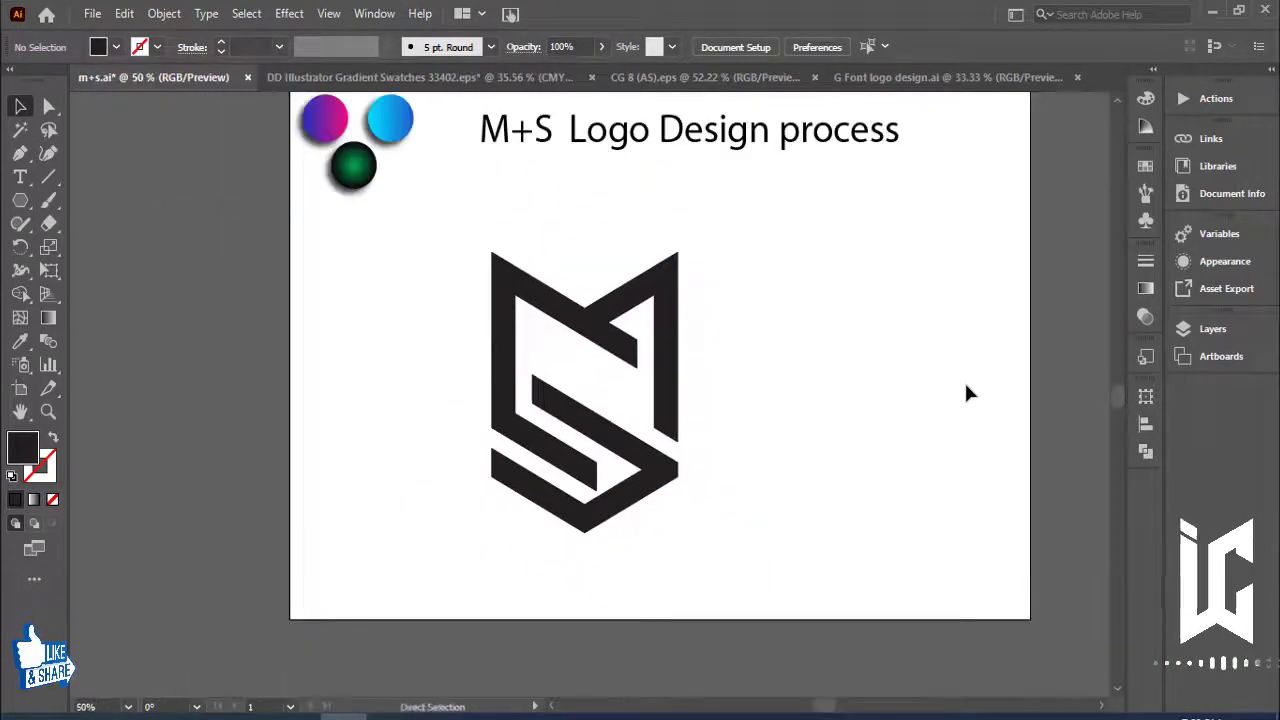
Step: Duplicate the M+S logo beside the original and shift both logos left
{"action": "left_click_drag", "start_coordinate": [914, 463], "coordinate": [908, 510]}
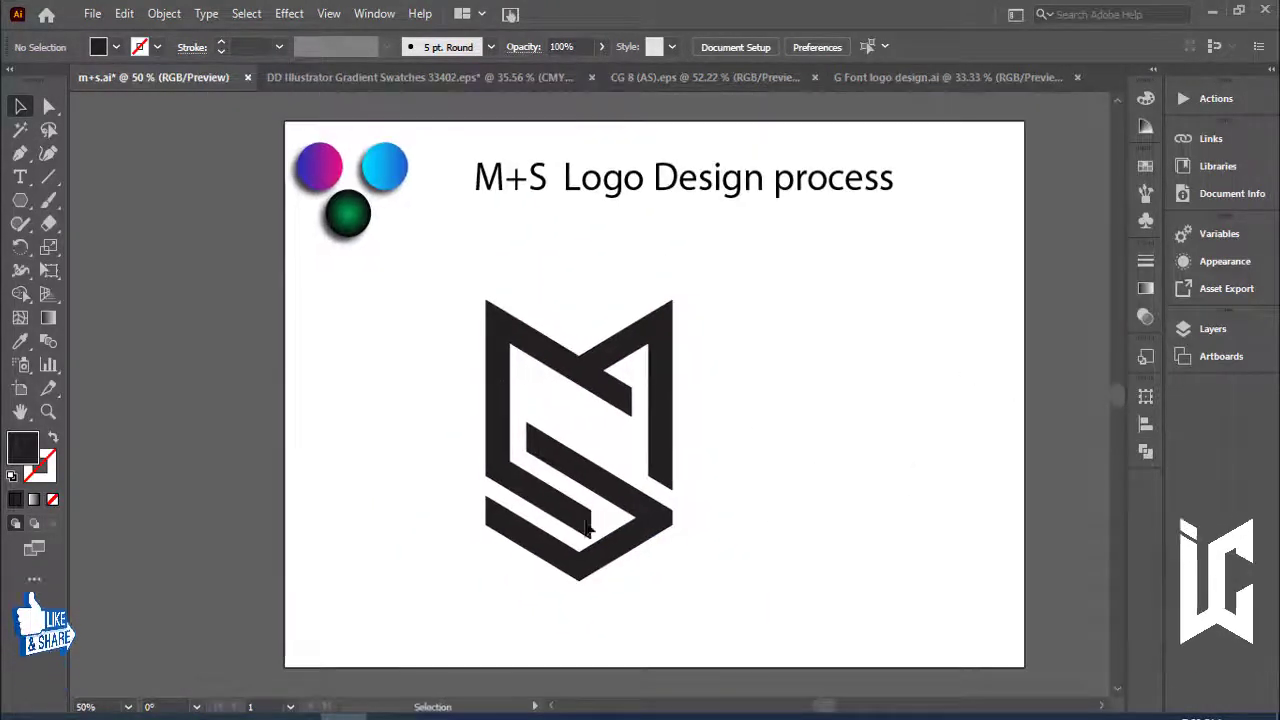
{"action": "left_click", "coordinate": [643, 497]}
{"action": "left_click_drag", "start_coordinate": [643, 503], "coordinate": [743, 503]}
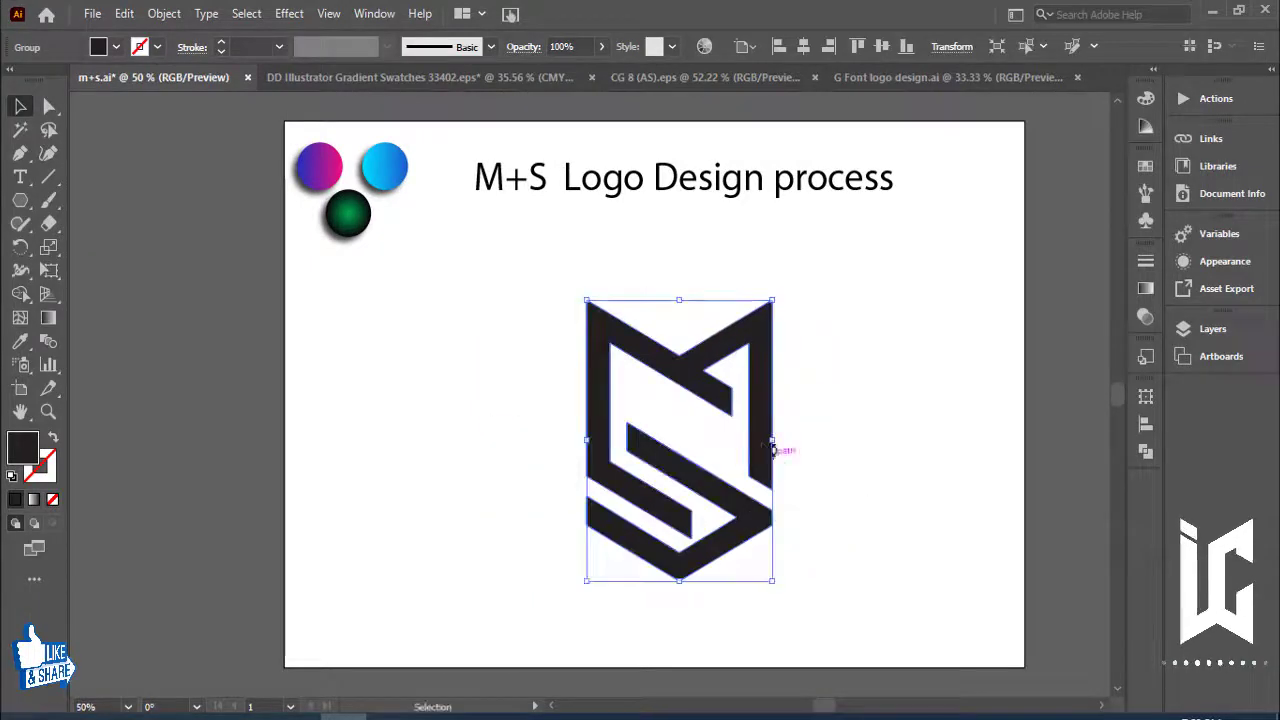
{"action": "mouse_move", "coordinate": [762, 440]}
{"action": "left_mouse_down"}
{"action": "mouse_move", "coordinate": [947, 403]}
{"action": "mouse_move", "coordinate": [697, 428]}
{"action": "left_mouse_up"}
{"action": "left_click_drag", "start_coordinate": [486, 357], "coordinate": [929, 514]}
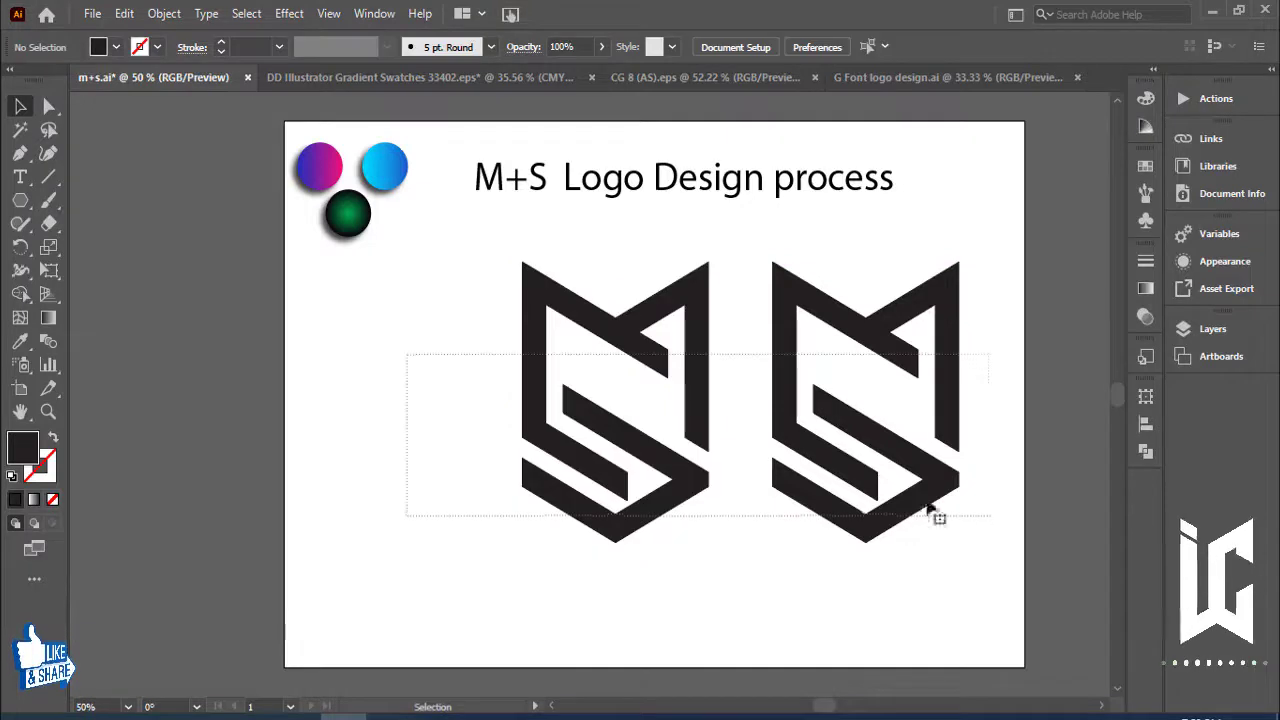
{"action": "left_click_drag", "start_coordinate": [897, 460], "coordinate": [811, 460]}
{"action": "left_click", "coordinate": [900, 543]}
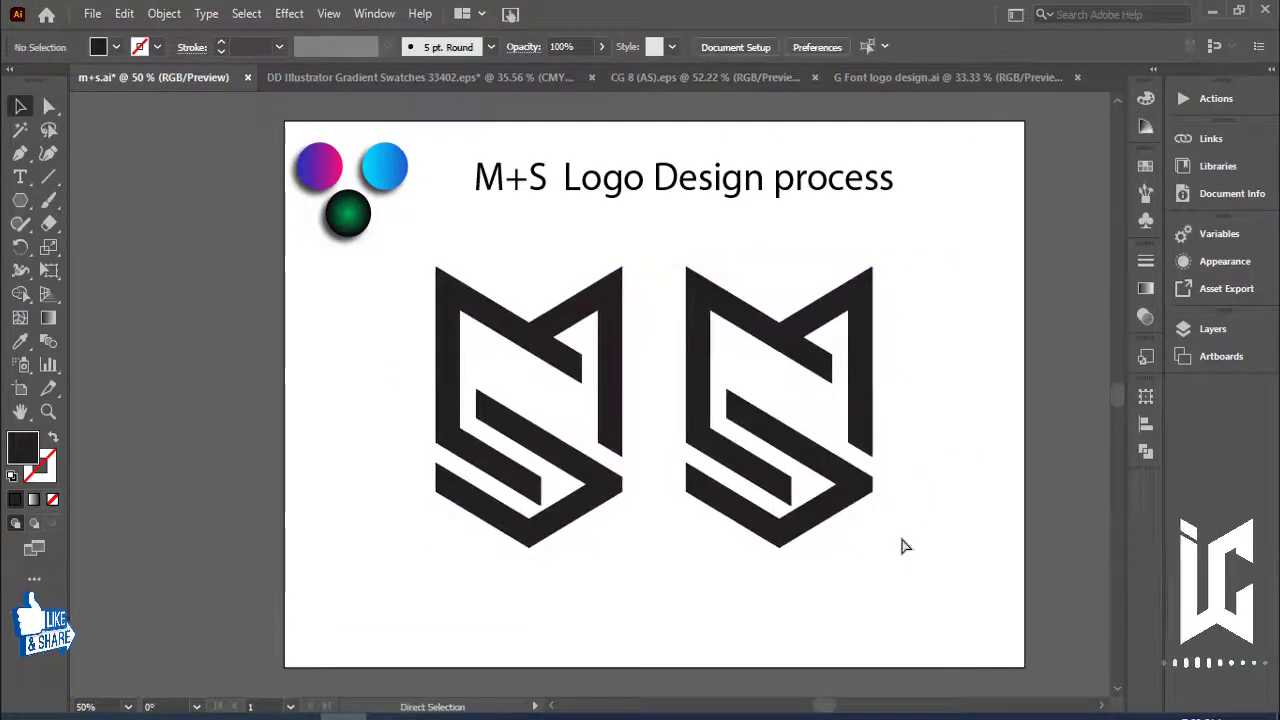
Step: Apply the blue circle's gradient to the right-hand logo with the Eyedropper
{"action": "left_click", "coordinate": [731, 521]}
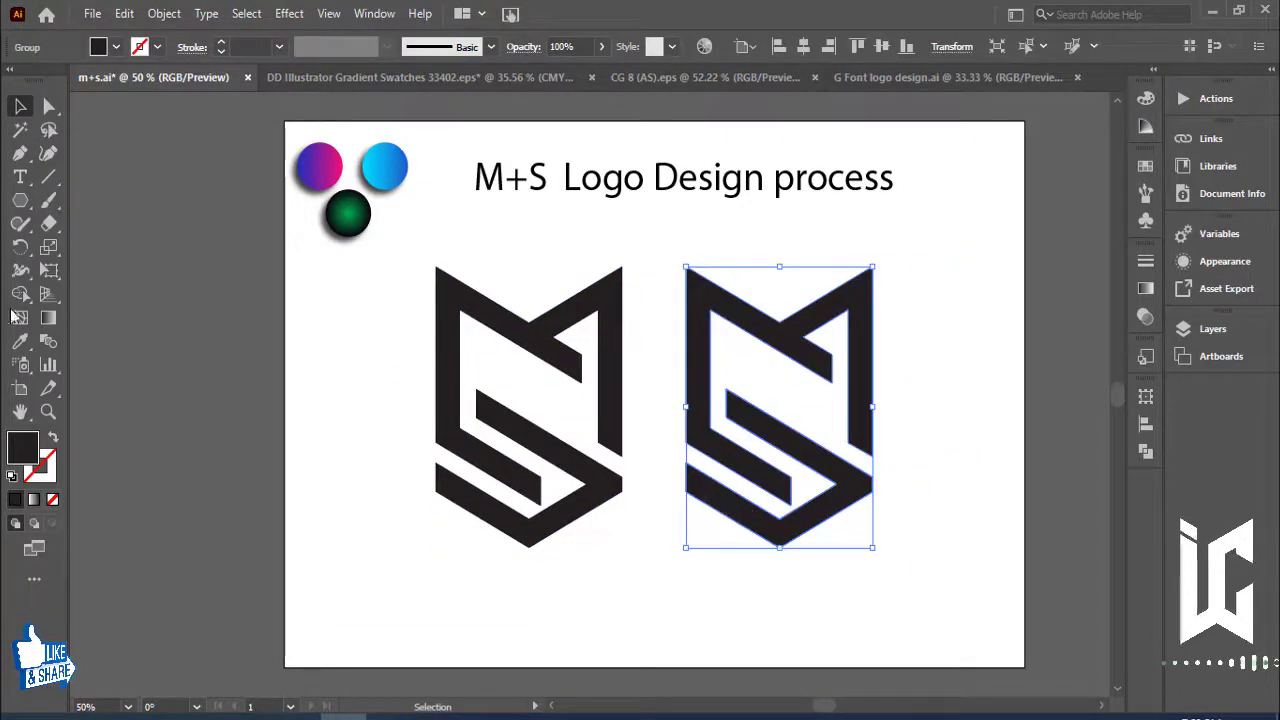
{"action": "left_click", "coordinate": [20, 341]}
{"action": "left_click", "coordinate": [385, 168]}
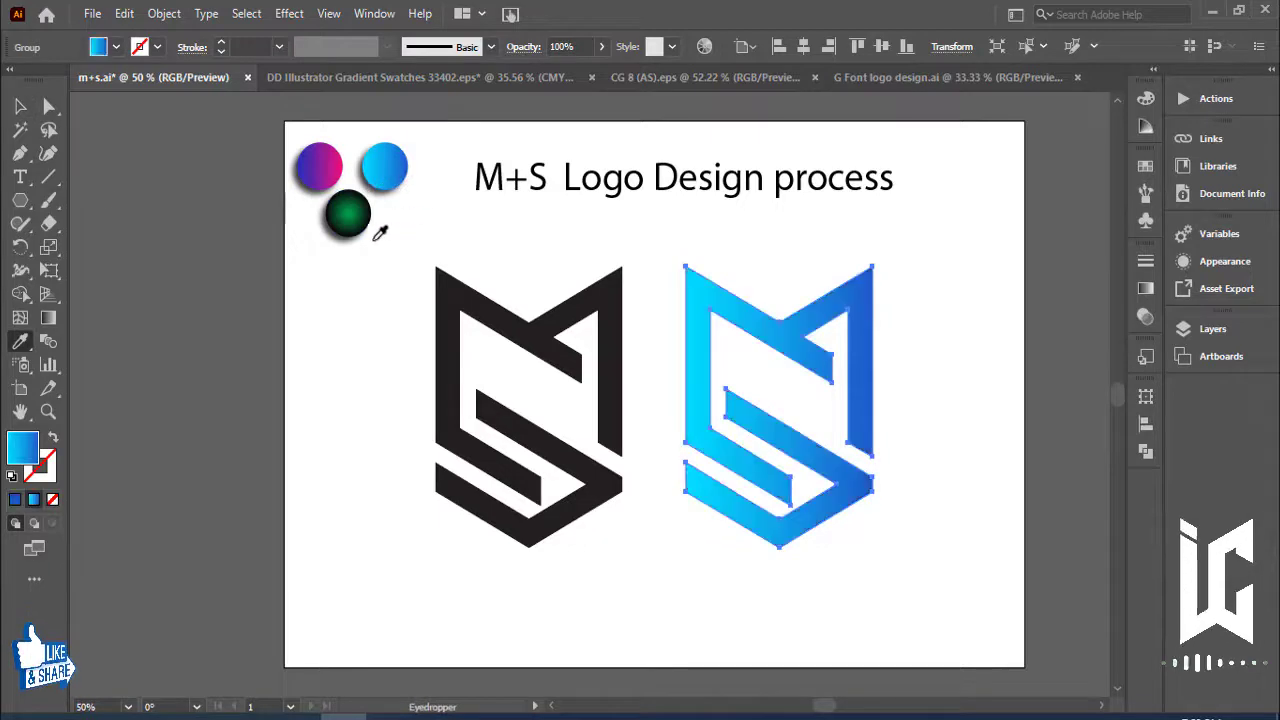
{"action": "left_click", "coordinate": [20, 106]}
{"action": "left_click", "coordinate": [287, 358]}
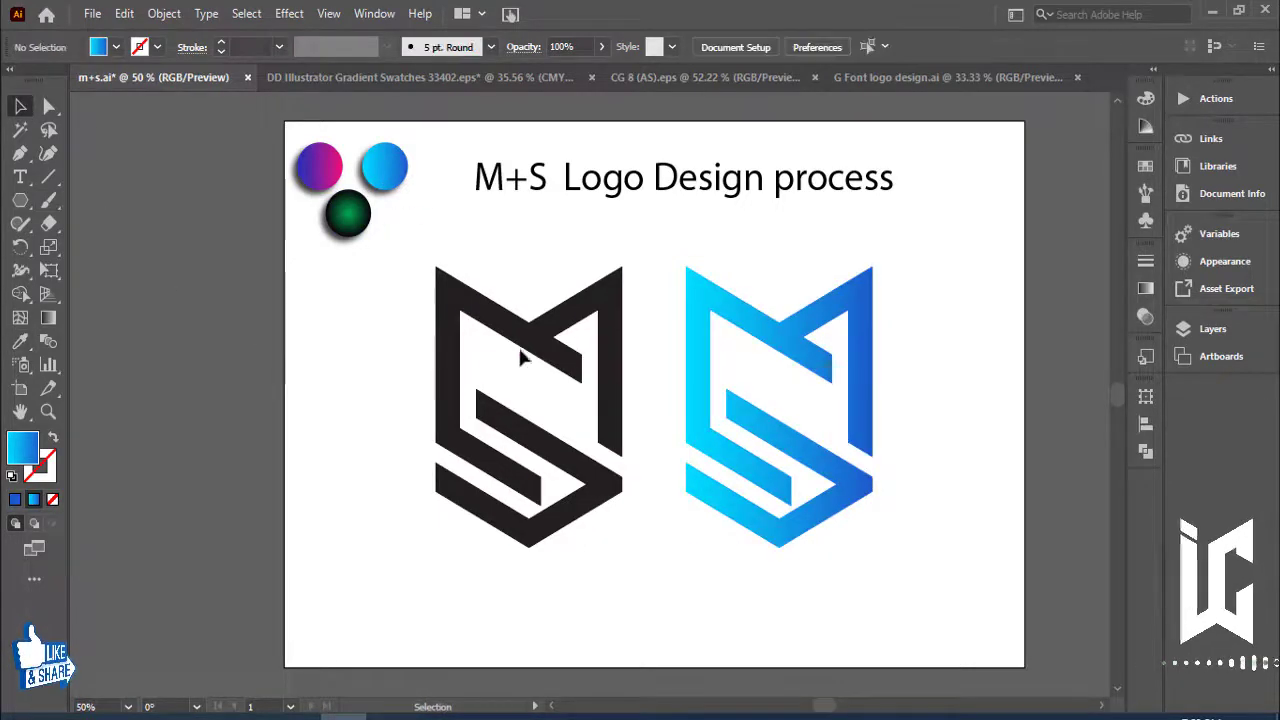
{"action": "left_click", "coordinate": [557, 343]}
Step: Ungroup the black logo and fill its M piece with pure black 000000
{"action": "right_click", "coordinate": [557, 343]}
{"action": "left_click", "coordinate": [600, 508]}
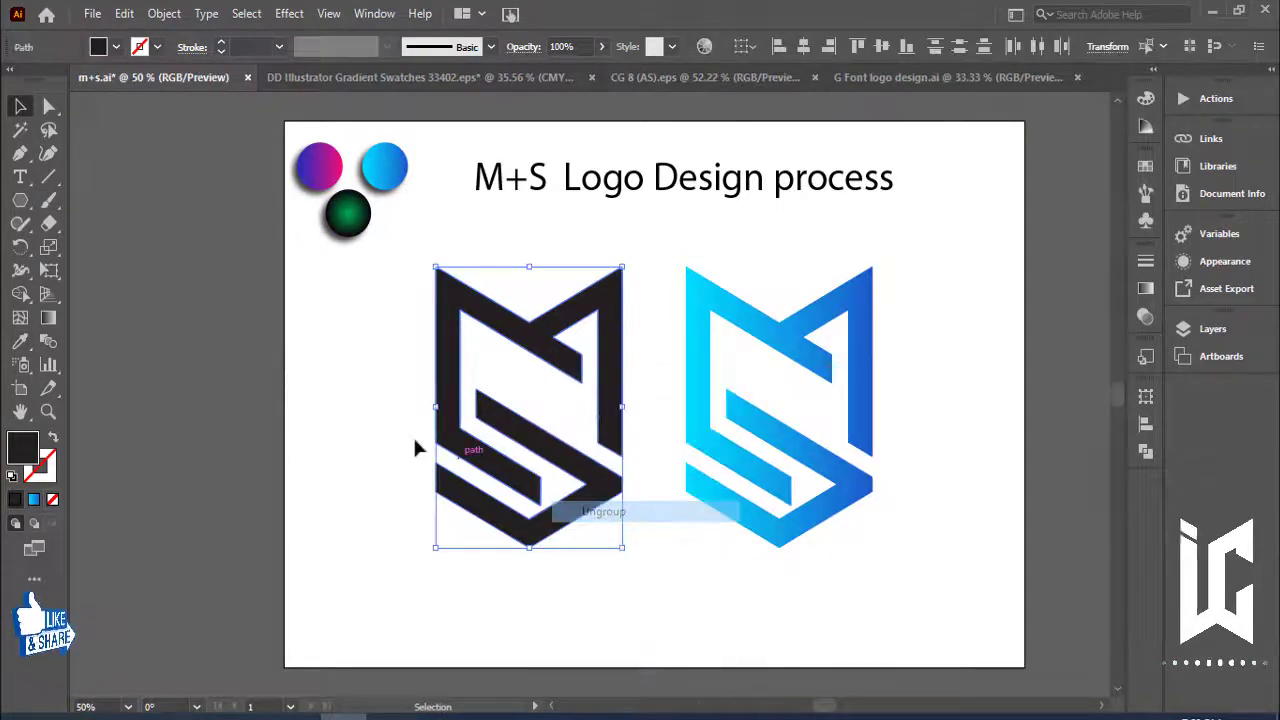
{"action": "left_click", "coordinate": [413, 440]}
{"action": "left_click", "coordinate": [528, 349]}
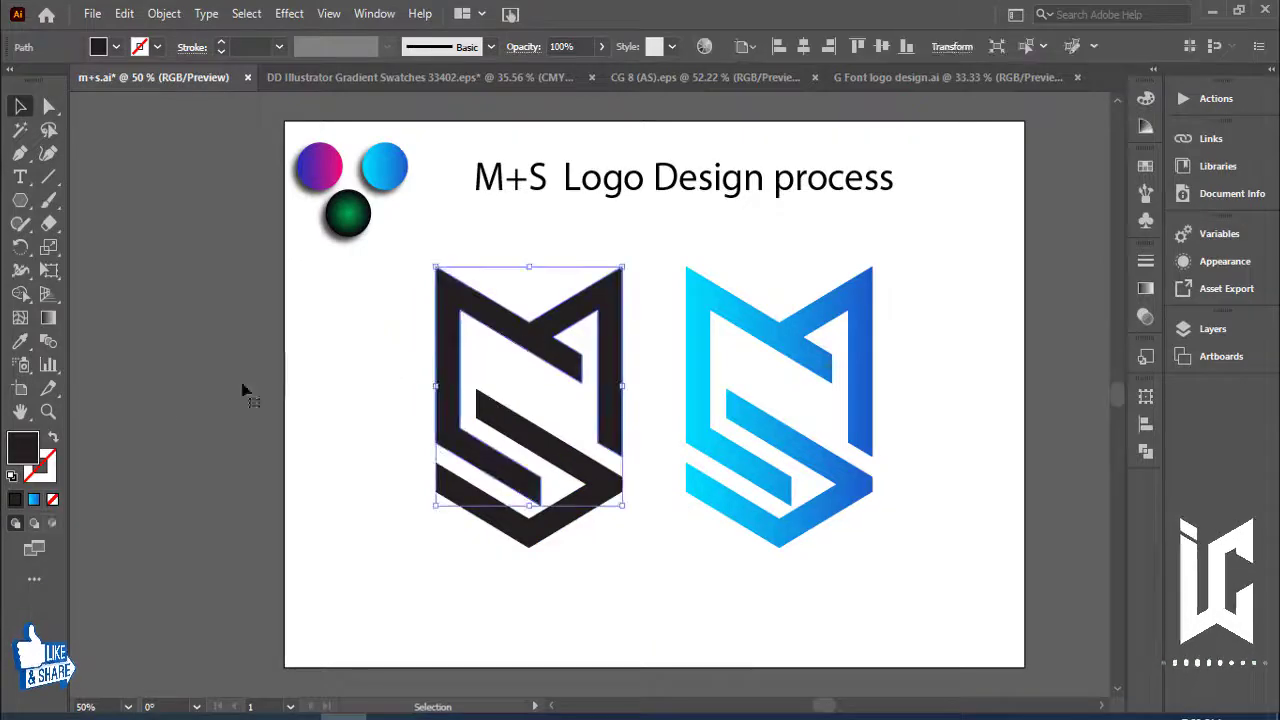
{"action": "double_click", "coordinate": [26, 447]}
{"action": "type", "text": "000000"}
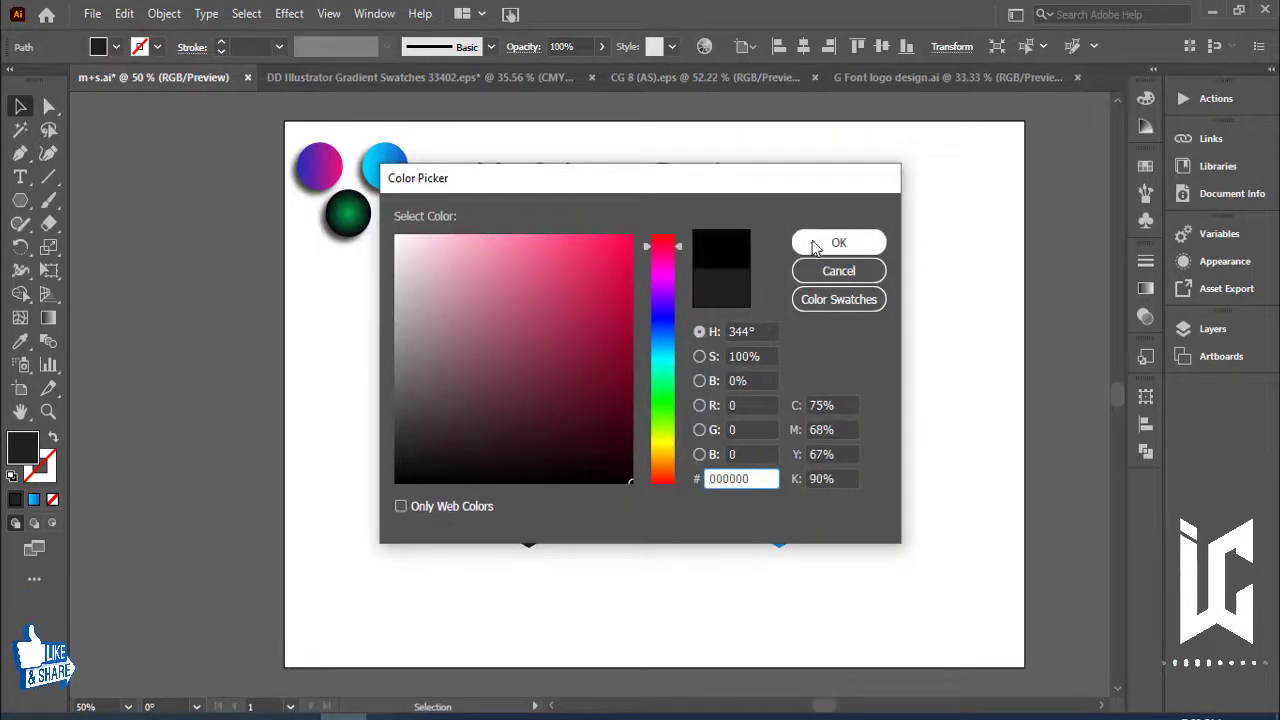
{"action": "left_click", "coordinate": [814, 247]}
{"action": "left_click", "coordinate": [206, 394]}
Step: Check the lower S piece and zoom in closer on the logo
{"action": "left_click", "coordinate": [590, 495]}
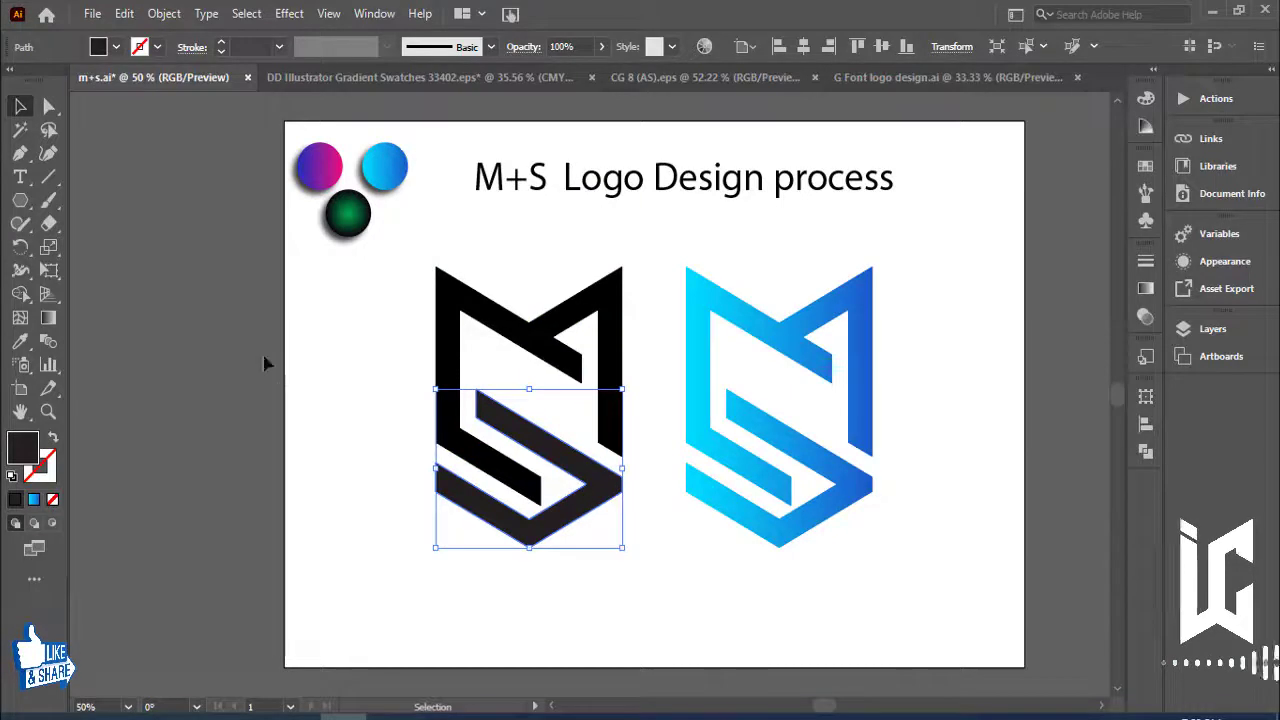
{"action": "left_click", "coordinate": [412, 525]}
{"action": "key", "text": "ctrl+plus"}
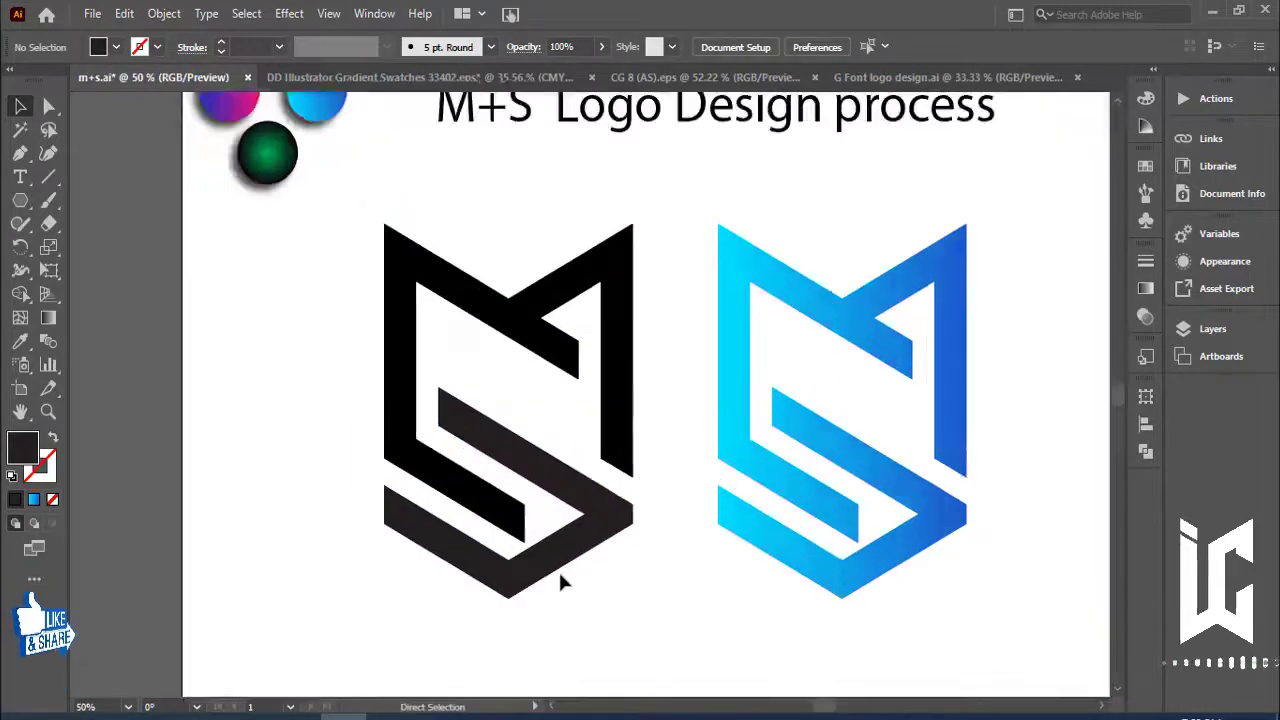
{"action": "key", "text": "ctrl+plus"}
{"action": "key", "text": "ctrl+plus"}
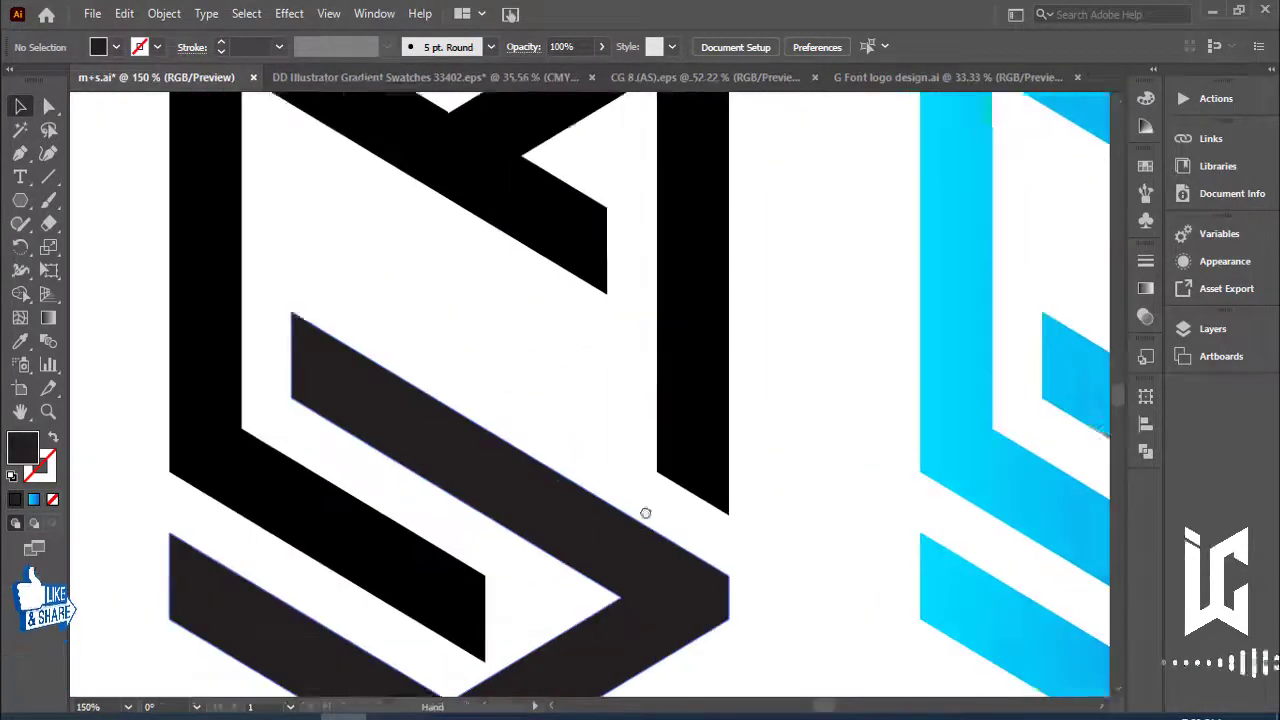
{"action": "scroll", "coordinate": [533, 571], "scroll_direction": "down", "scroll_amount": 3}
{"action": "scroll", "coordinate": [533, 571], "scroll_direction": "left", "scroll_amount": 3}
Step: Try moving a corner point of the L-shaped piece, undo it, and zoom back out
{"action": "left_click", "coordinate": [573, 550]}
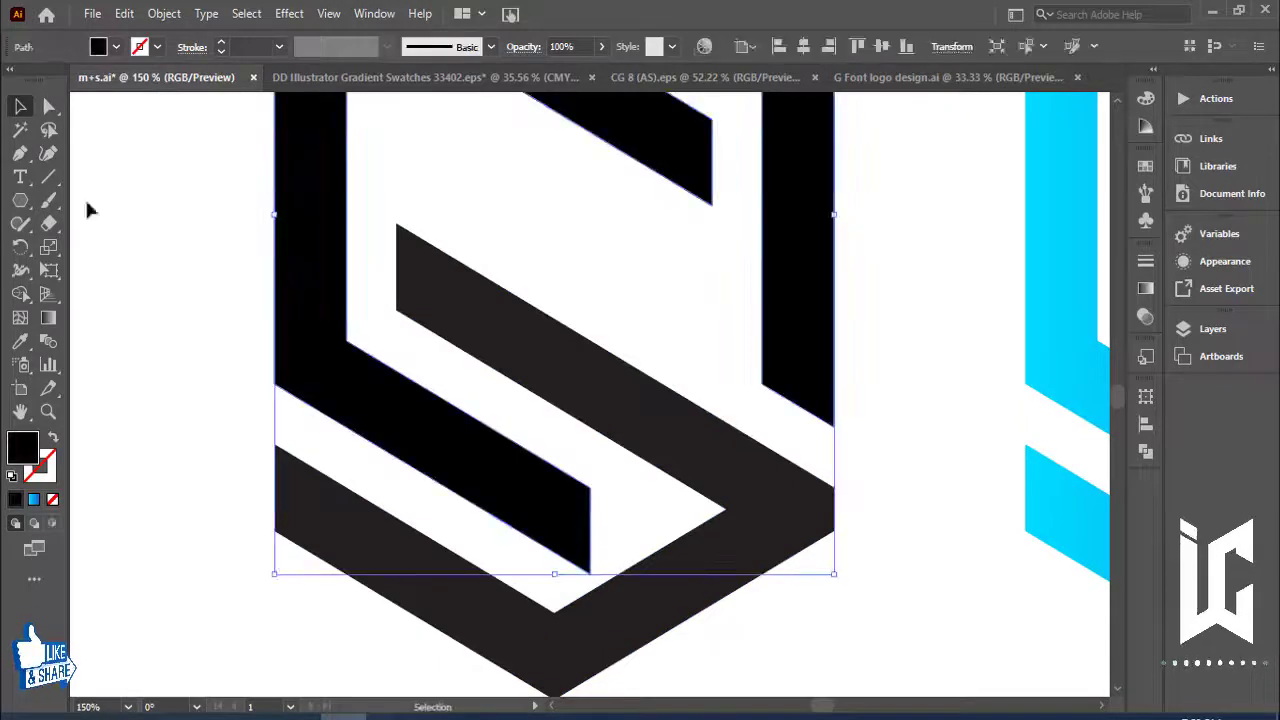
{"action": "left_click", "coordinate": [50, 108]}
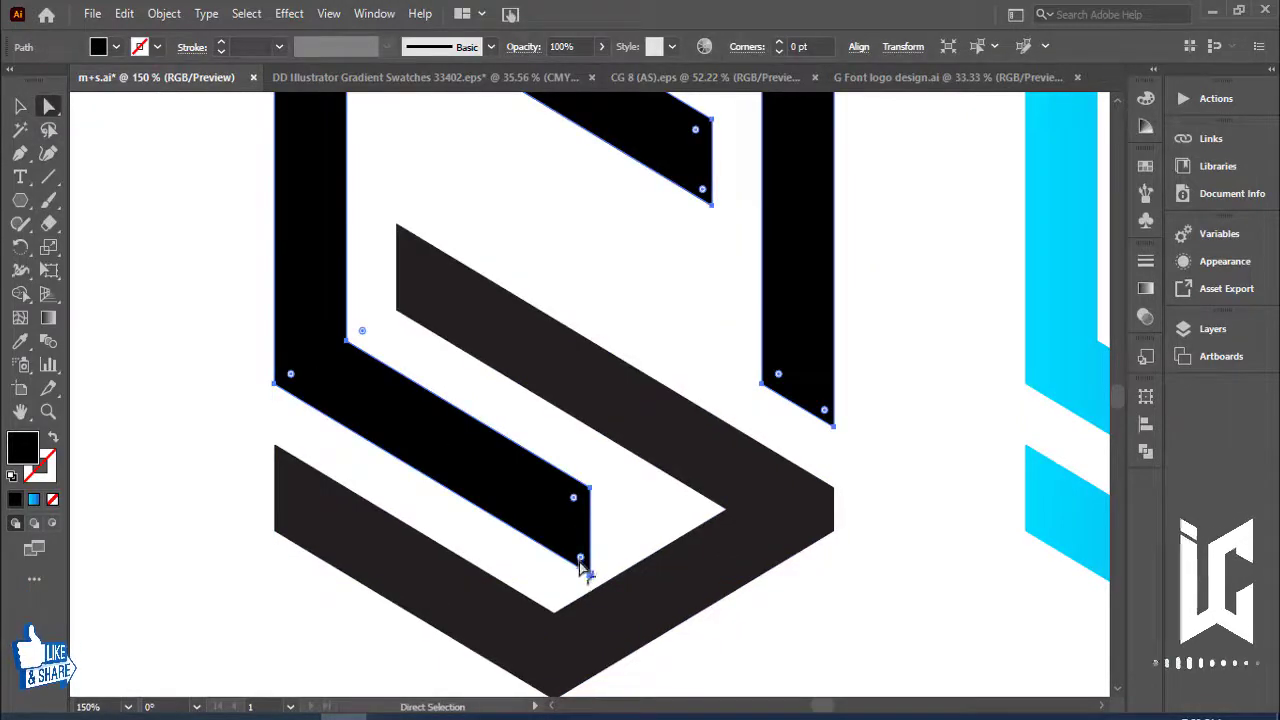
{"action": "left_click_drag", "start_coordinate": [583, 567], "coordinate": [654, 609]}
{"action": "key", "text": "ctrl+z"}
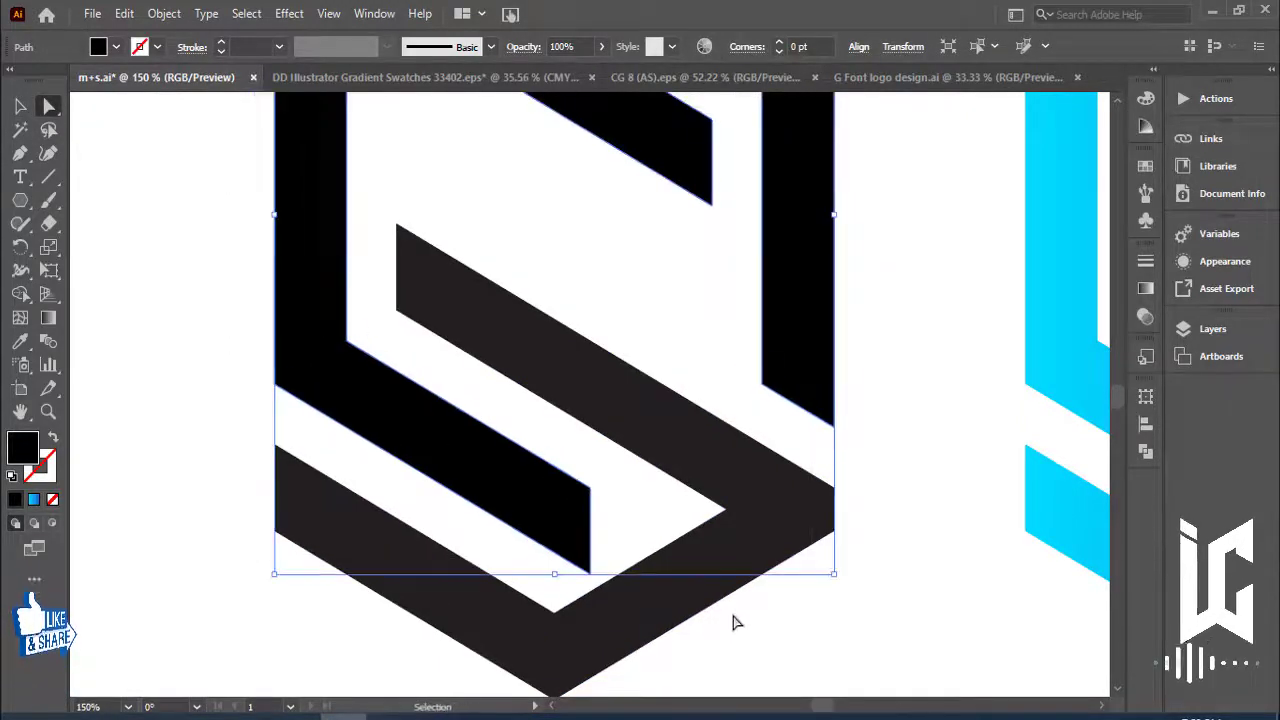
{"action": "key", "text": "ctrl+minus"}
{"action": "key", "text": "ctrl+minus"}
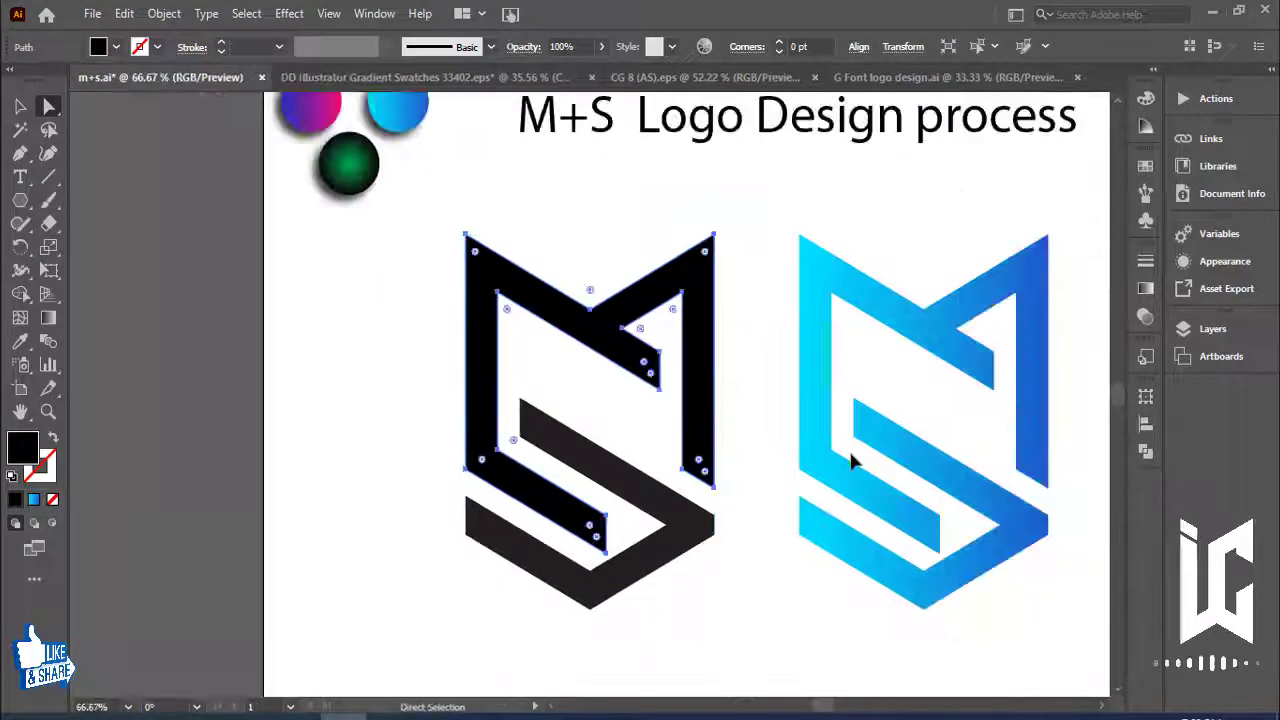
{"action": "scroll", "coordinate": [820, 472], "scroll_direction": "right", "scroll_amount": 2}
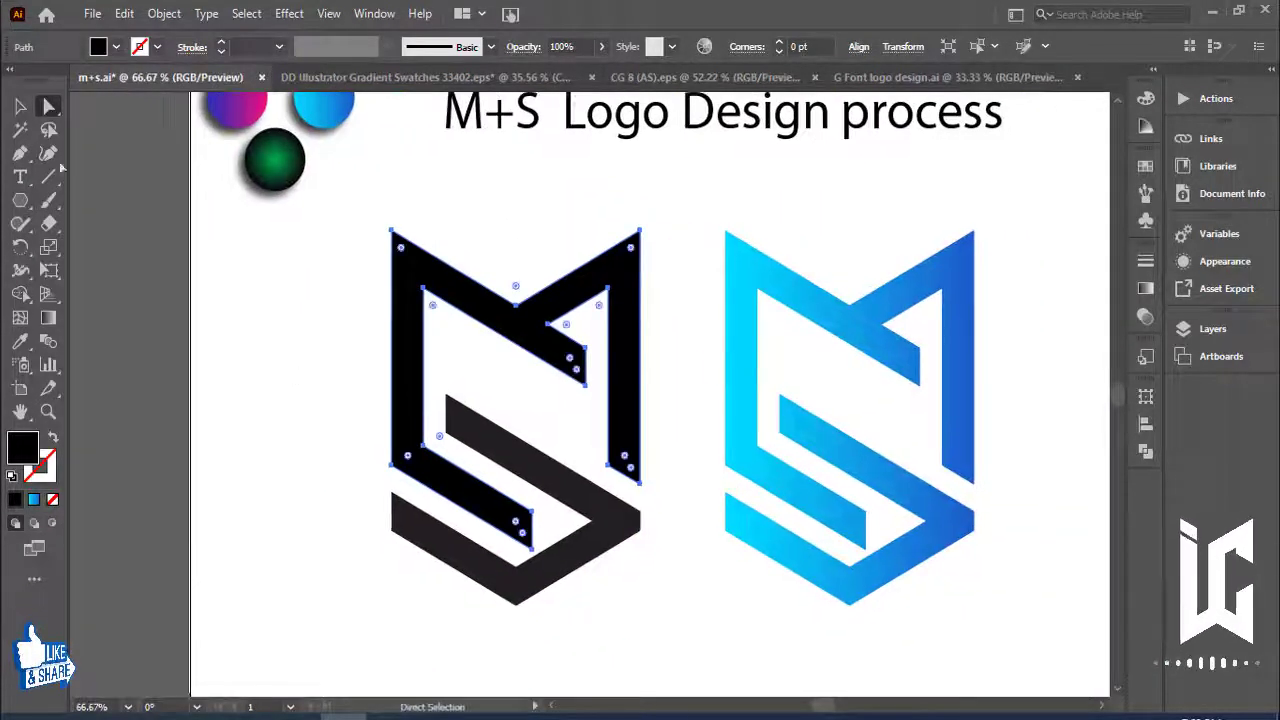
{"action": "key", "text": "v"}
{"action": "left_click", "coordinate": [342, 352]}
Step: Fill the left logo's lower S piece with red and zoom out to the whole artboard
{"action": "left_click", "coordinate": [540, 500]}
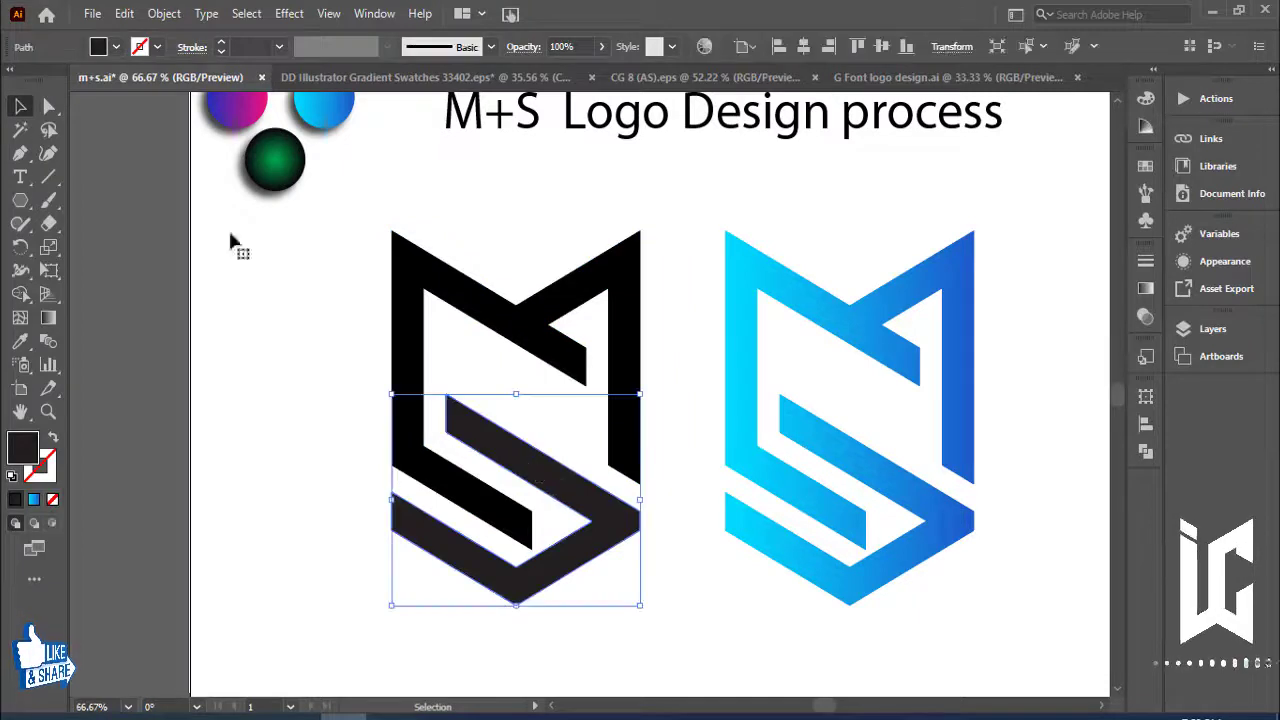
{"action": "left_click", "coordinate": [116, 47]}
{"action": "left_click", "coordinate": [66, 85]}
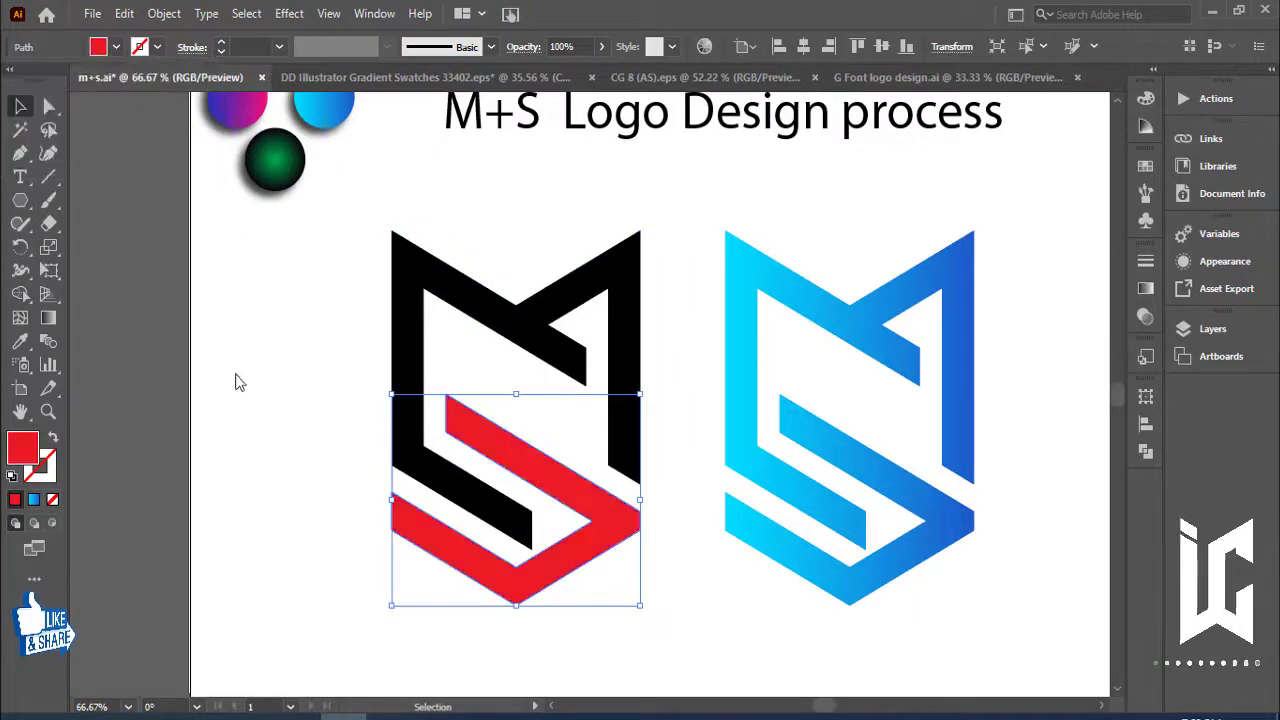
{"action": "left_click", "coordinate": [320, 523]}
{"action": "mouse_move", "coordinate": [477, 407]}
{"action": "left_mouse_down"}
{"action": "mouse_move", "coordinate": [460, 429]}
{"action": "mouse_move", "coordinate": [450, 420]}
{"action": "left_mouse_up"}
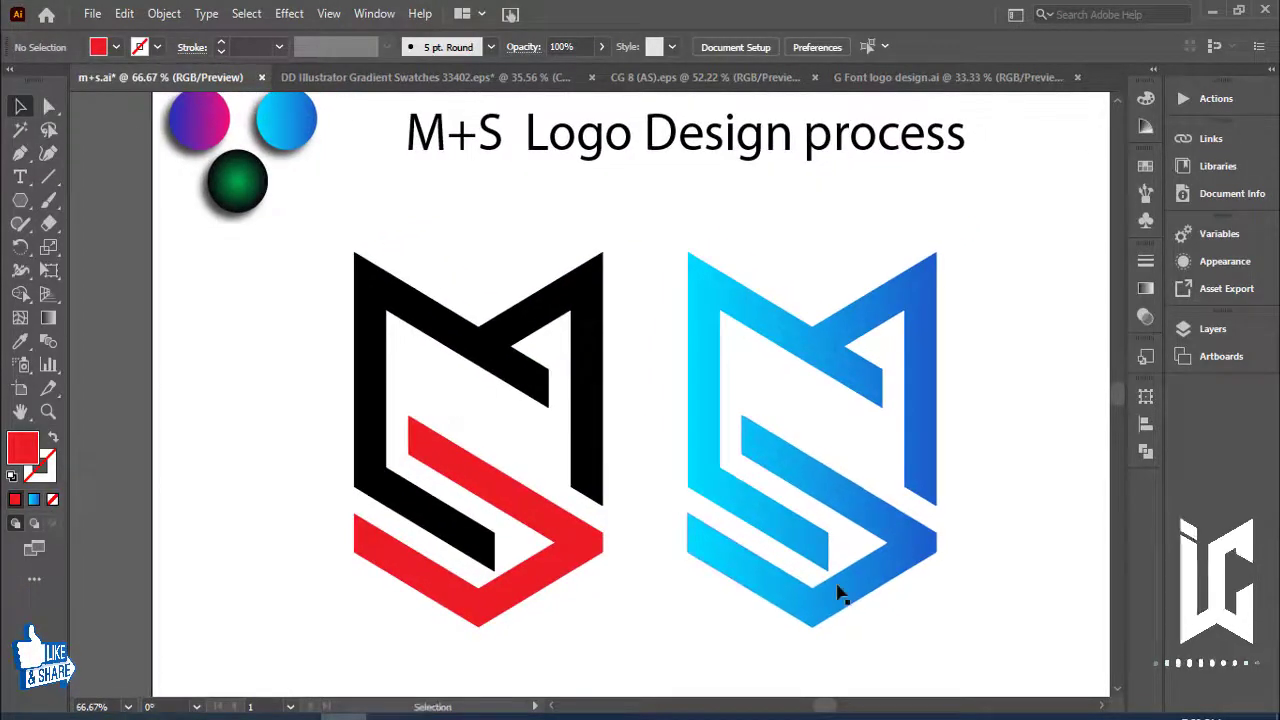
{"action": "key", "text": "ctrl+minus"}
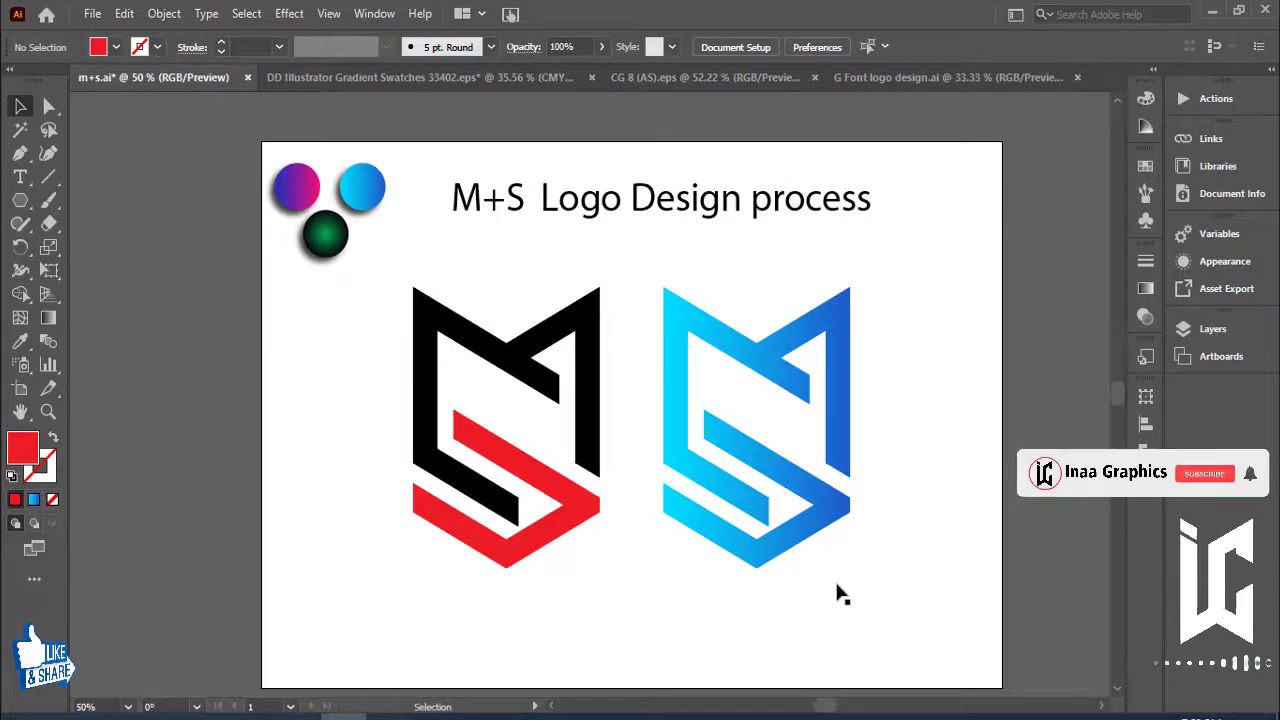